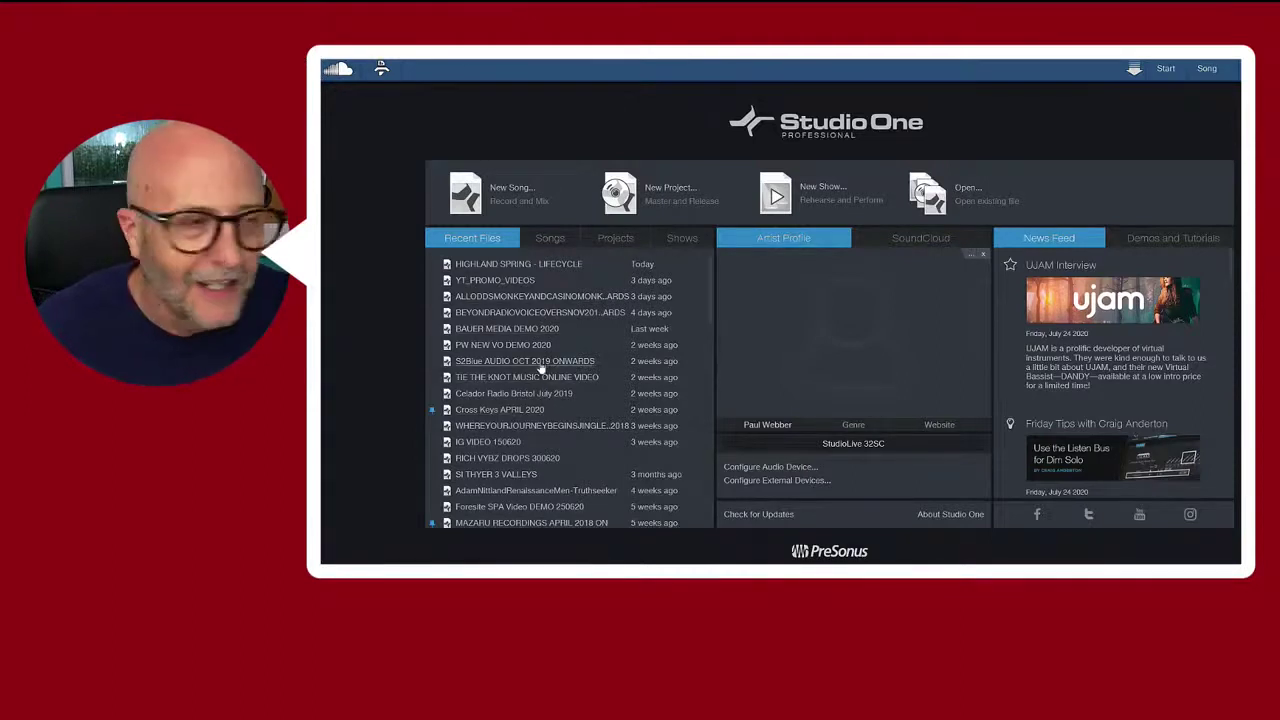
# Look through the list of recently opened files down to the oldest entries and return to the newest ones.
pyautogui.scroll(-3, 558, 400)
pyautogui.scroll(-10, 562, 413)
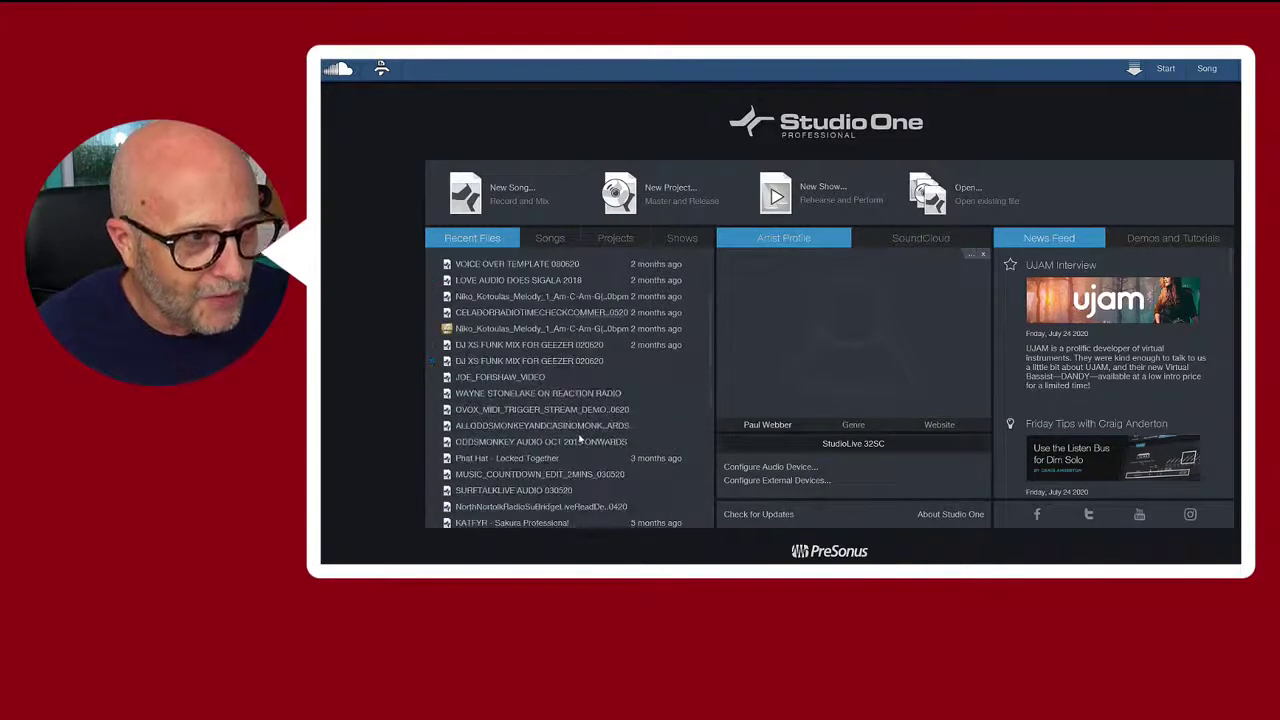
pyautogui.scroll(3, 590, 443)
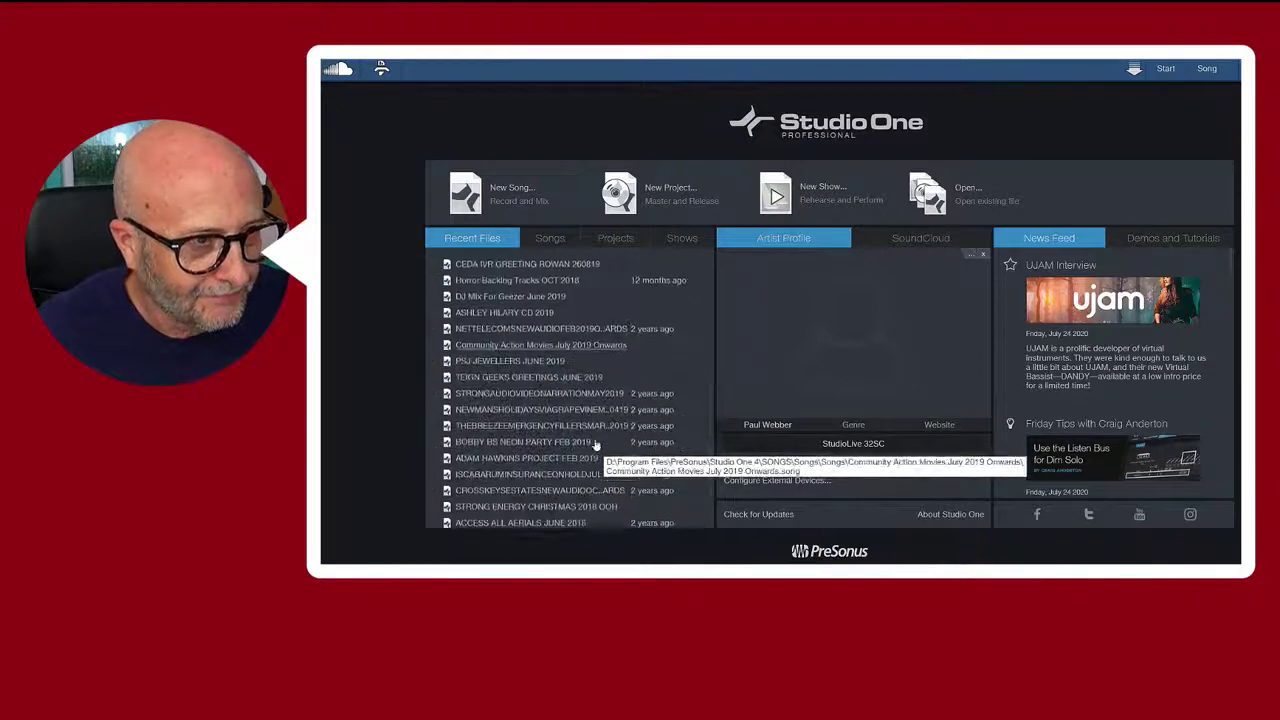
pyautogui.scroll(10, 594, 443)
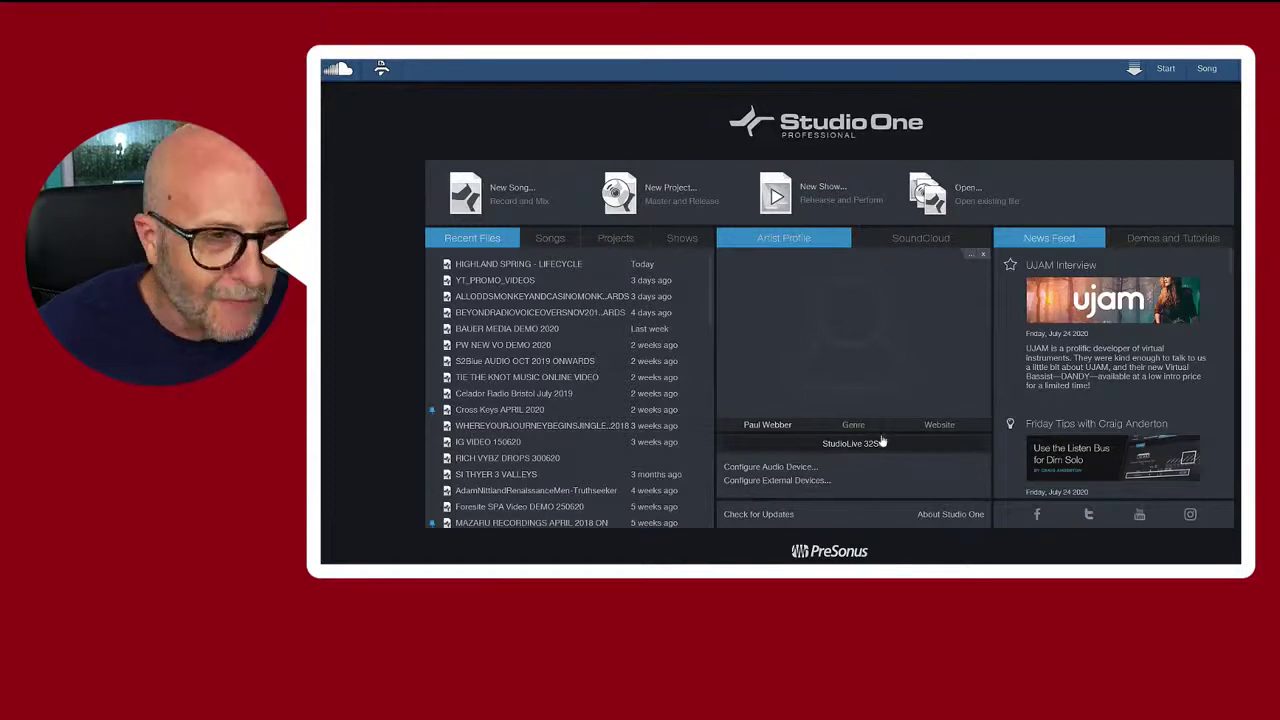
# Review the audio device setup and the external devices list, including the UCNET Remote entry, leaving both without saving changes.
pyautogui.click(767, 467)
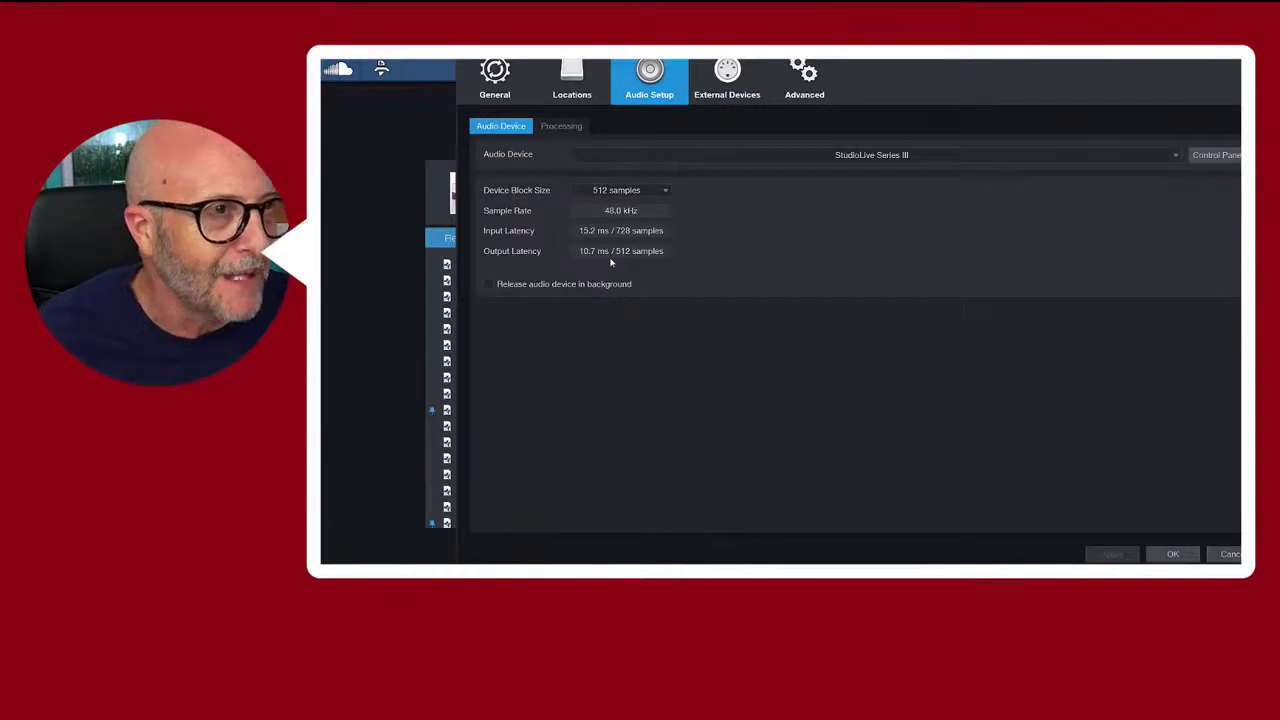
pyautogui.click(1222, 555)
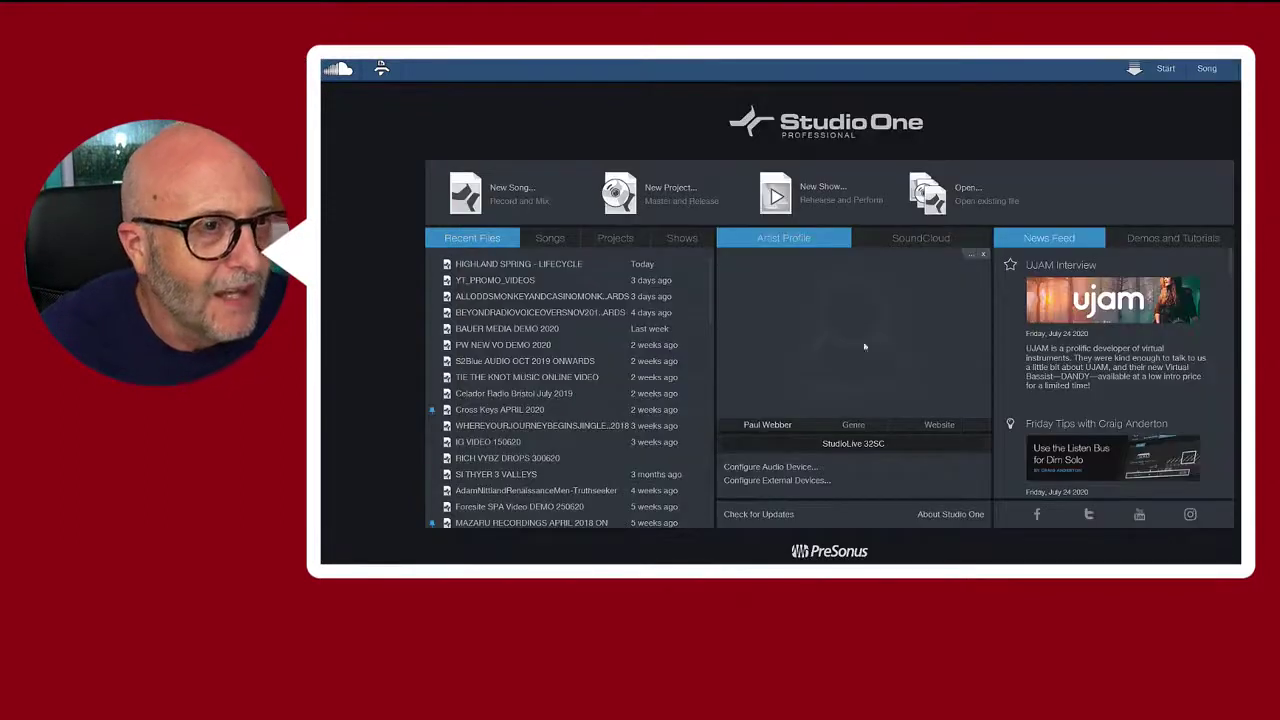
pyautogui.click(769, 481)
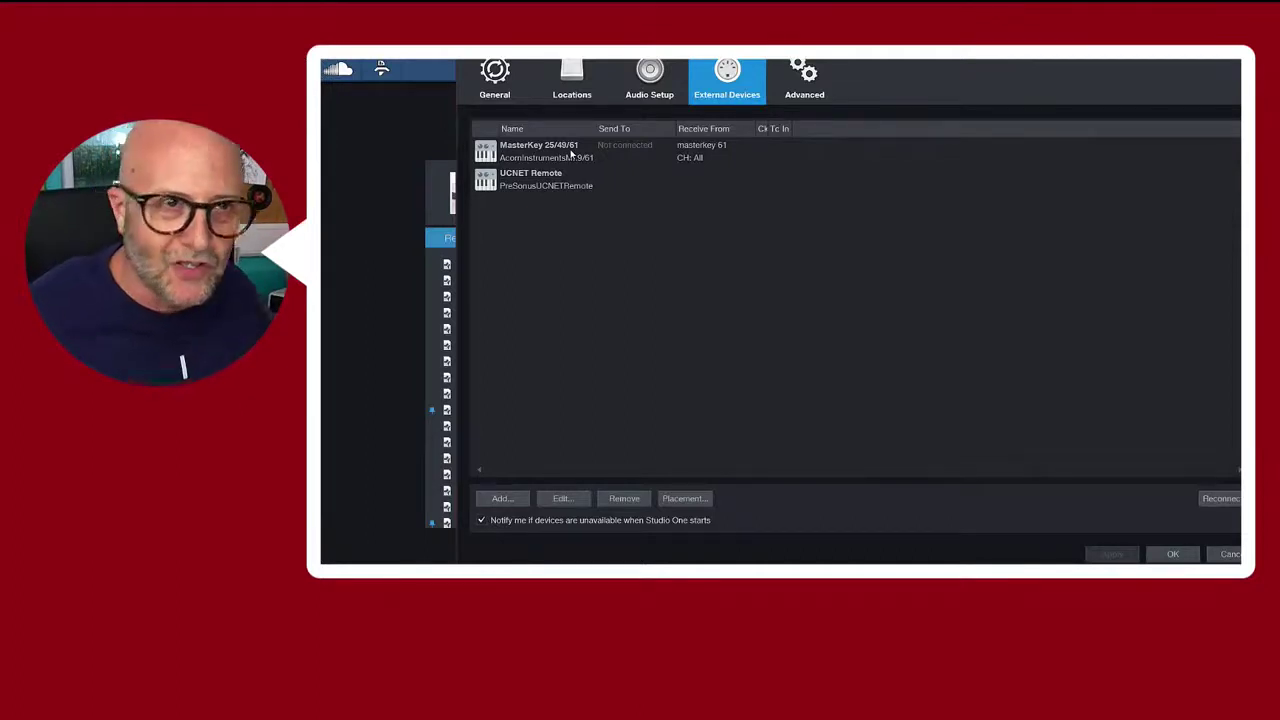
pyautogui.click(534, 186)
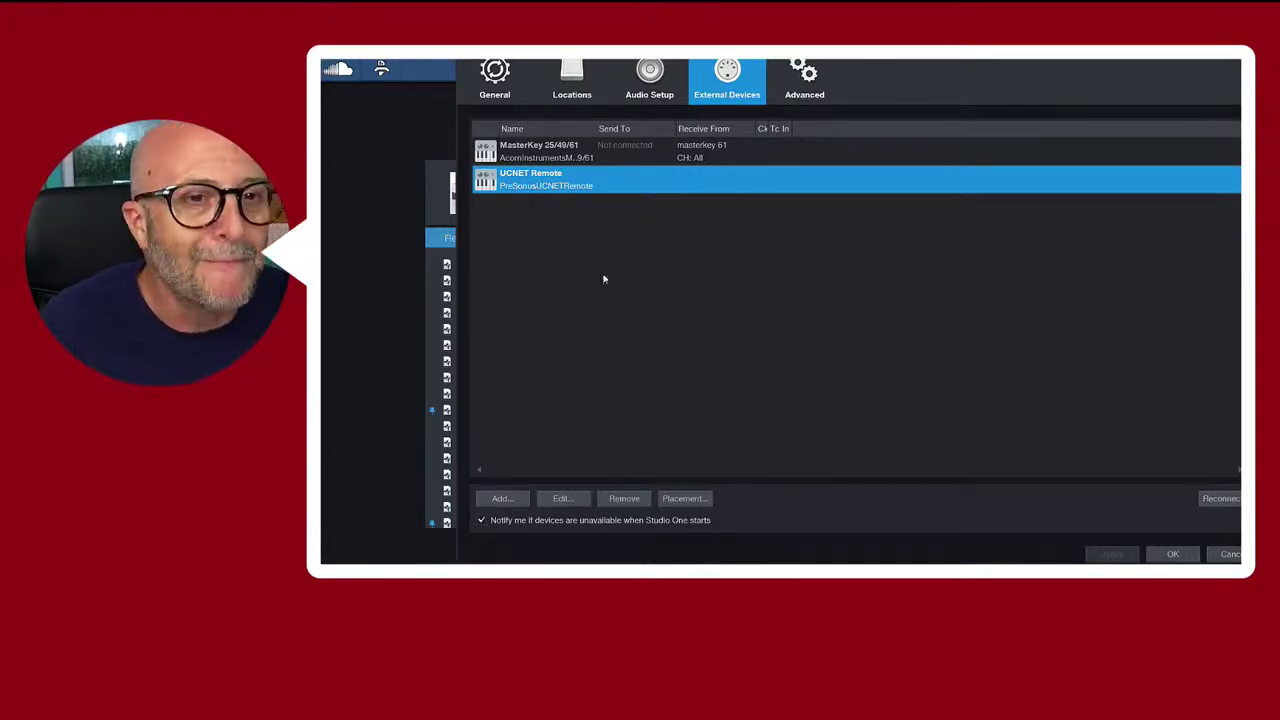
pyautogui.click(1224, 554)
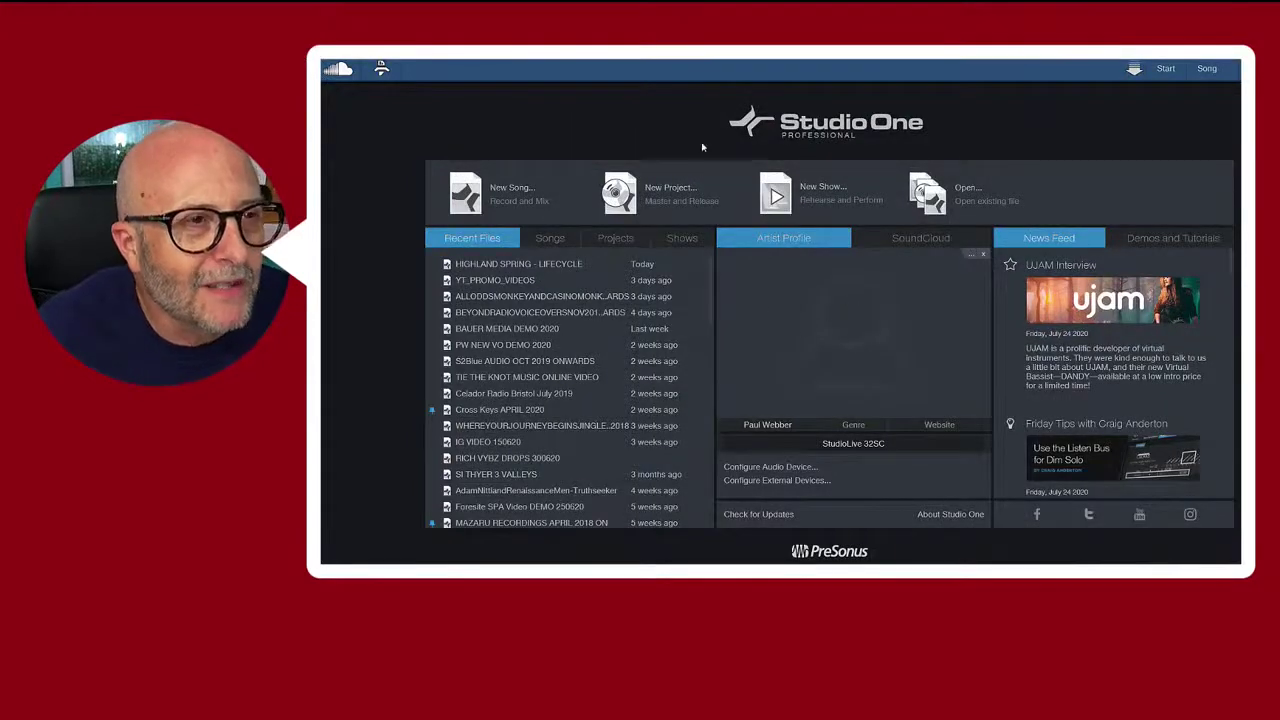
# Open the recent song HIGHLAND SPRING - LIFECYCLE and hide the browser, keeping the song window maximized.
pyautogui.doubleClick(489, 264)
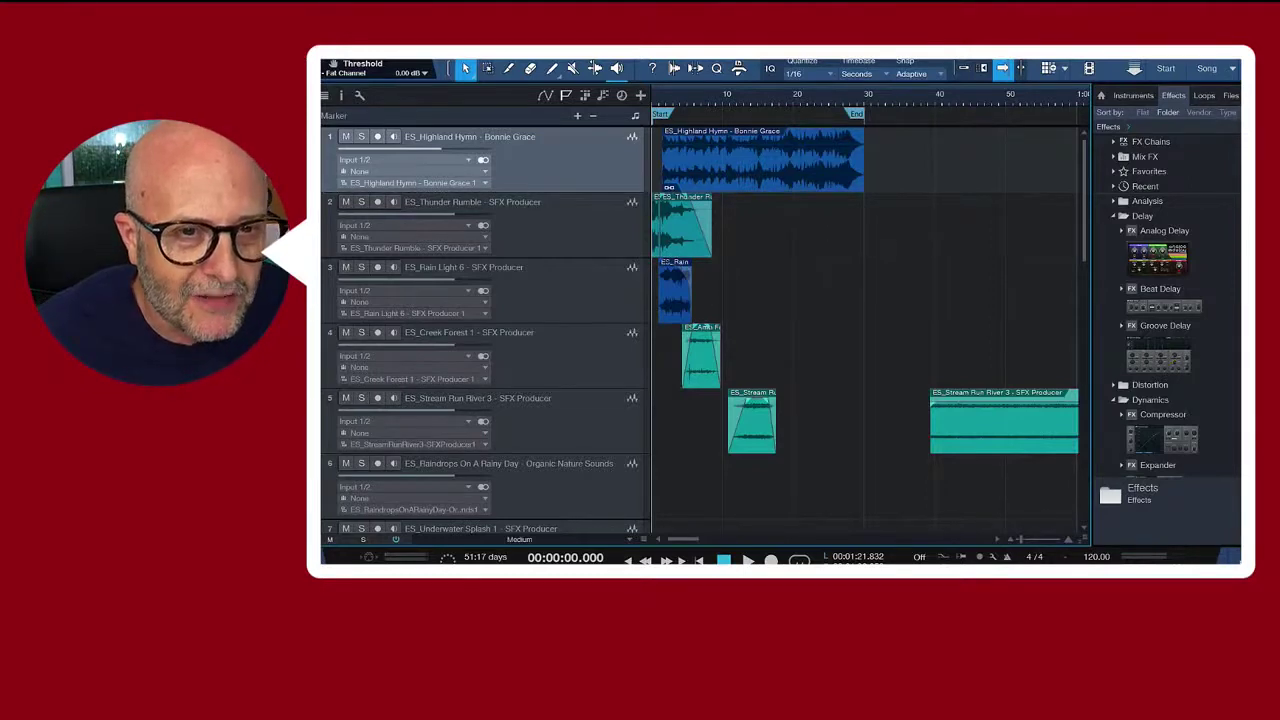
pyautogui.press('F5')
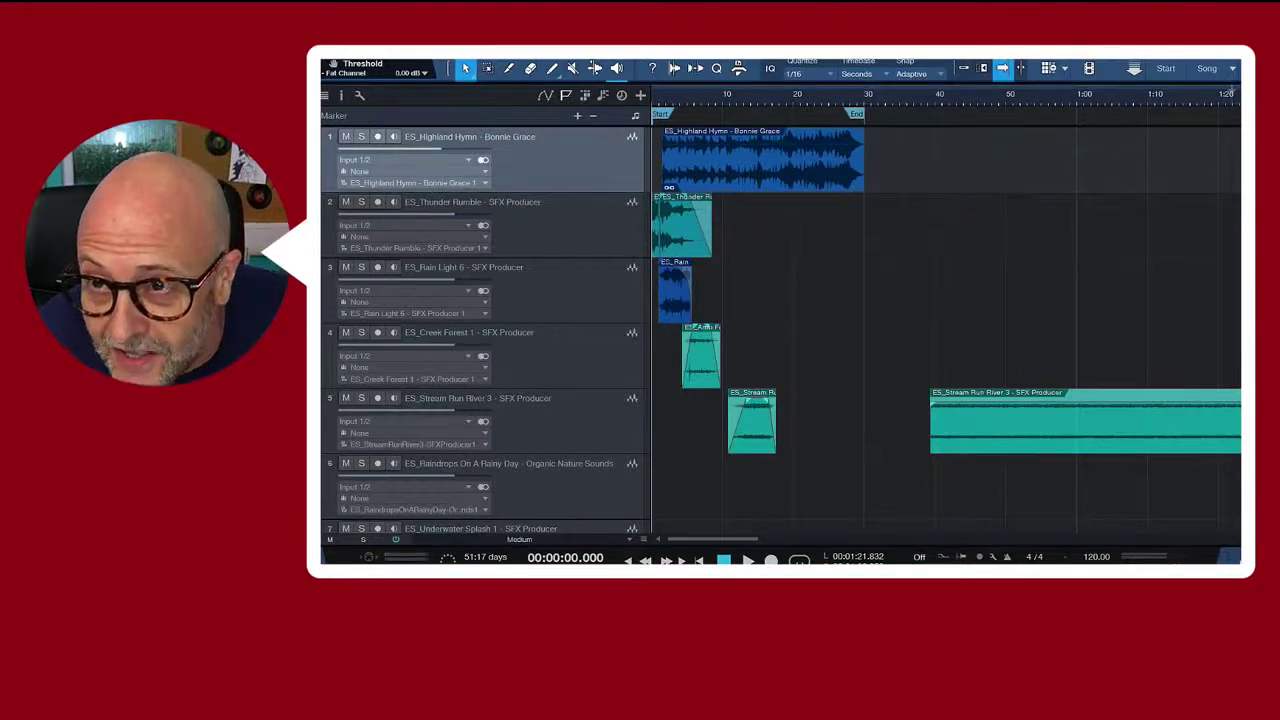
pyautogui.moveTo(1279, 77); pyautogui.dragTo(1028, 103)
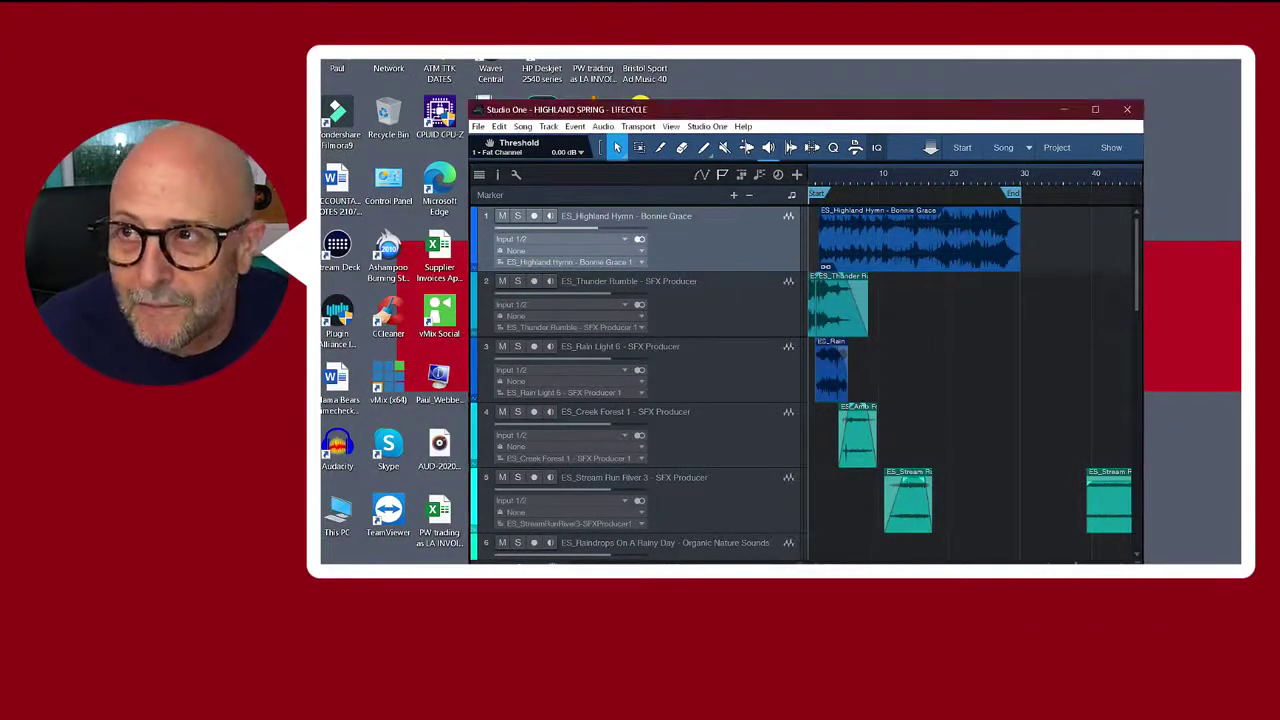
pyautogui.click(1095, 109)
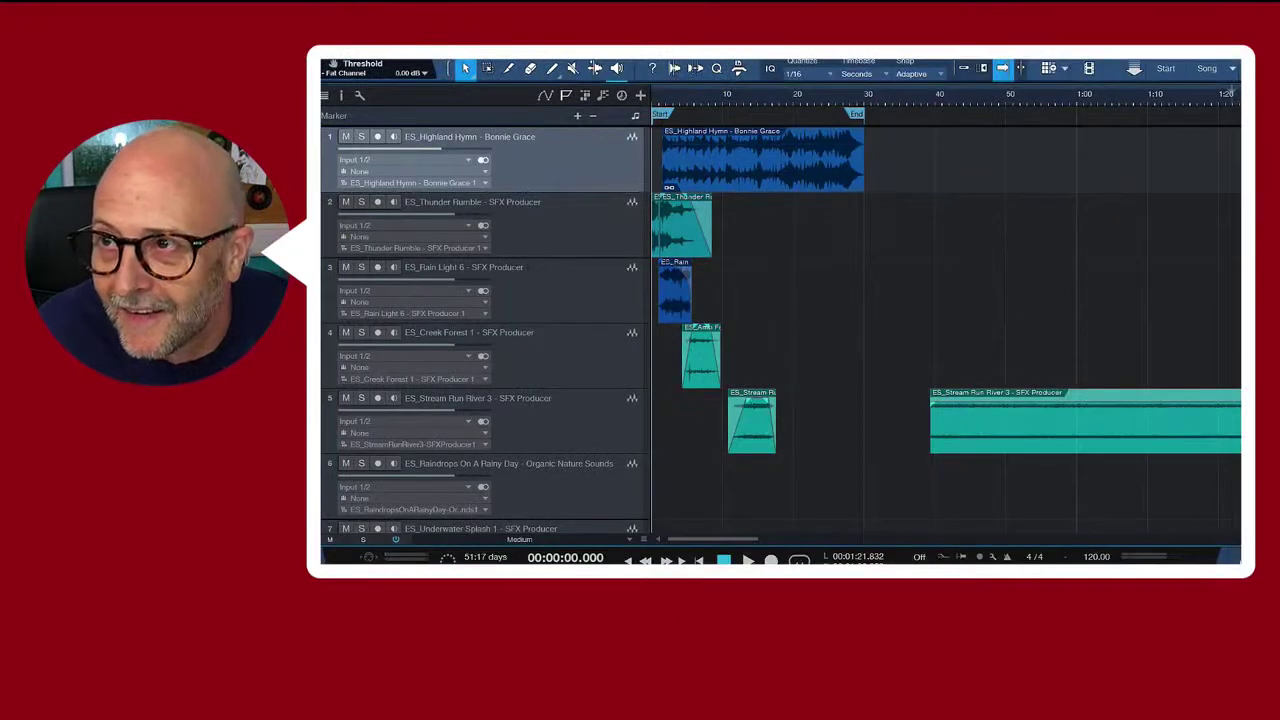
# Show the mixing console below the arrangement, try it detached and docked, and hide it again.
pyautogui.press('F3')
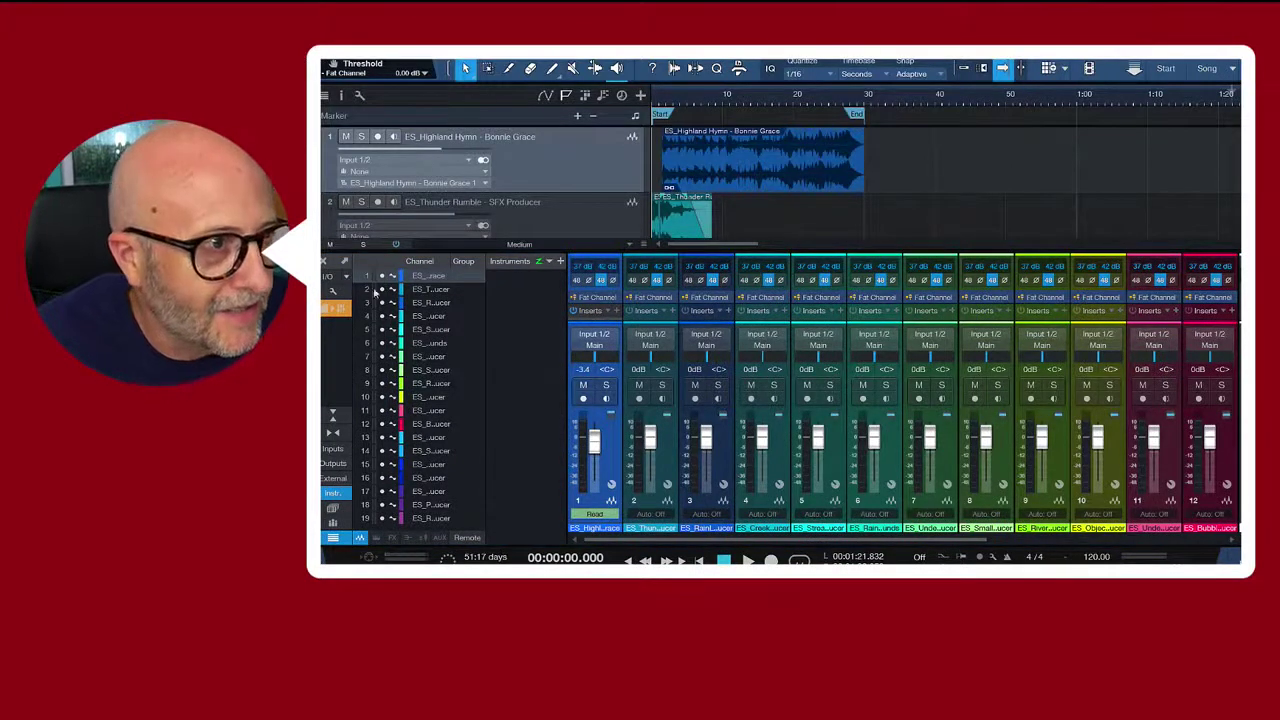
pyautogui.click(343, 263)
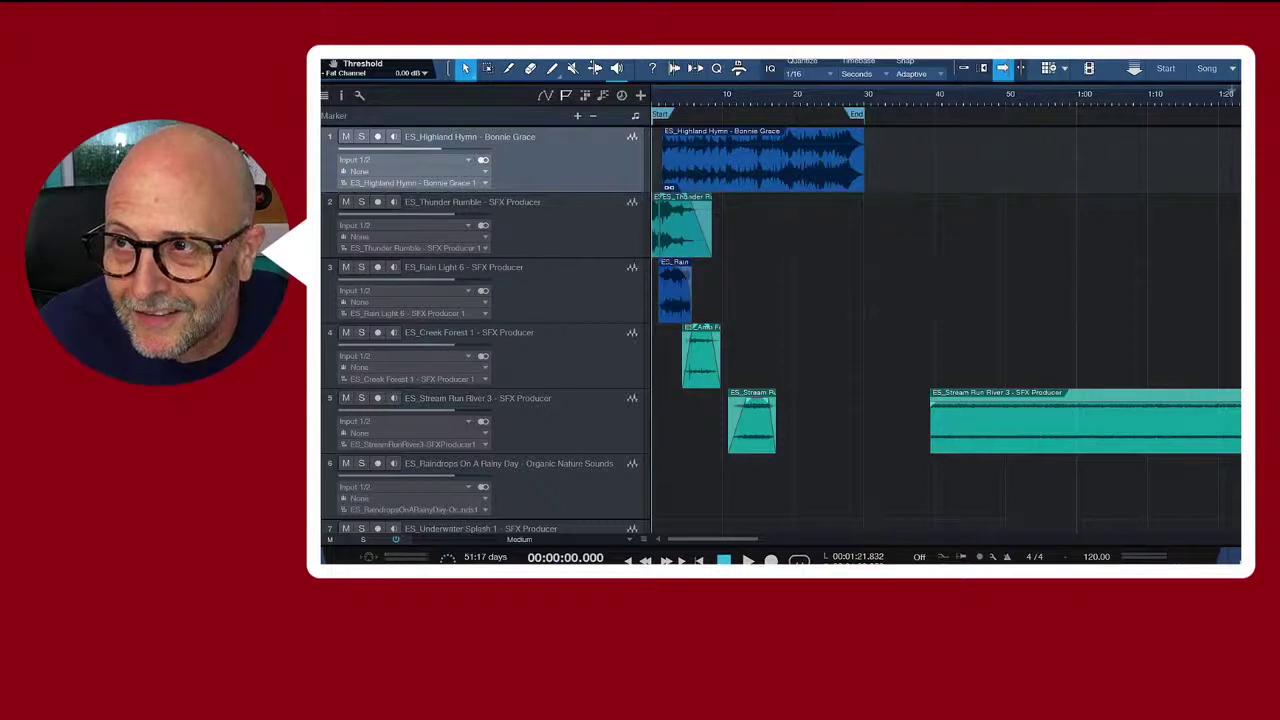
pyautogui.press('F3')
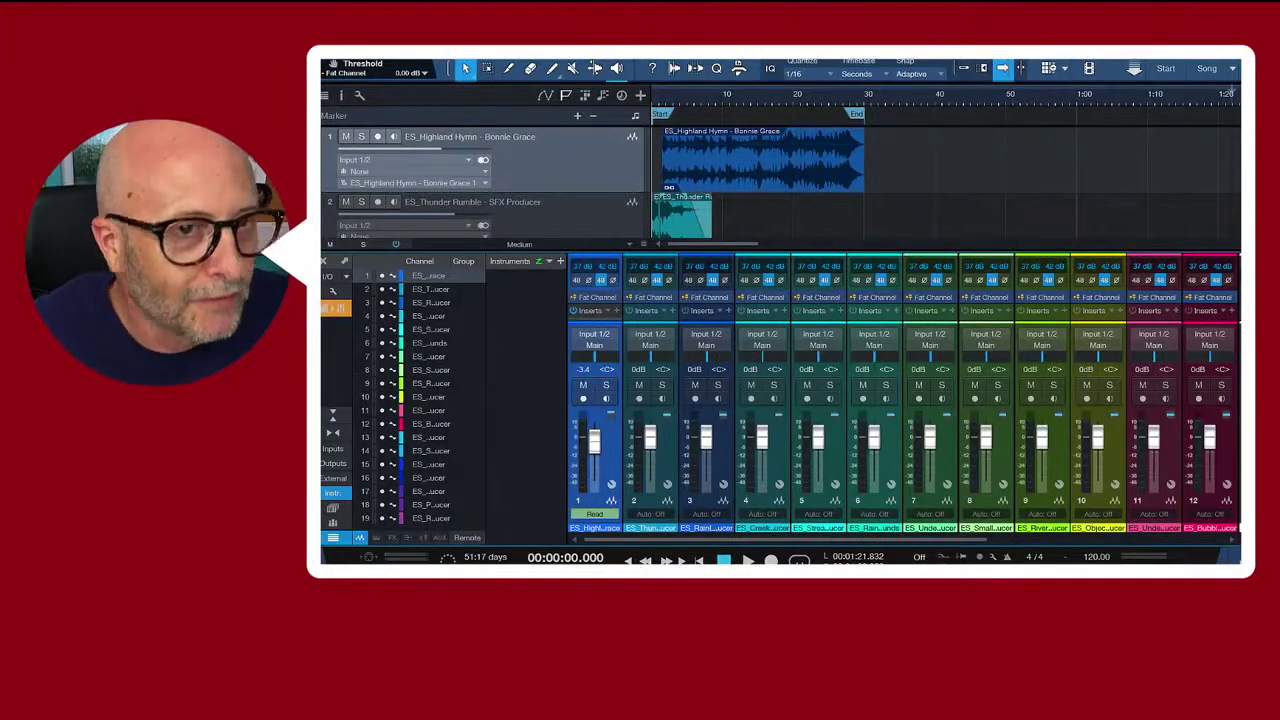
pyautogui.press('F3')
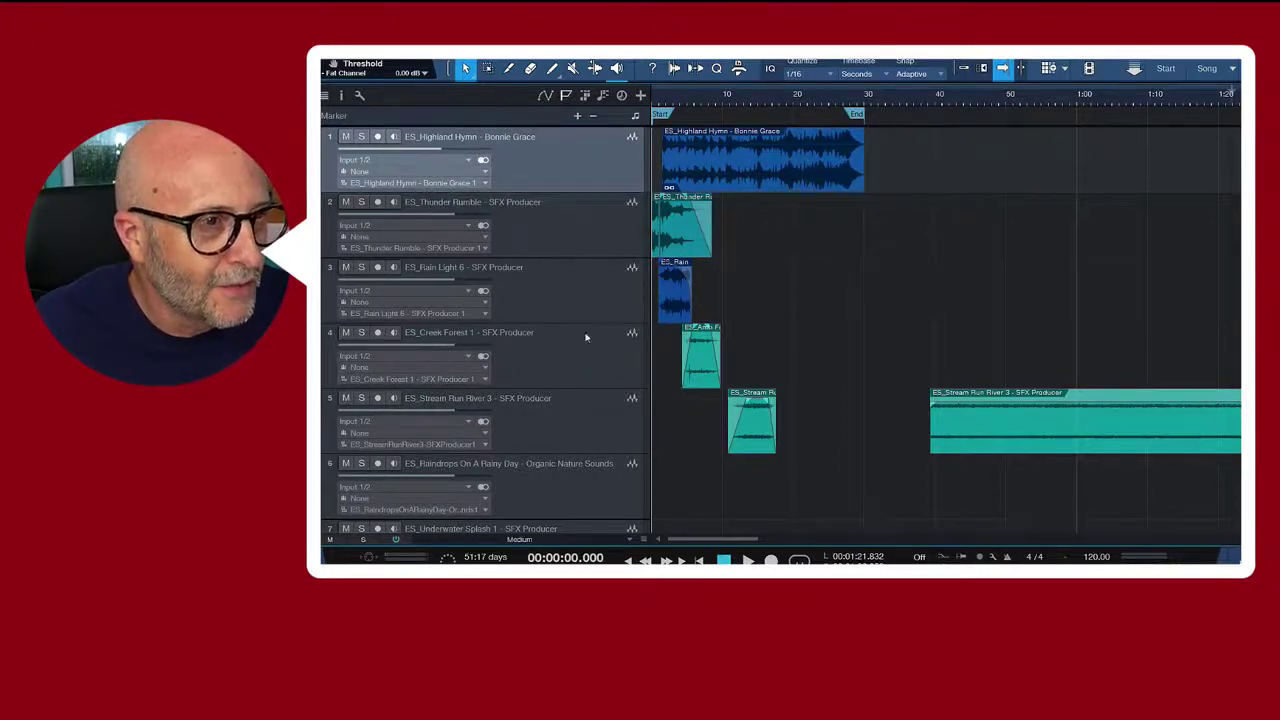
# Examine the sound effect tracks in the arrangement down to ES_Rain Drops 1 and return to the first track.
pyautogui.scroll(-1, 777, 394)
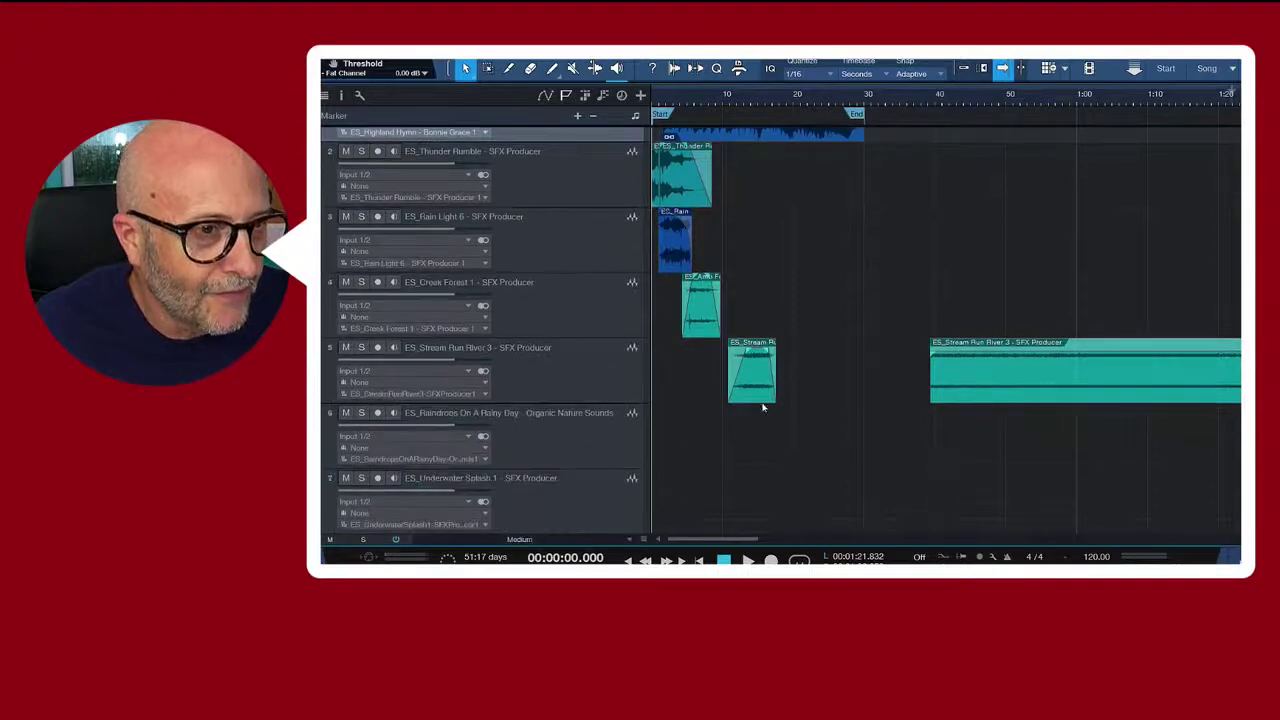
pyautogui.scroll(-1, 712, 430)
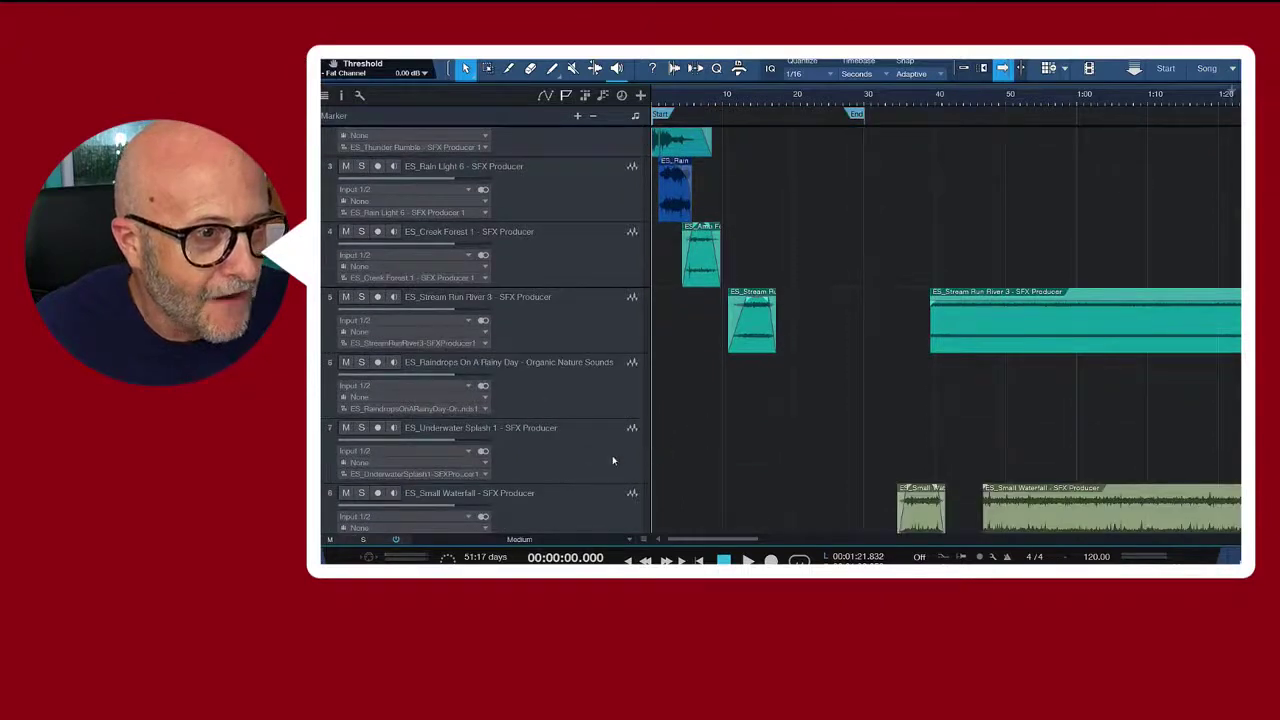
pyautogui.scroll(-1, 613, 460)
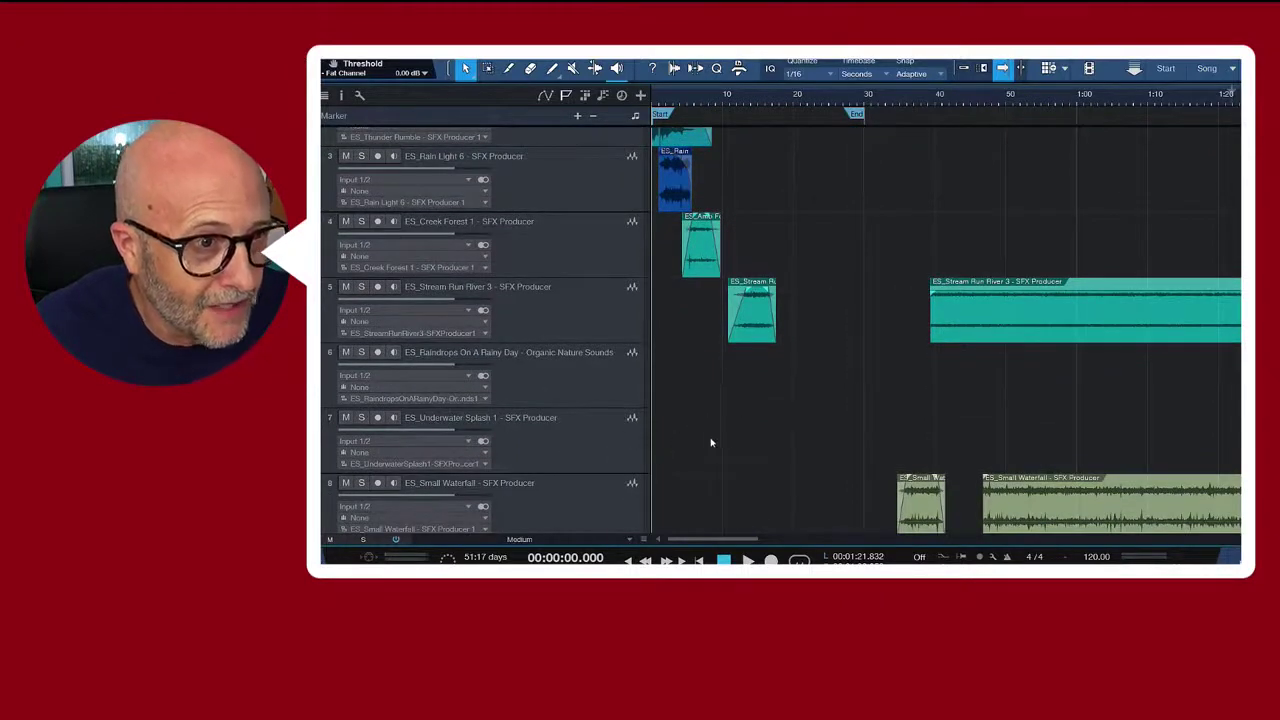
pyautogui.scroll(-1, 711, 442)
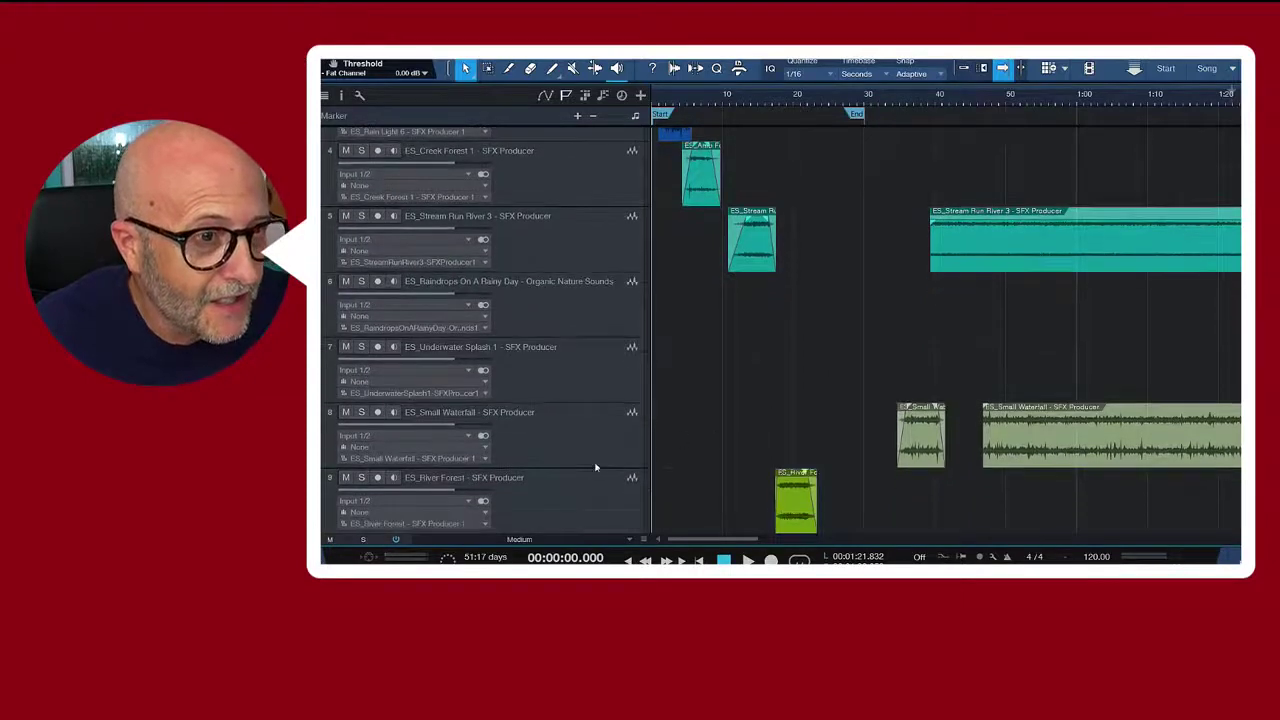
pyautogui.scroll(-4, 595, 467)
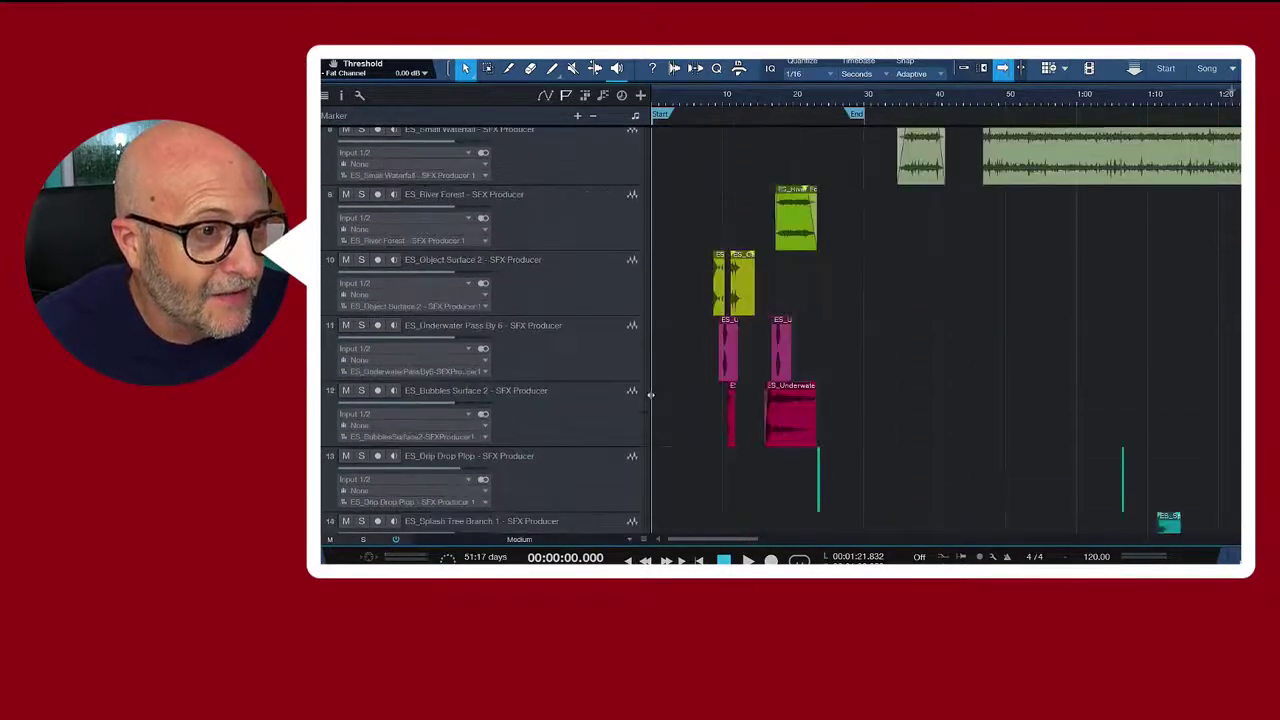
pyautogui.scroll(-1, 650, 400)
pyautogui.scroll(-1, 700, 430)
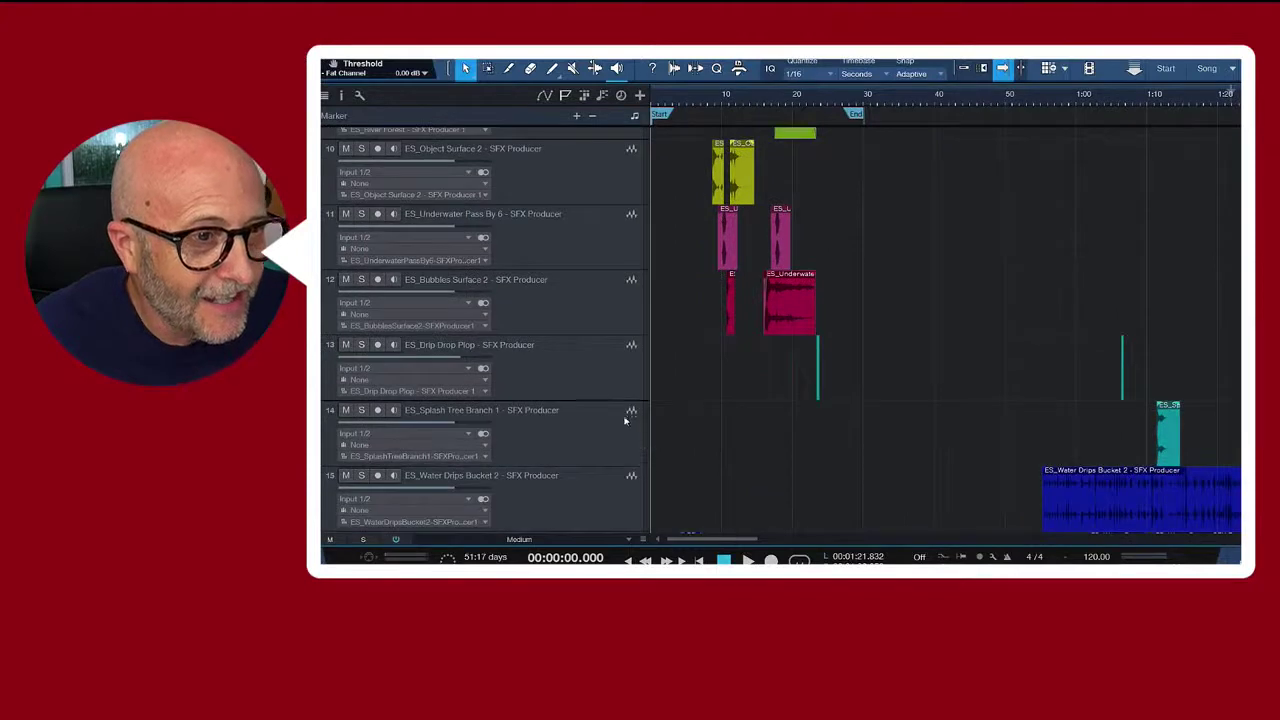
pyautogui.scroll(-4, 625, 420)
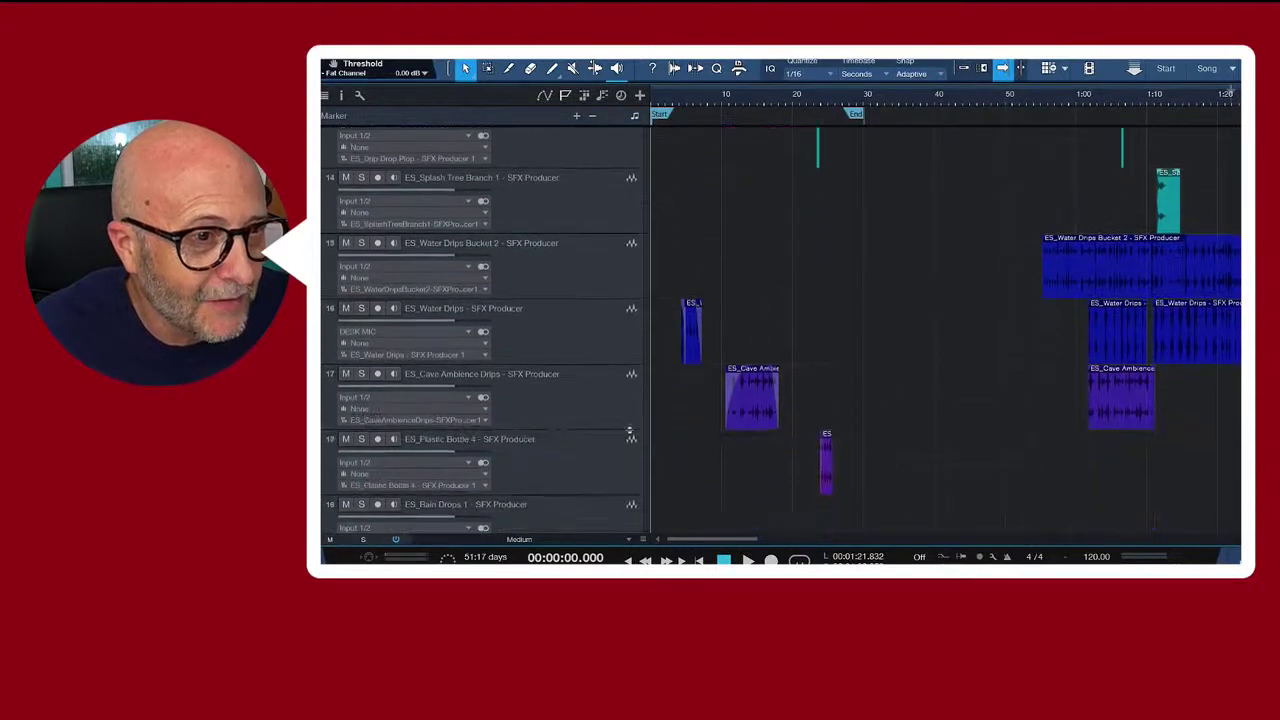
pyautogui.scroll(-1, 652, 424)
pyautogui.scroll(1, 610, 420)
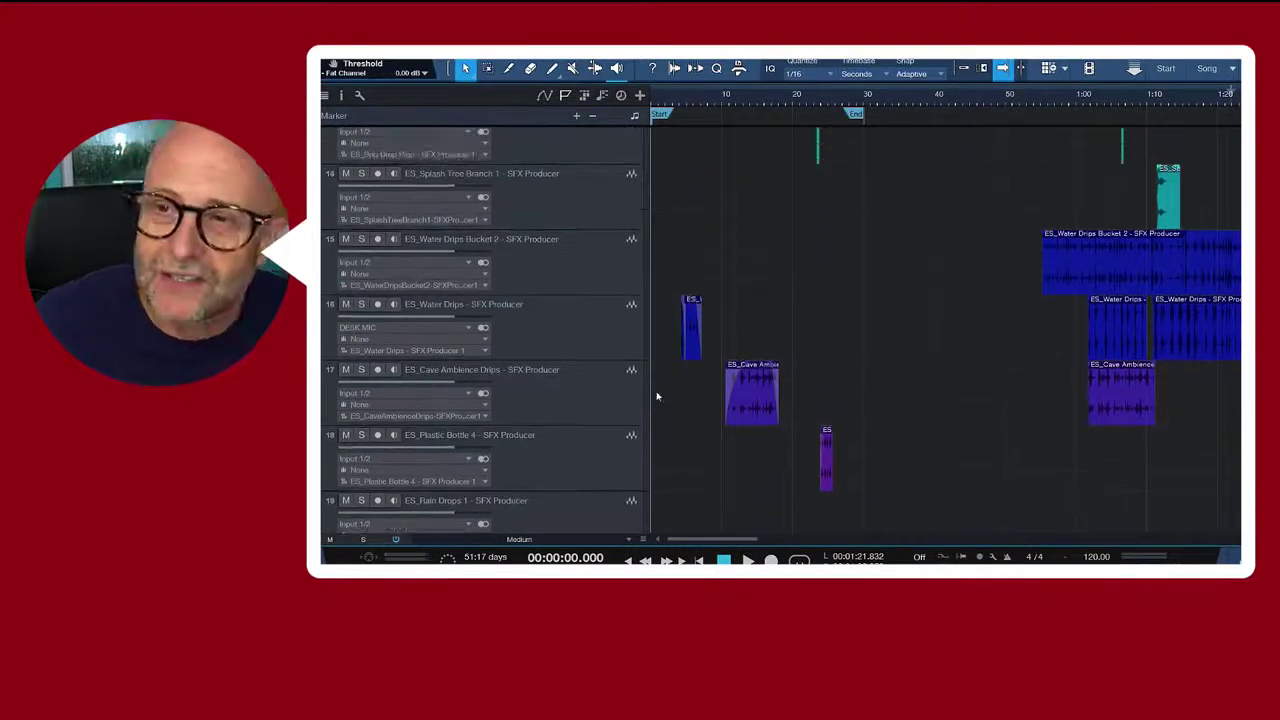
pyautogui.scroll(4, 657, 395)
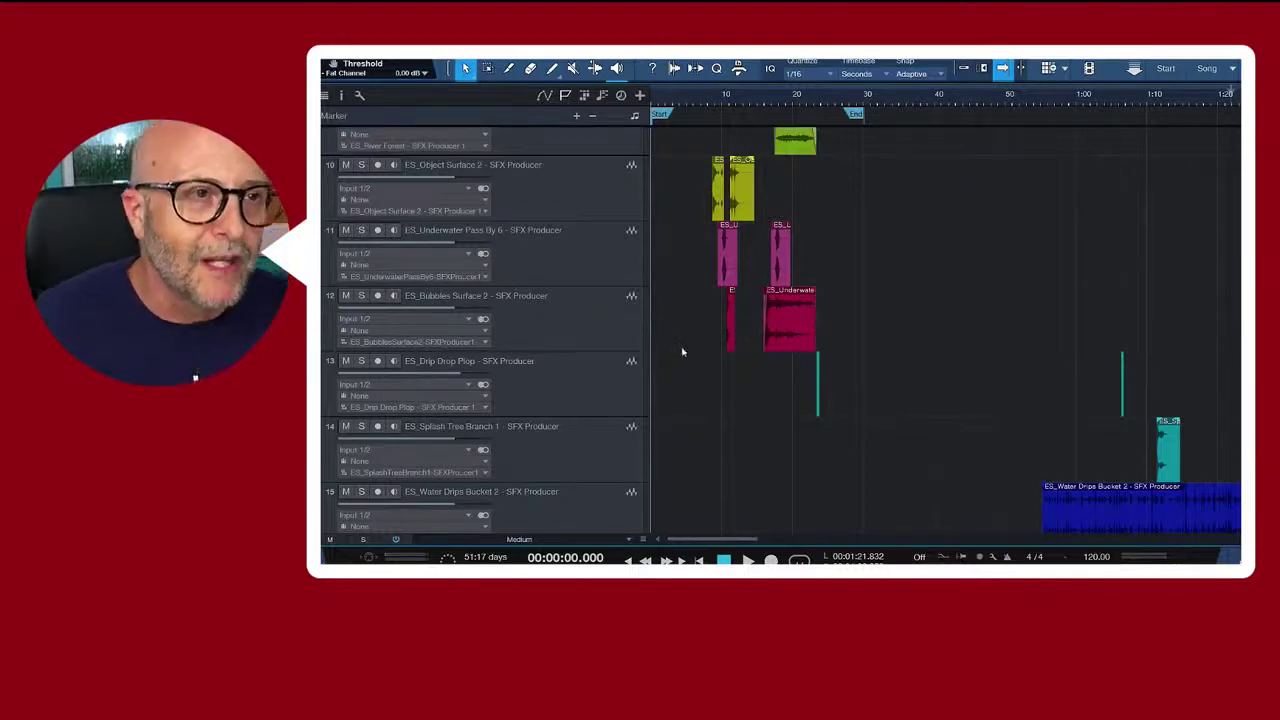
pyautogui.scroll(9, 703, 376)
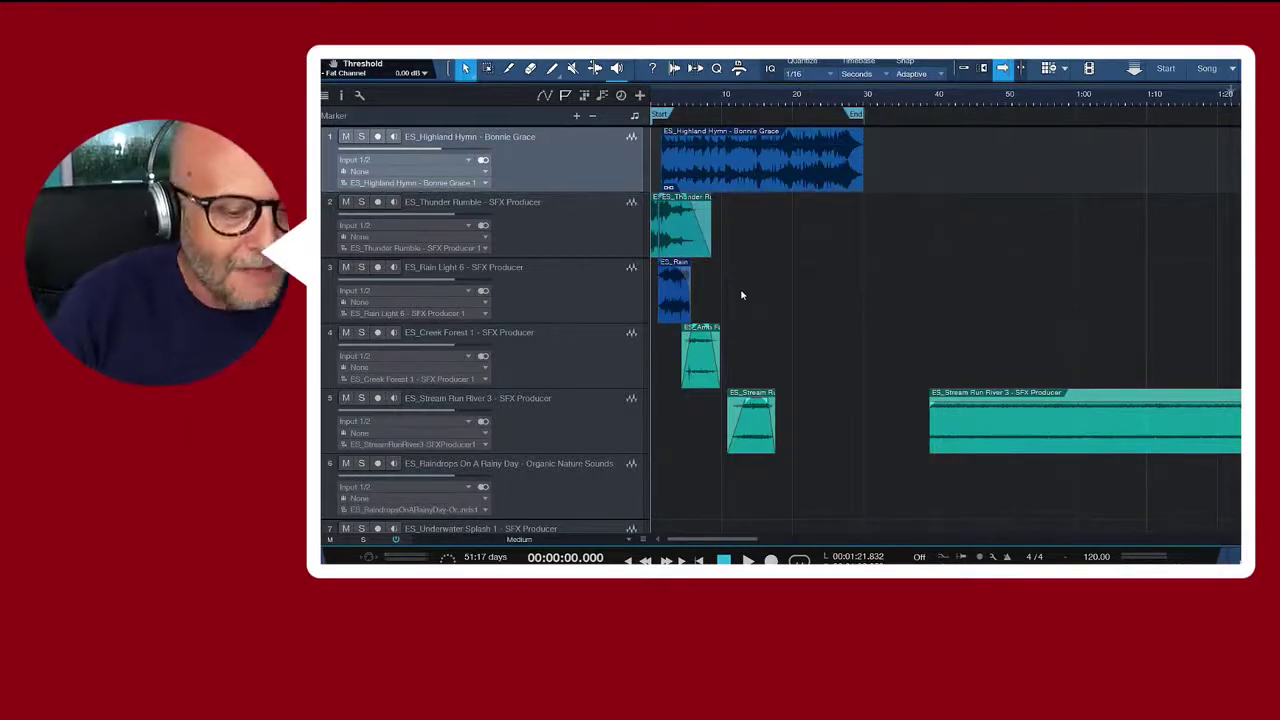
# Audition the ES_Highland Hymn - Bonnie Grace track in solo, turn solo off, and show the track's volume automation.
pyautogui.click(362, 137)
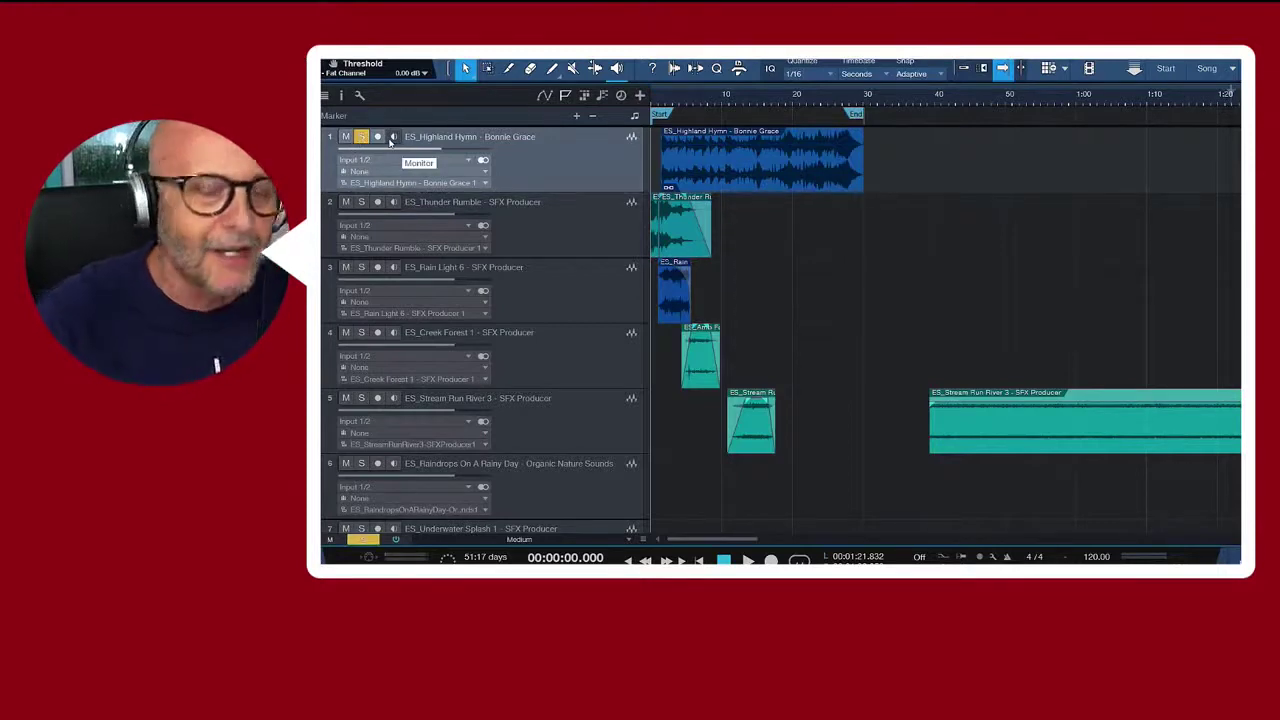
pyautogui.press('space')
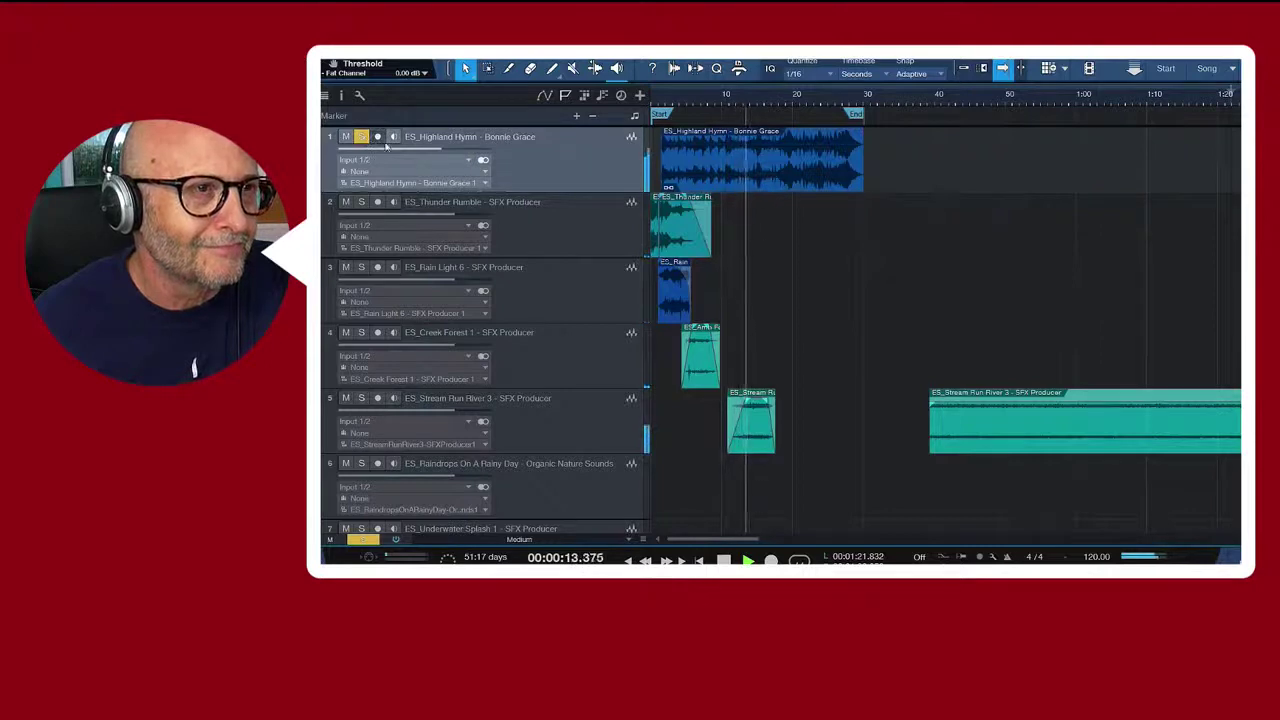
pyautogui.press('space')
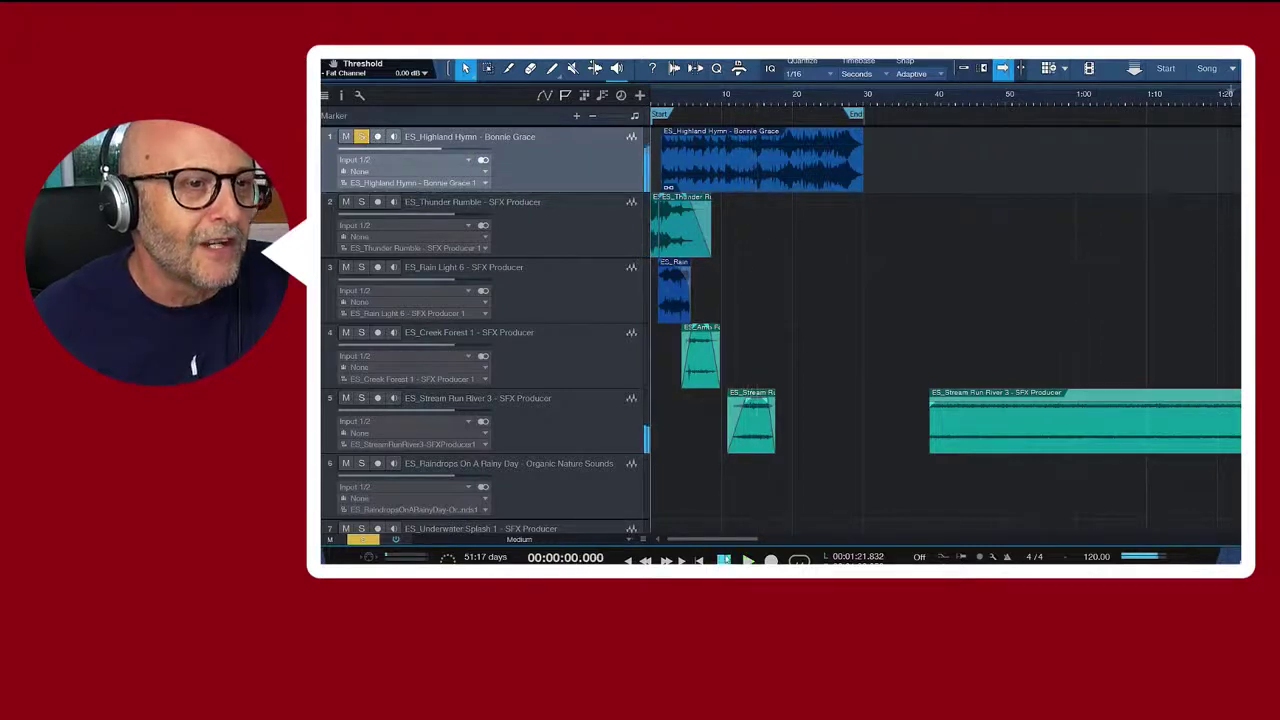
pyautogui.click(363, 141)
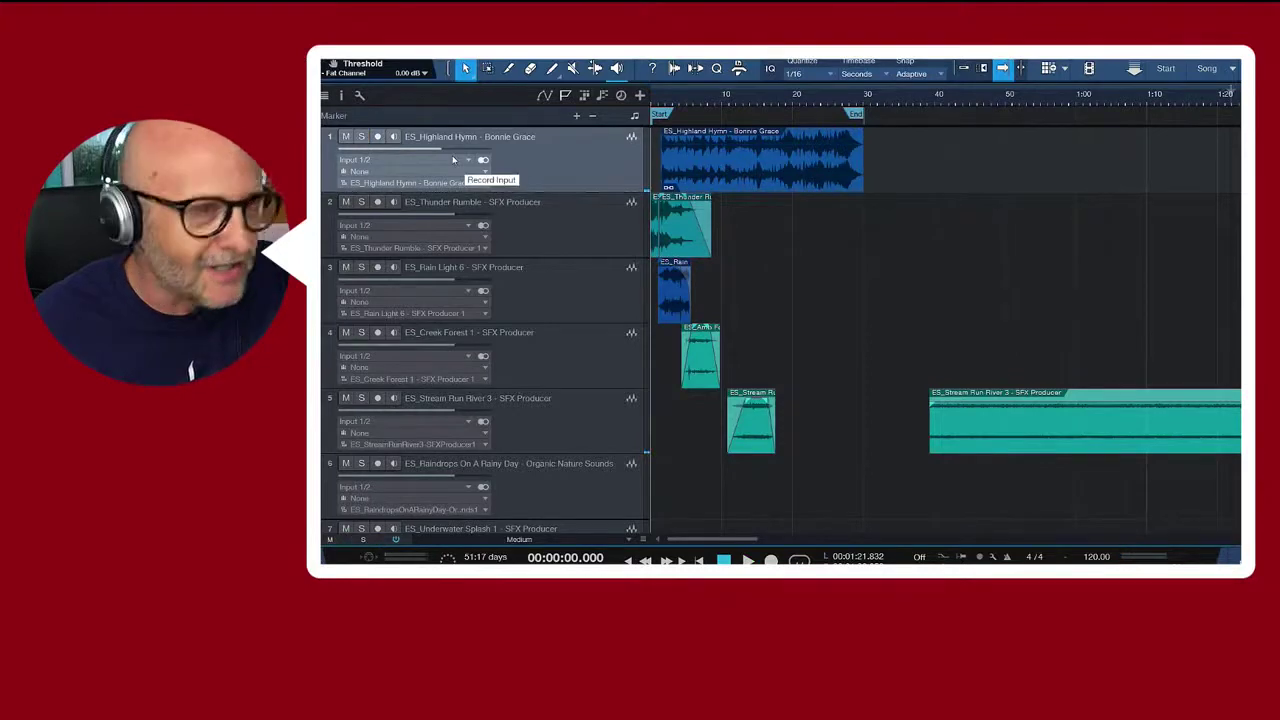
pyautogui.rightClick(548, 161)
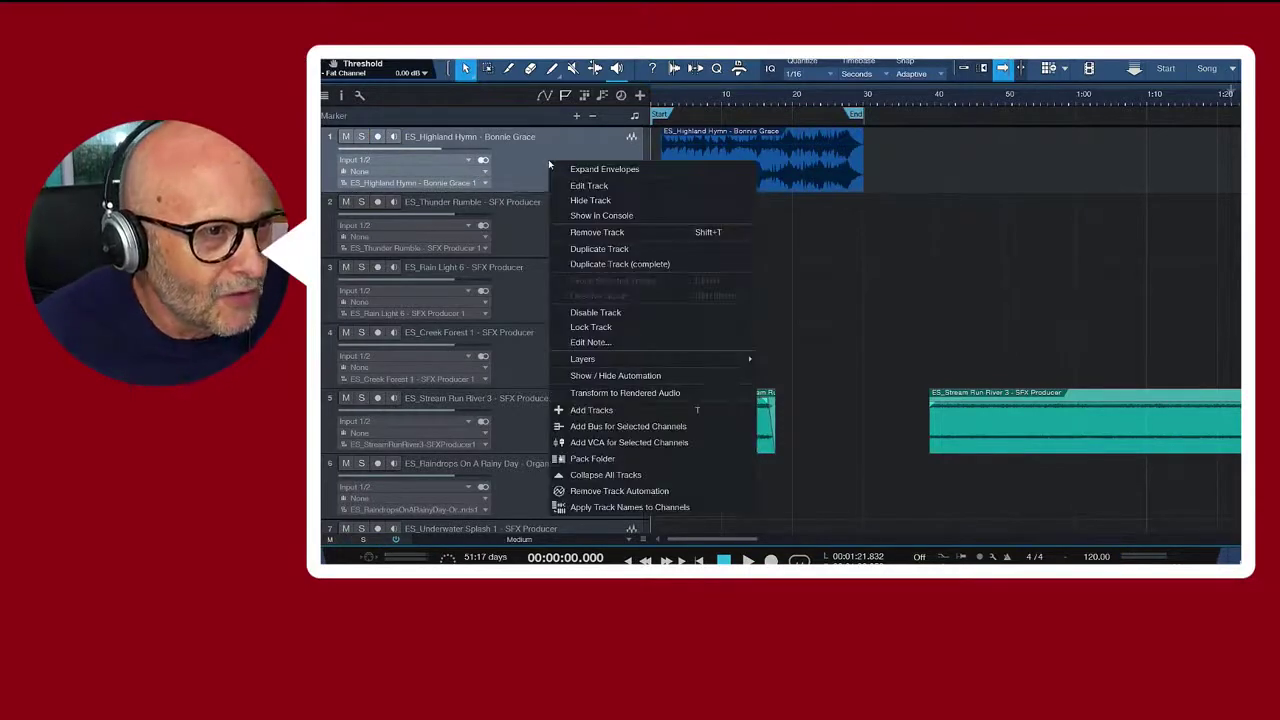
pyautogui.click(616, 376)
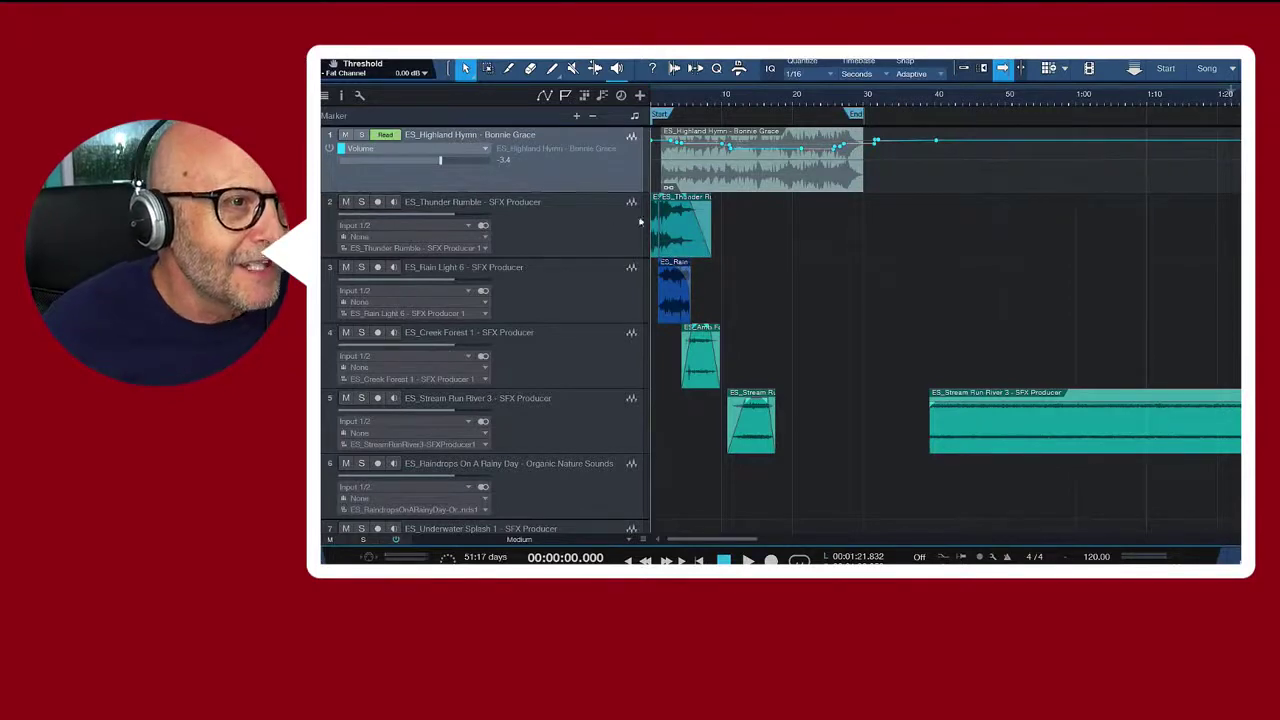
# Solo the ES_Thunder Rumble - SFX Producer track and play it from the start of the song for a few seconds.
pyautogui.click(361, 202)
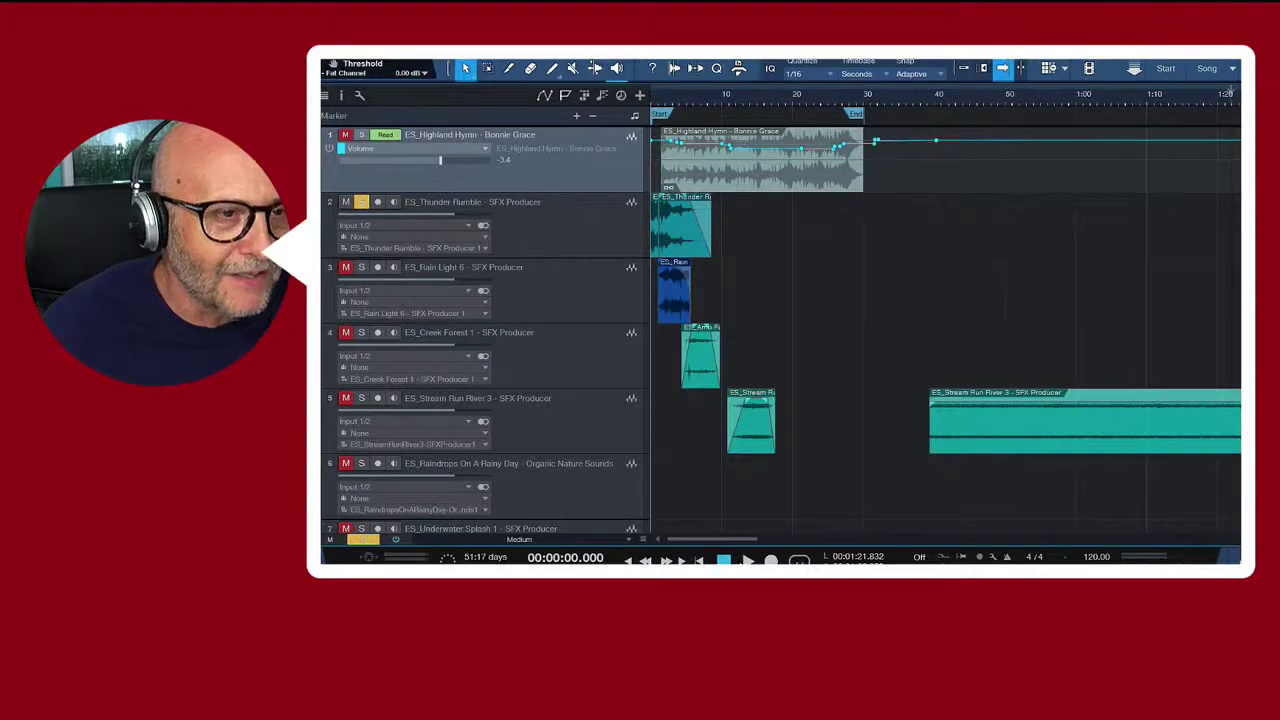
pyautogui.press('space')
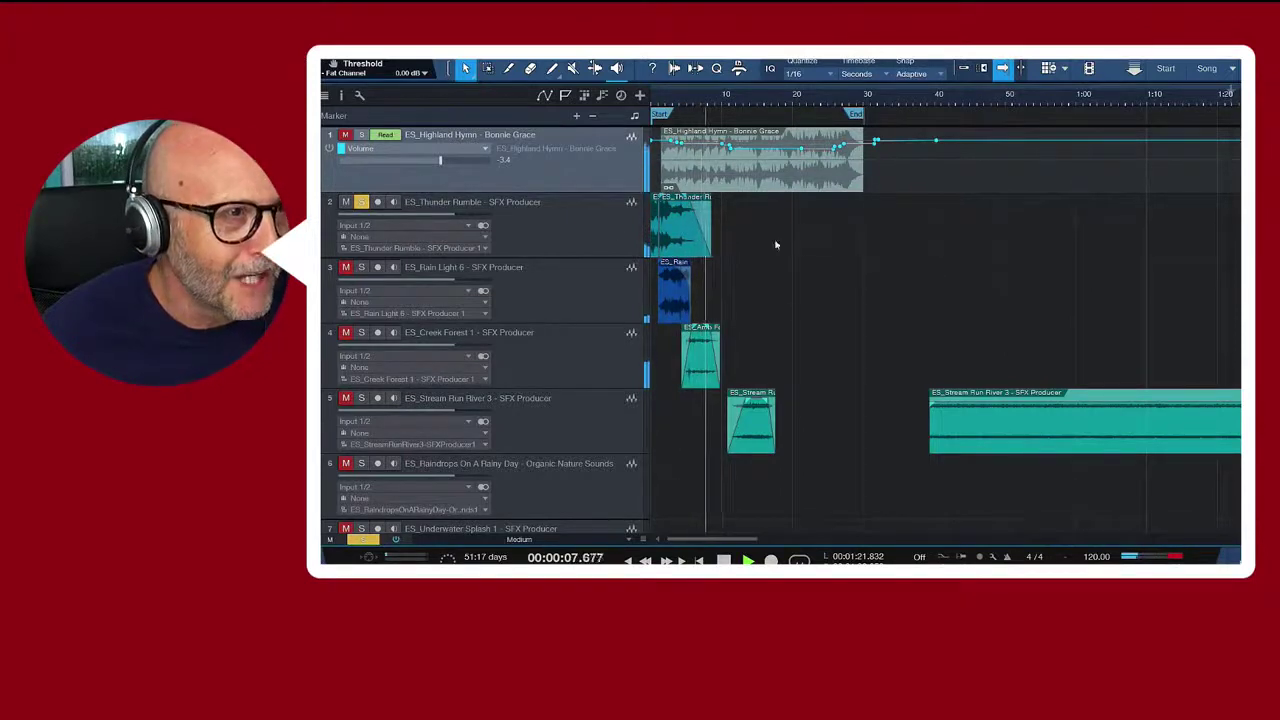
pyautogui.press('space')
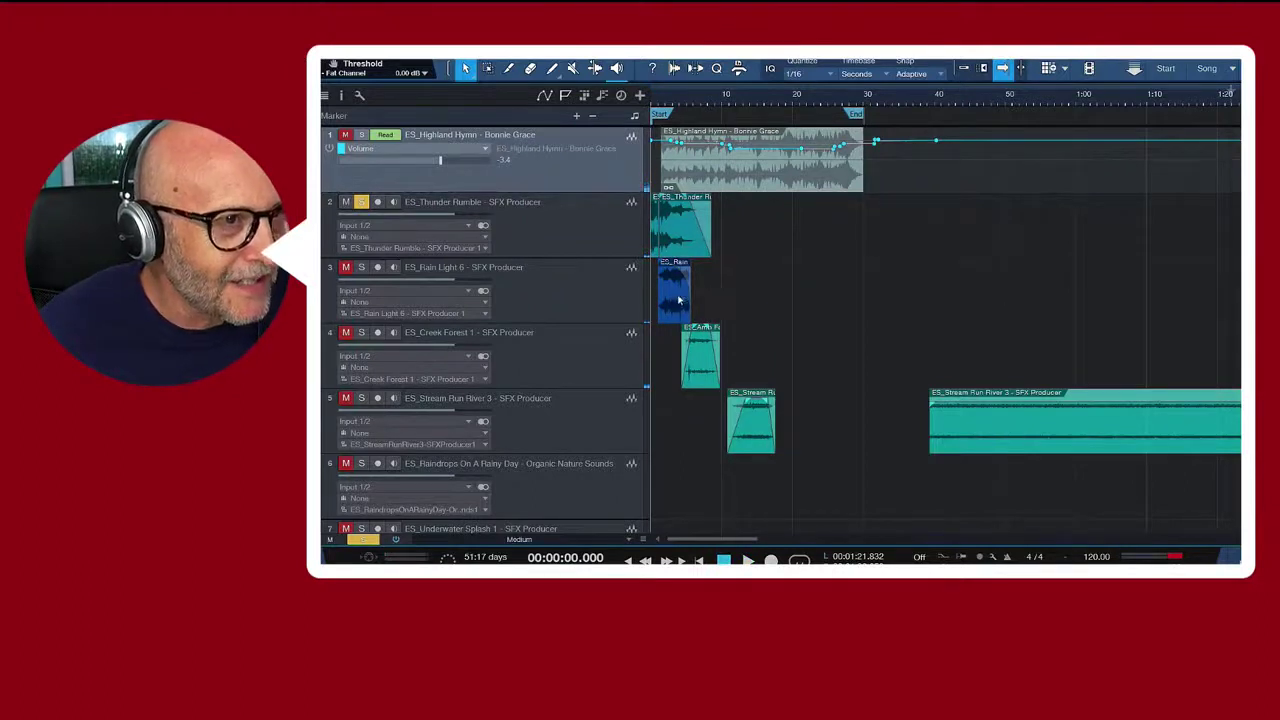
# Solo the ES_Rain Light 6 track instead of ES_Thunder Rumble, play it from the song start for a few seconds, and turn solo off.
pyautogui.click(362, 268)
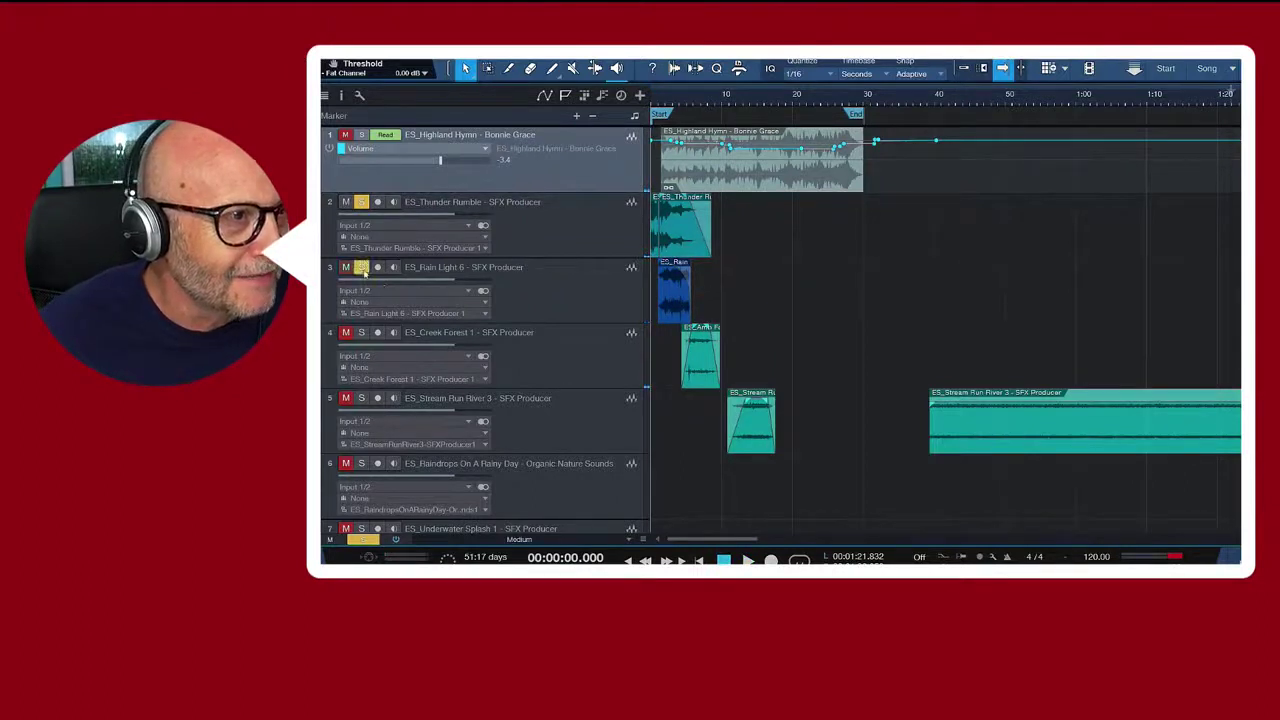
pyautogui.click(362, 203)
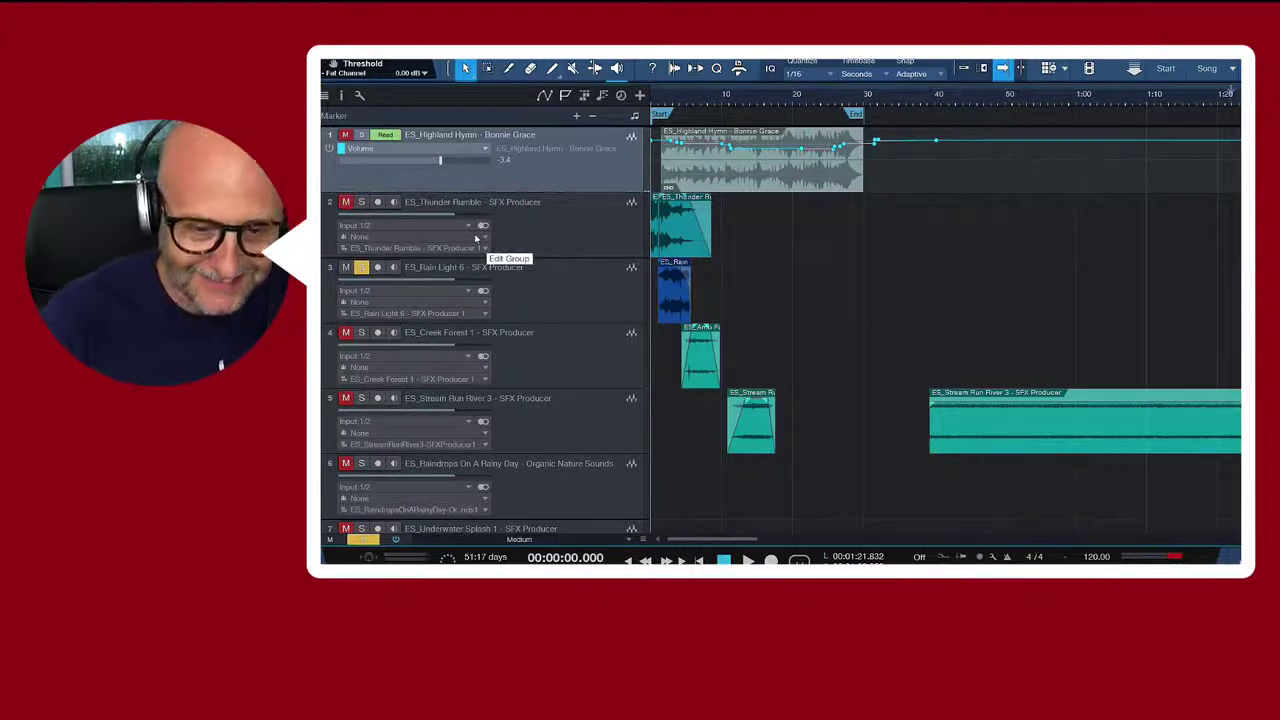
pyautogui.press('space')
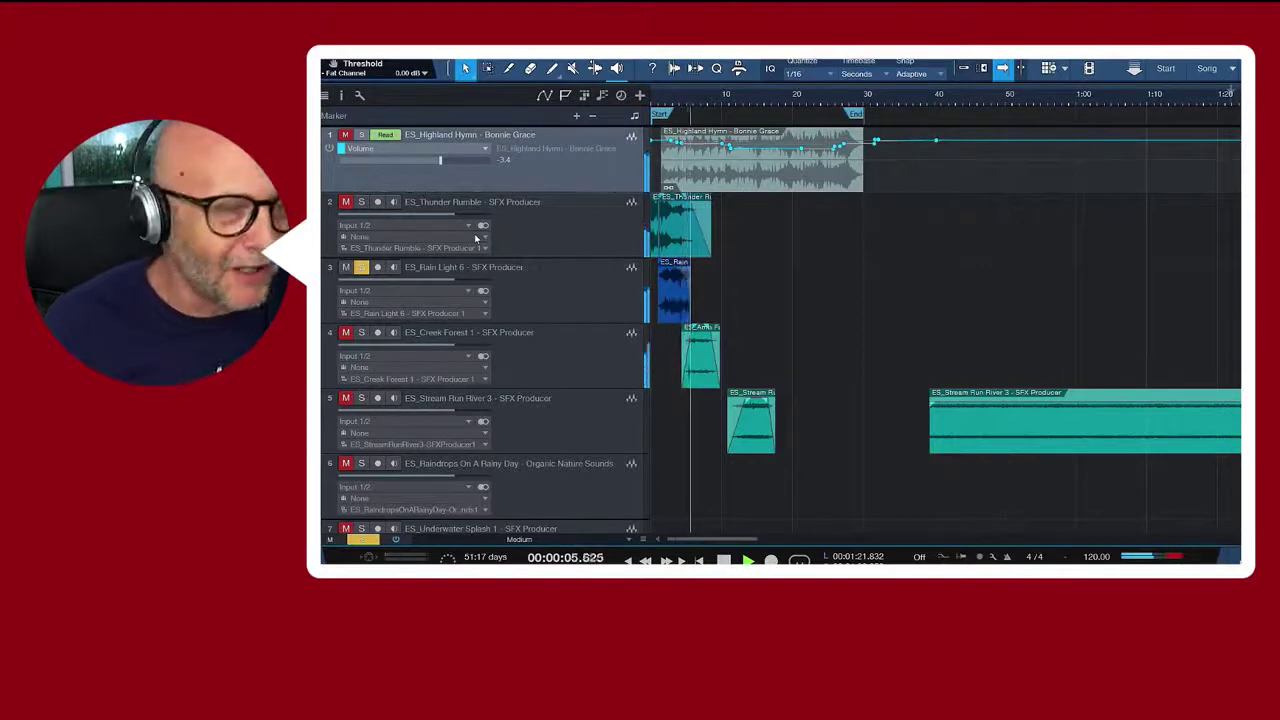
pyautogui.press('space')
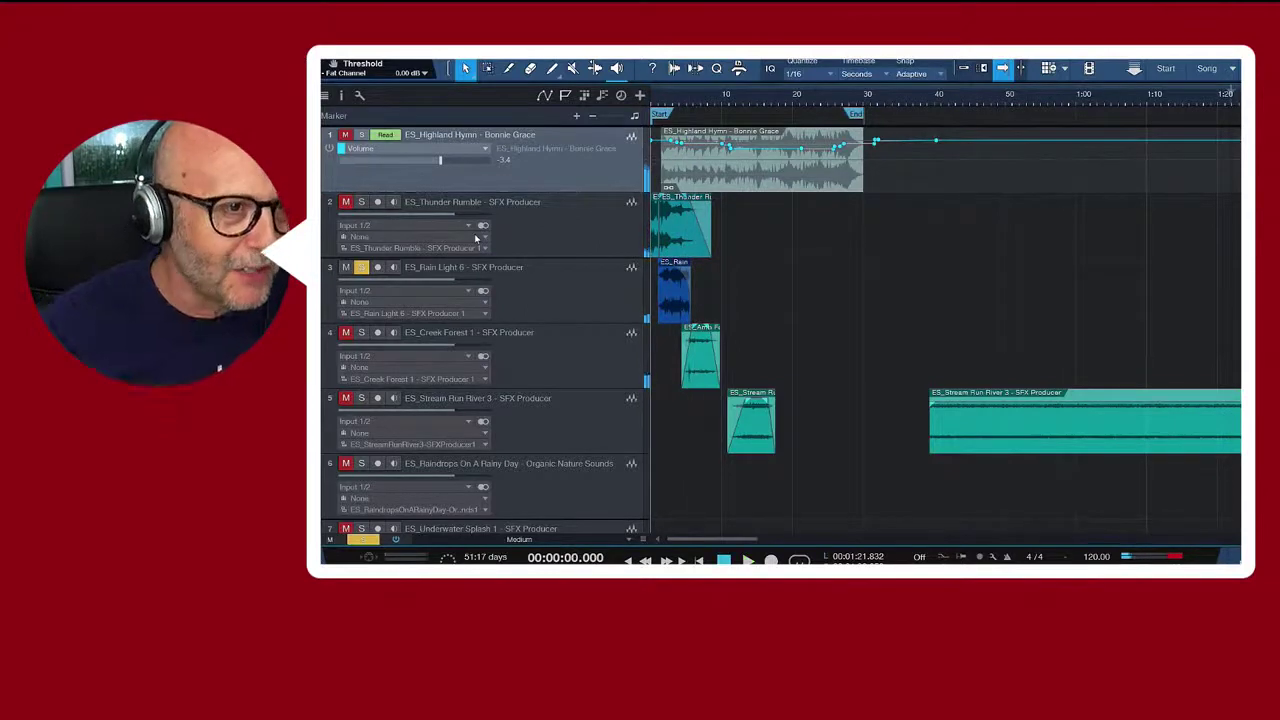
pyautogui.click(361, 267)
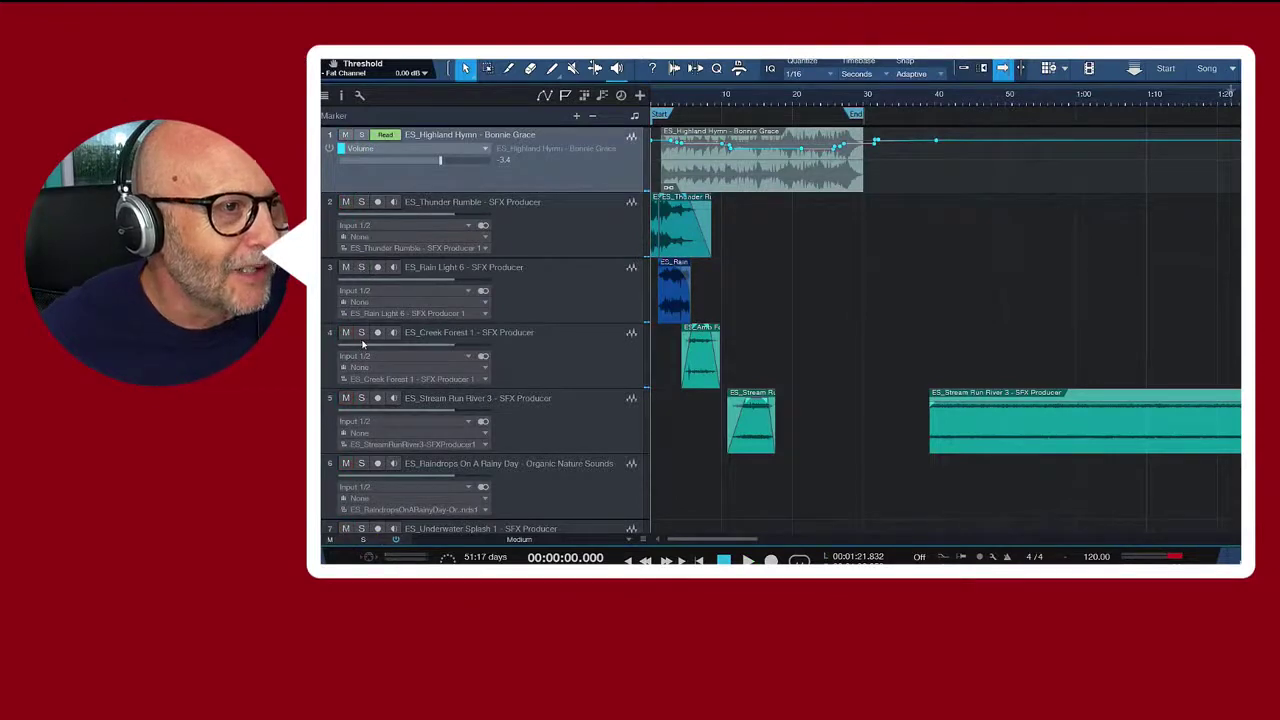
# Solo the ES_Creek Forest 1 track and audition its clip from about 3.9 seconds.
pyautogui.click(361, 333)
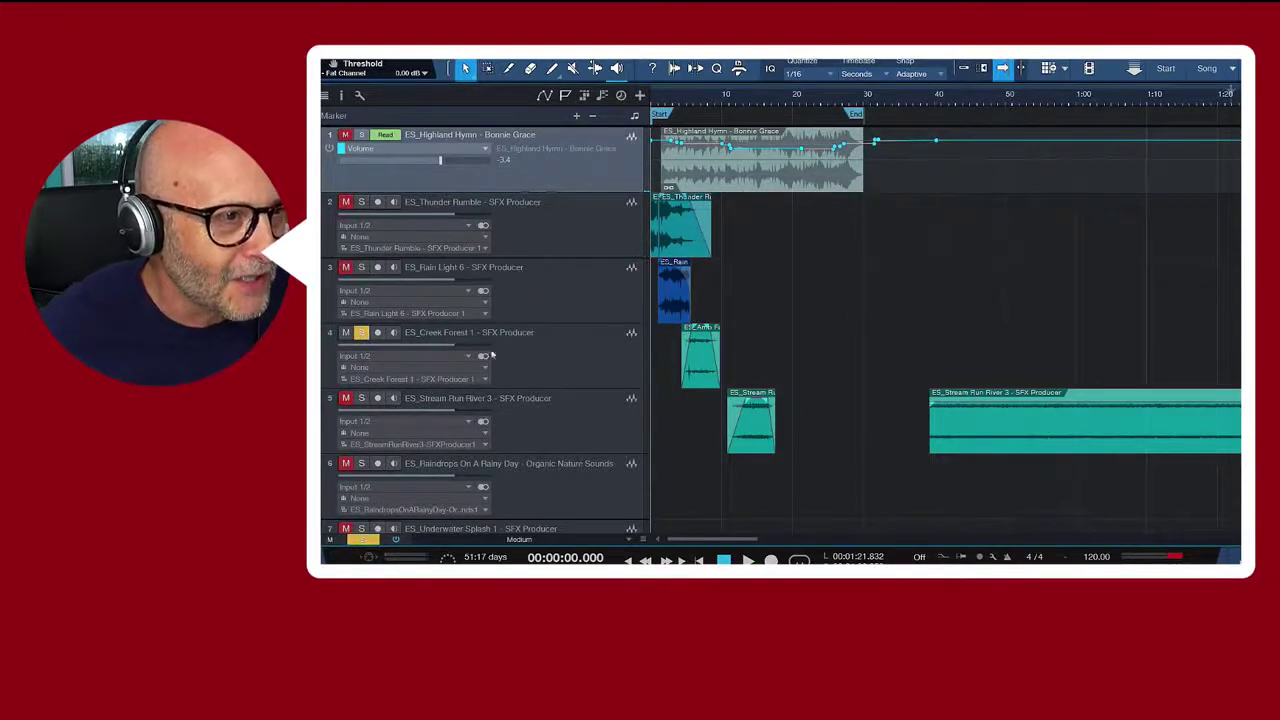
pyautogui.click(679, 100)
pyautogui.press('space')
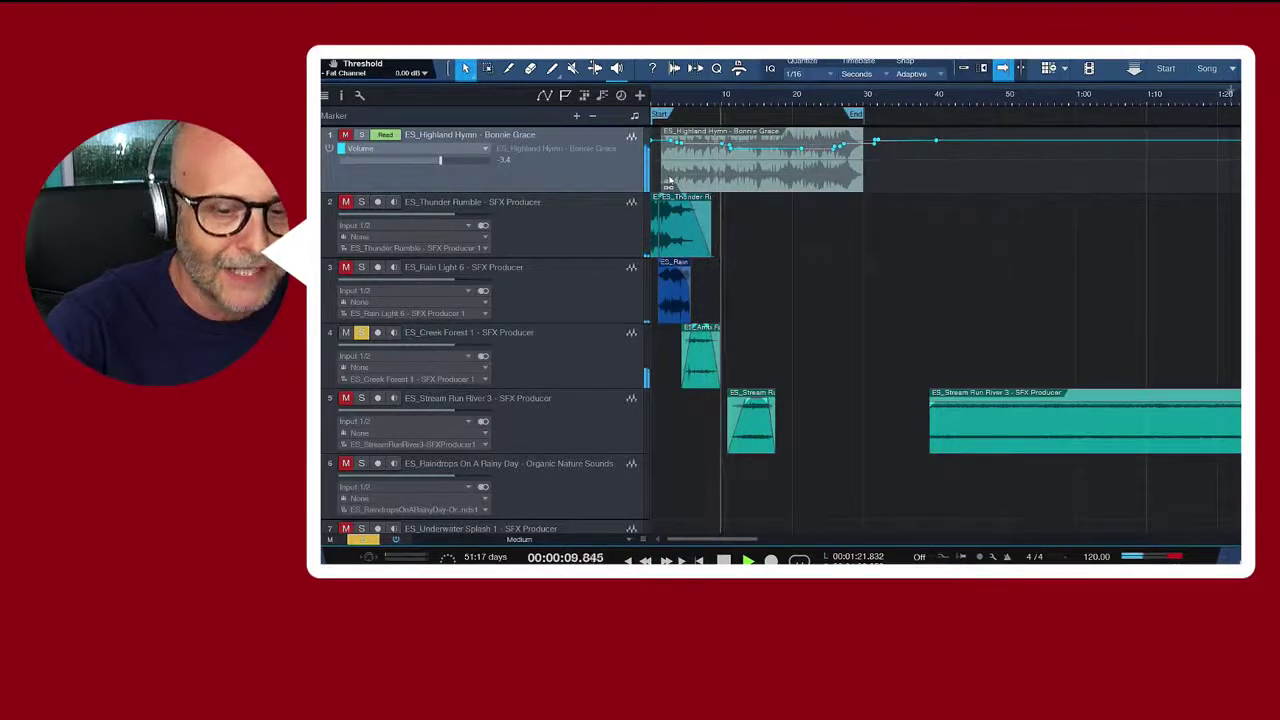
pyautogui.press('space')
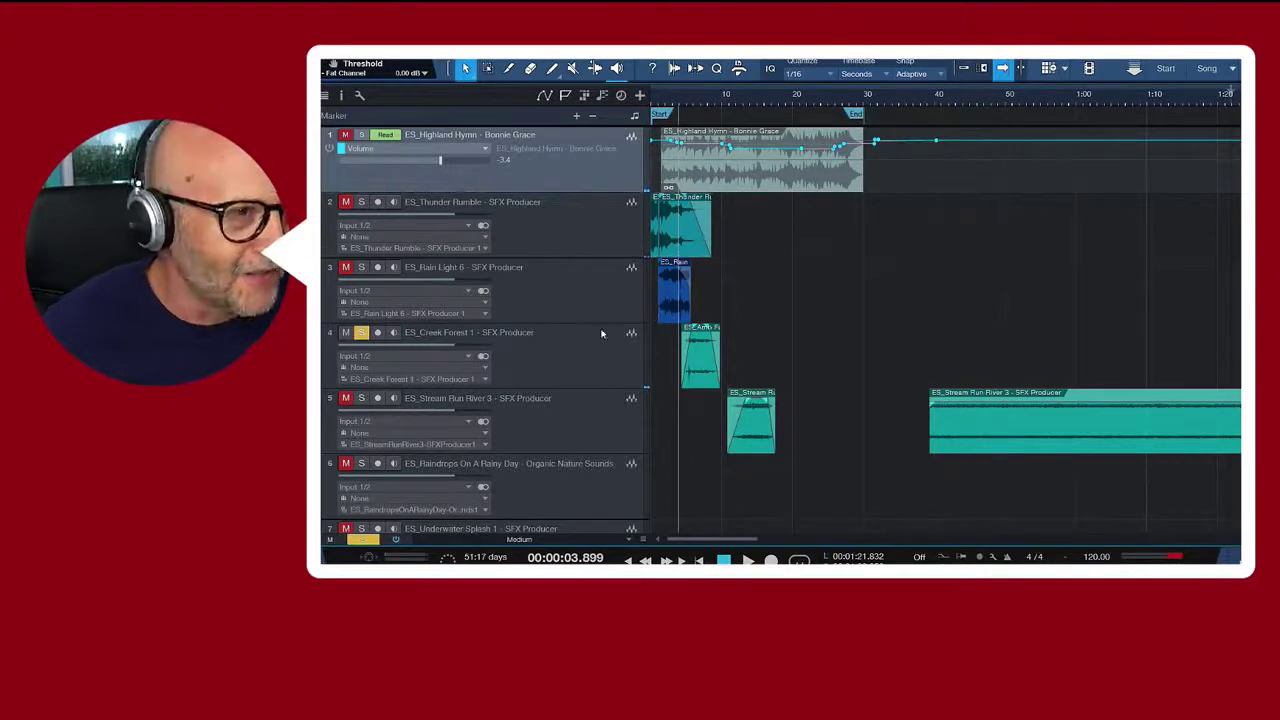
# Solo only the ES_Stream Run River 3 track and audition its first clip from about 9.3 seconds.
pyautogui.click(718, 105)
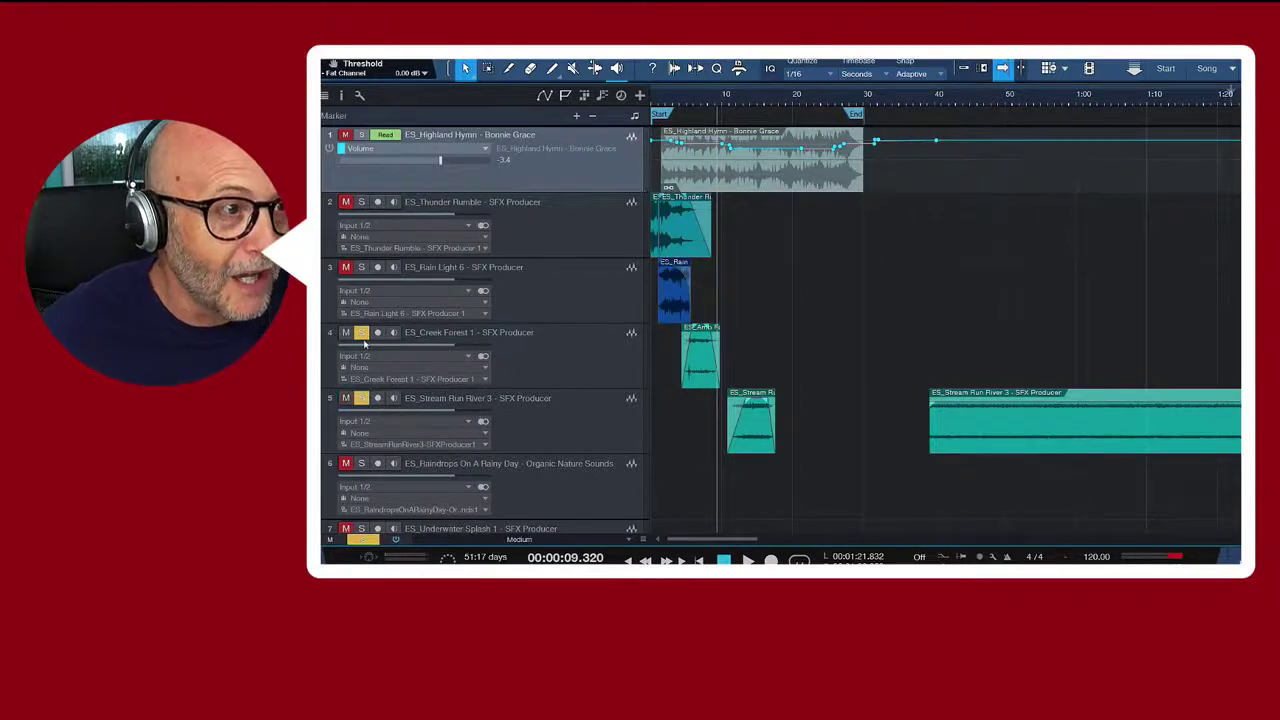
pyautogui.press('space')
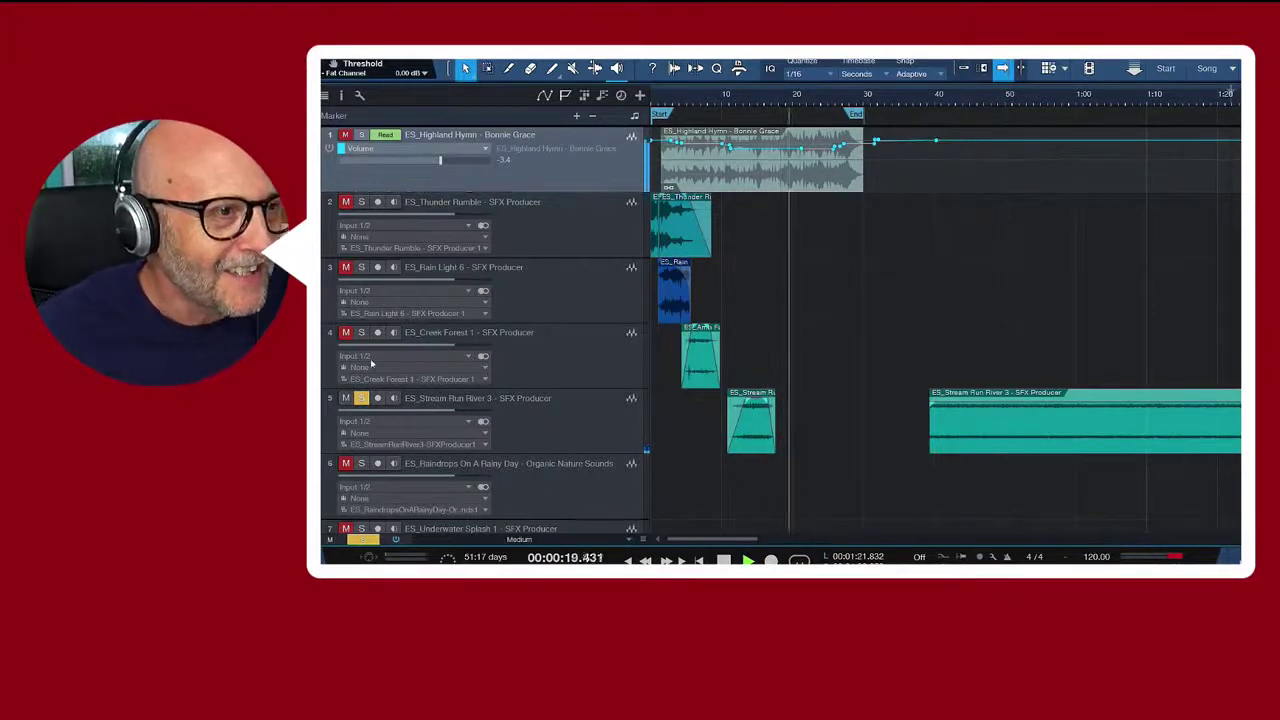
pyautogui.press('space')
# Check the lower sound effect tracks and place the playback cursor at about 8.65 seconds, where the first ES_Object Surface 2 clip starts.
pyautogui.scroll(-3, 487, 390)
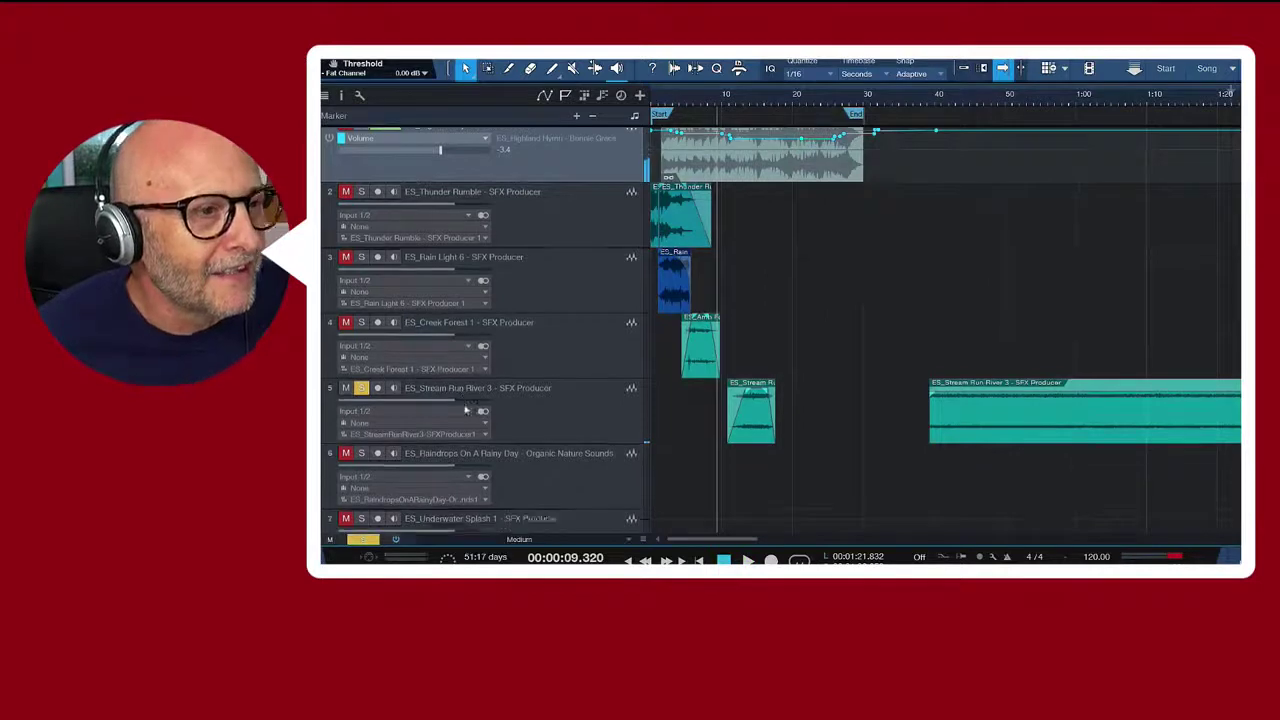
pyautogui.scroll(-2, 487, 395)
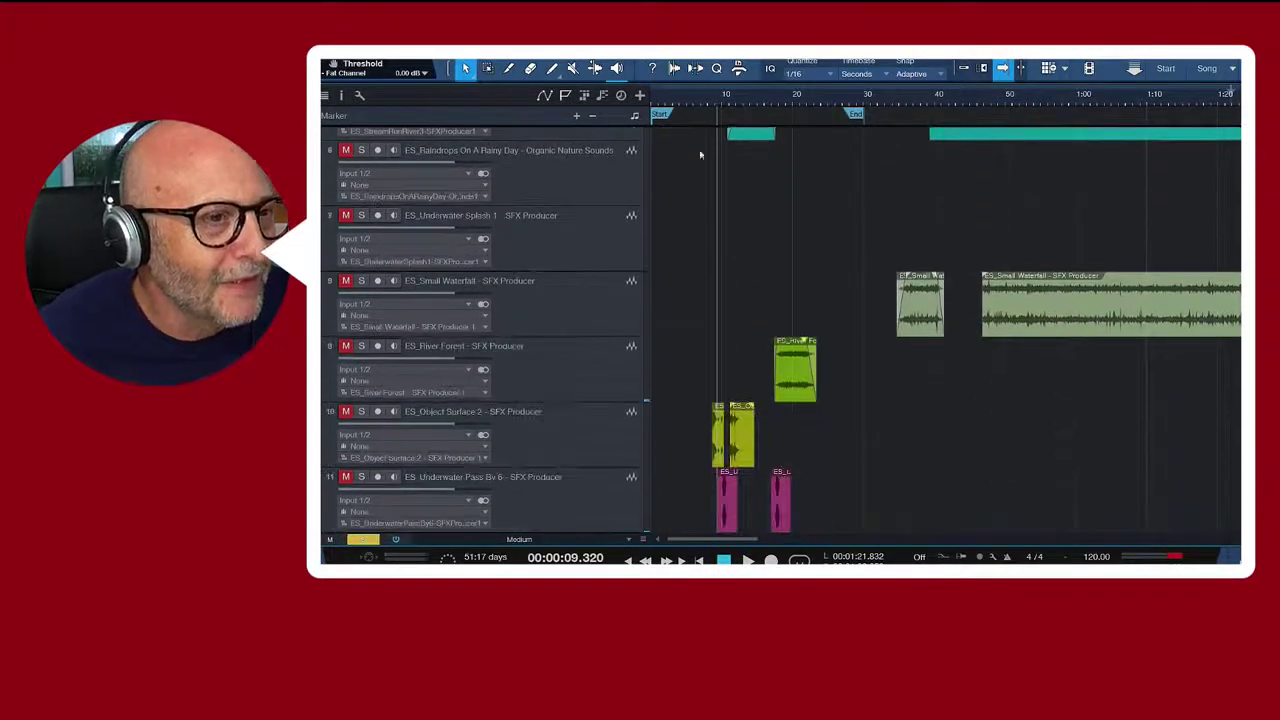
pyautogui.scroll(-4, 700, 155)
pyautogui.scroll(2, 716, 124)
pyautogui.moveTo(714, 94); pyautogui.dragTo(711, 97)
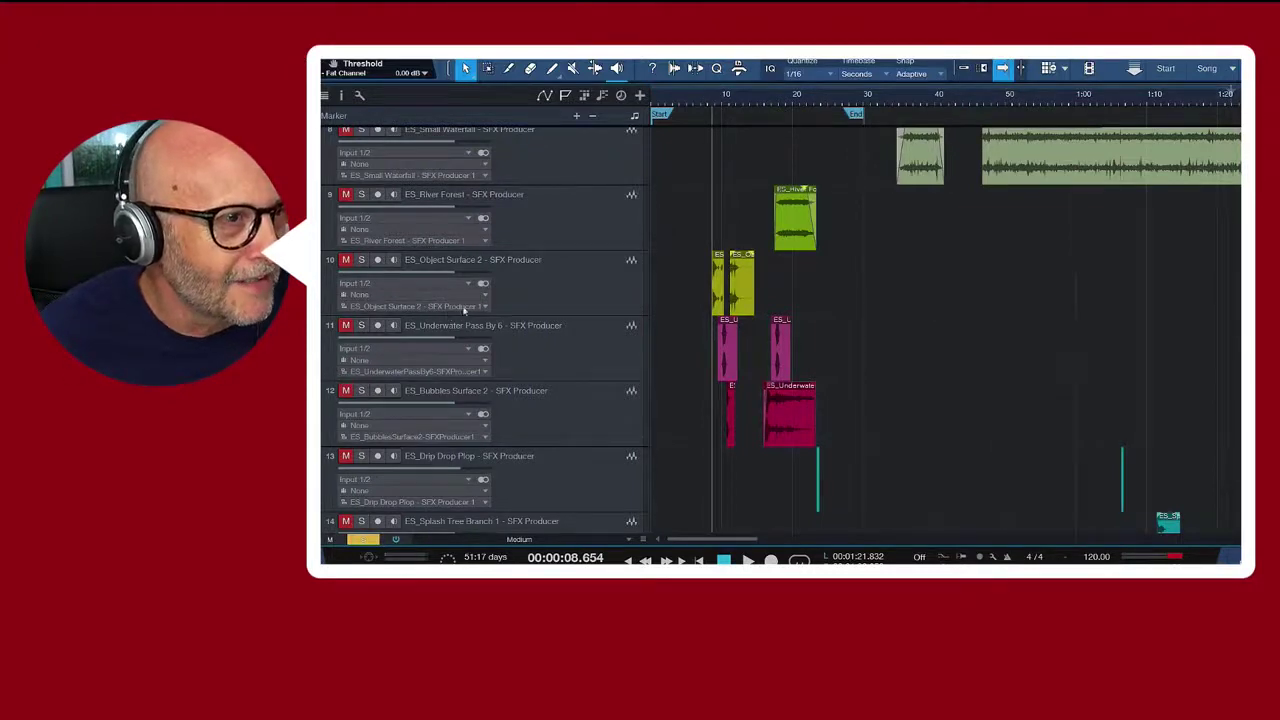
# Turn off the remaining solo, mute the ES_Highland Hymn - Bonnie Grace track, and play all the sound effects together from the cursor.
pyautogui.scroll(4, 464, 311)
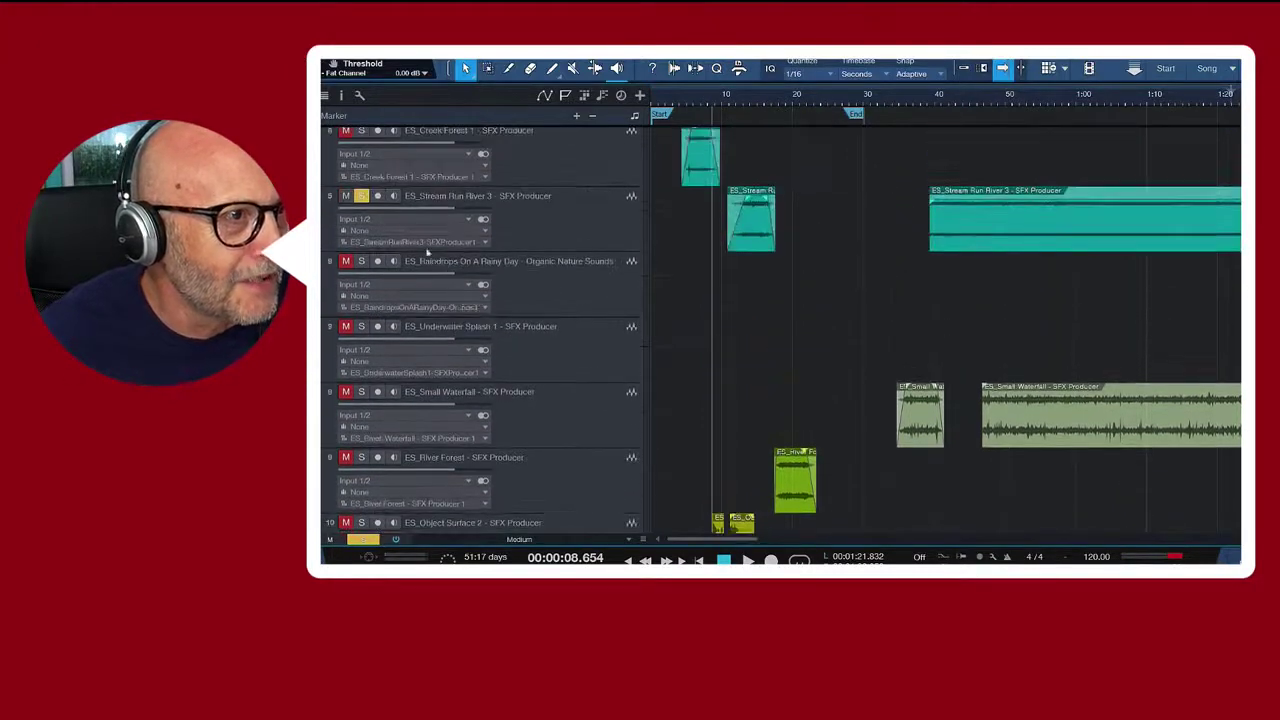
pyautogui.scroll(3, 360, 198)
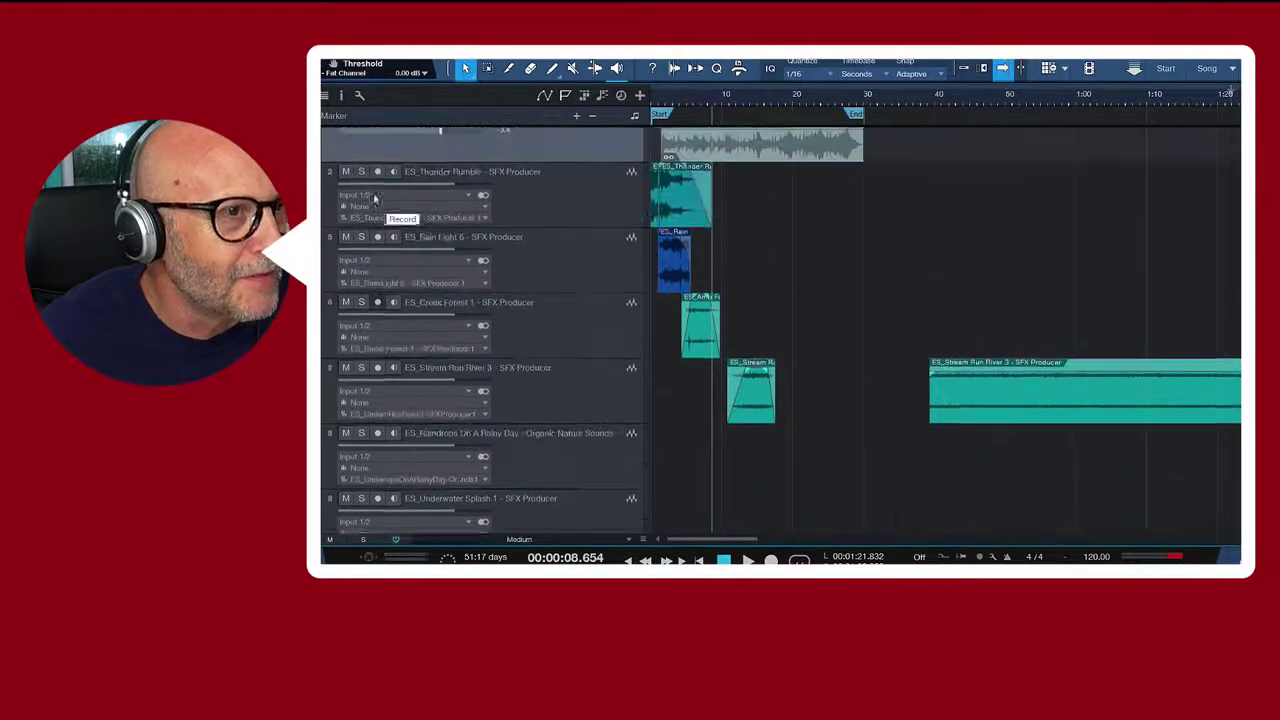
pyautogui.click(345, 134)
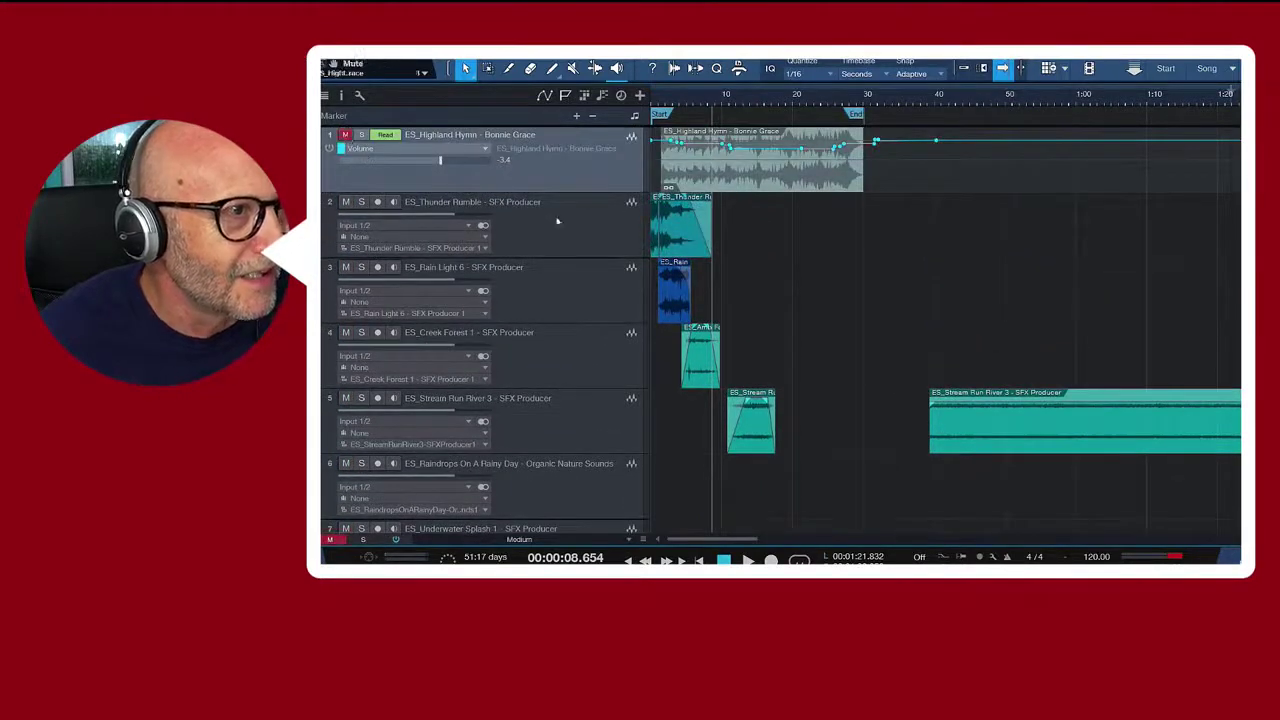
pyautogui.scroll(-1, 520, 246)
pyautogui.scroll(-6, 520, 246)
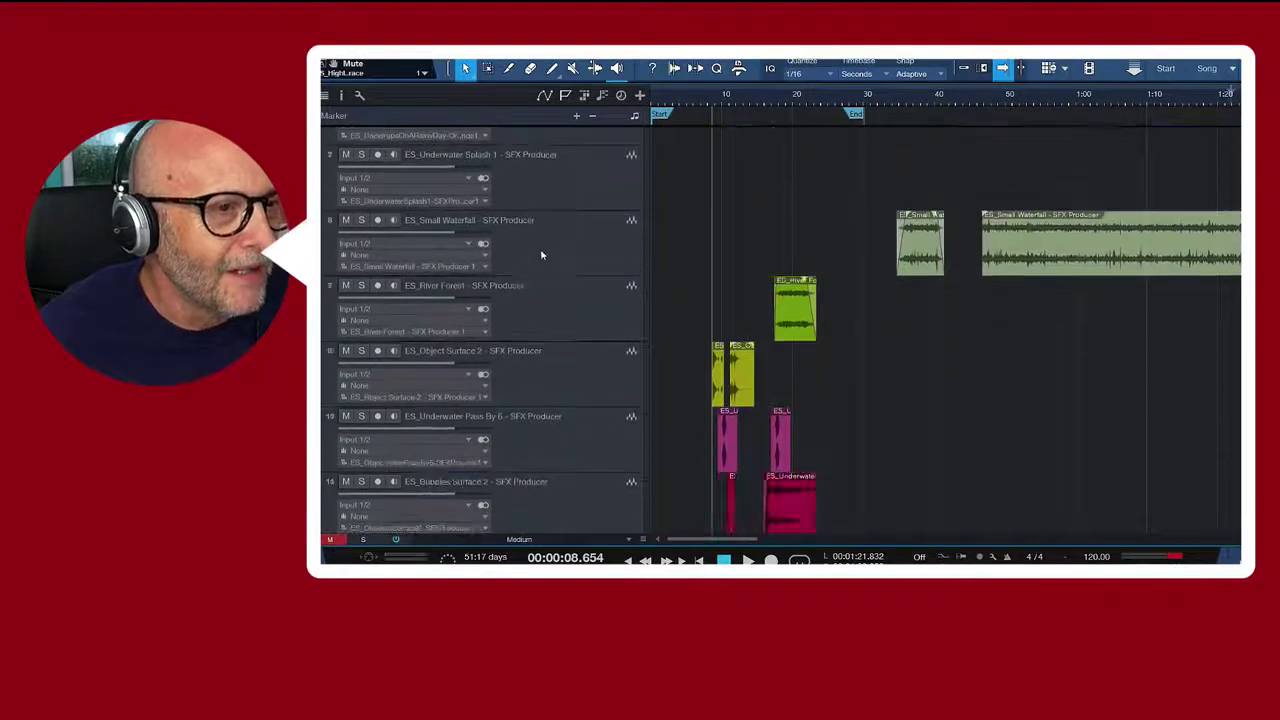
pyautogui.scroll(-1, 541, 256)
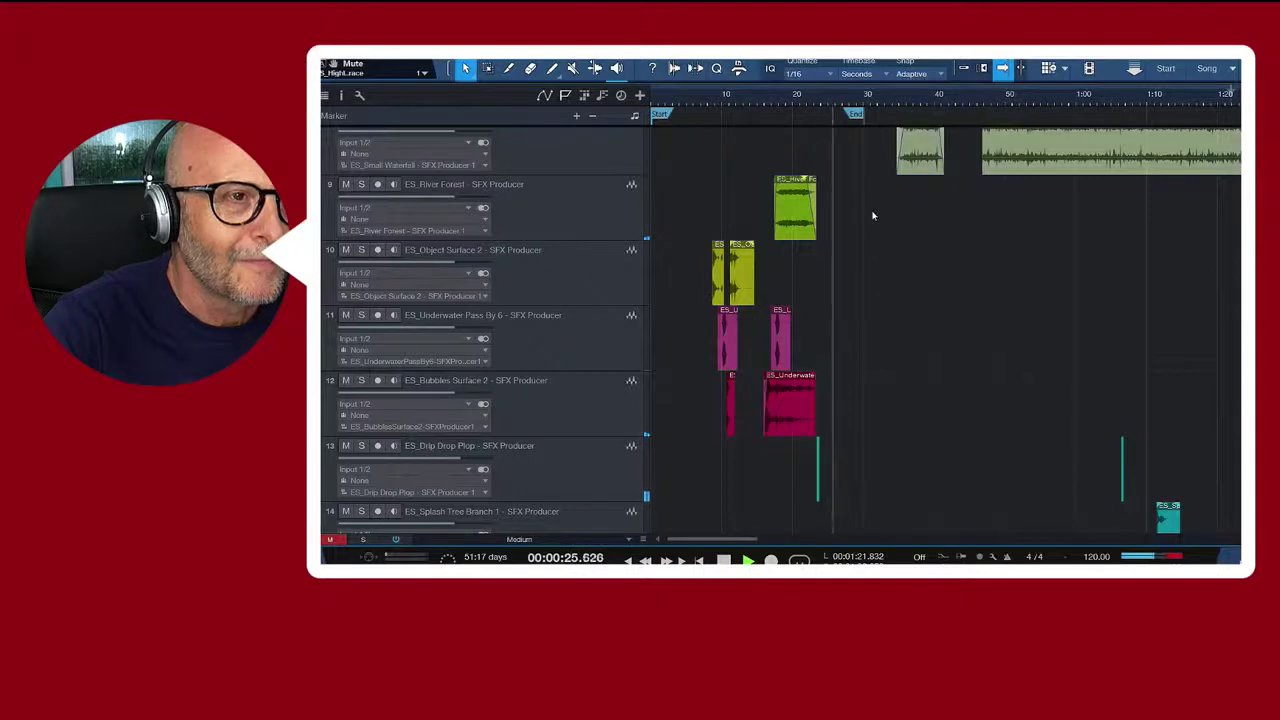
pyautogui.press('space')
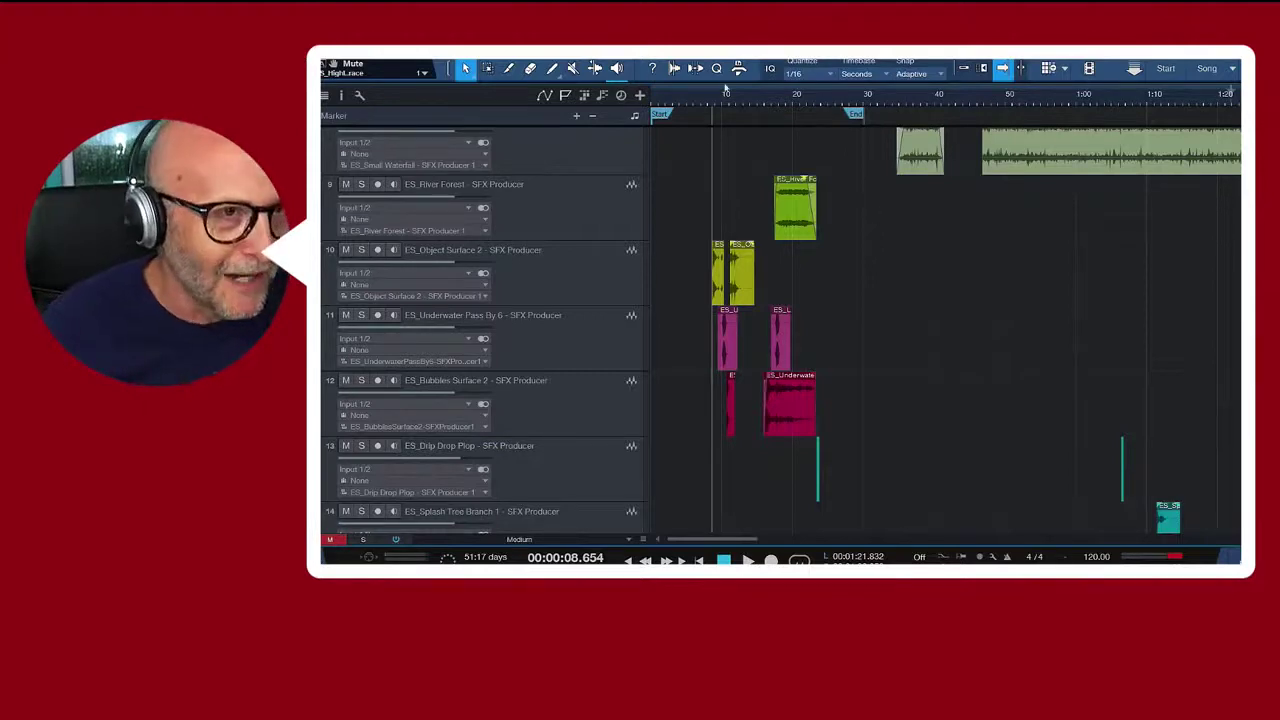
# Examine the sound effect tracks down to ES_Plastic Bottle 4 and return to the first track.
pyautogui.scroll(8, 878, 262)
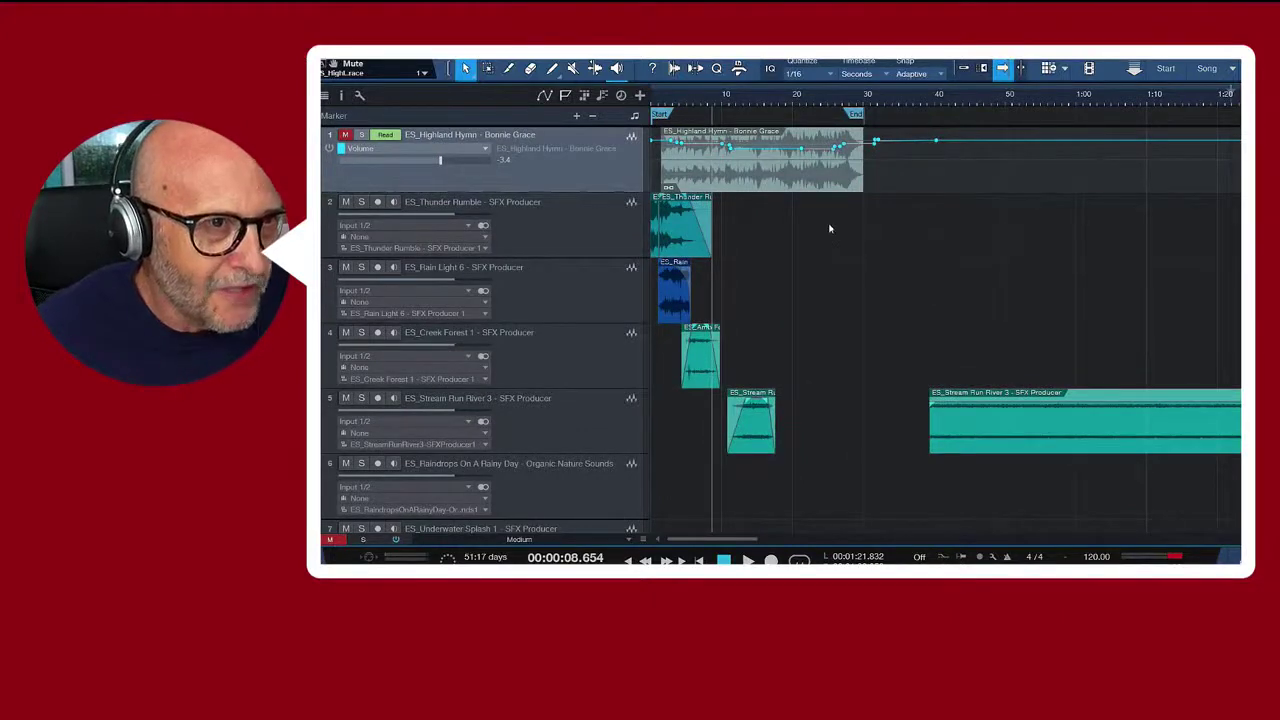
pyautogui.scroll(-1, 828, 225)
pyautogui.scroll(1, 822, 171)
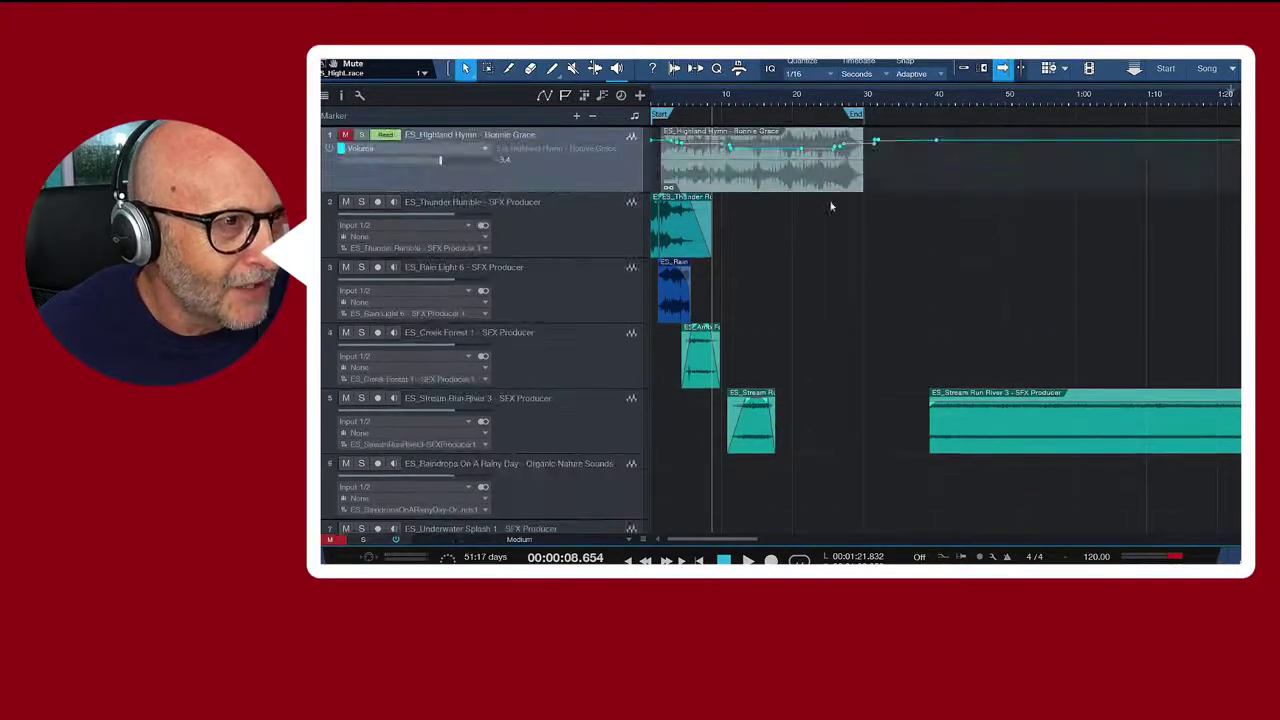
pyautogui.scroll(-8, 605, 294)
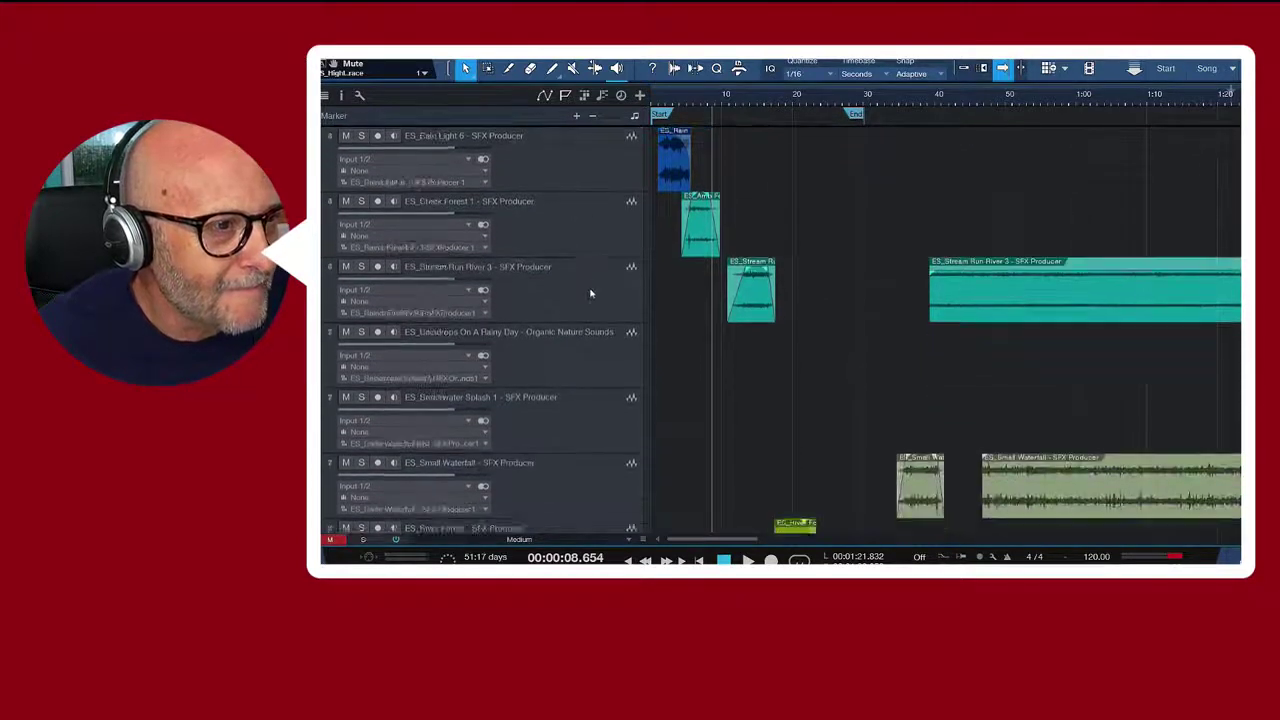
pyautogui.scroll(-6, 601, 292)
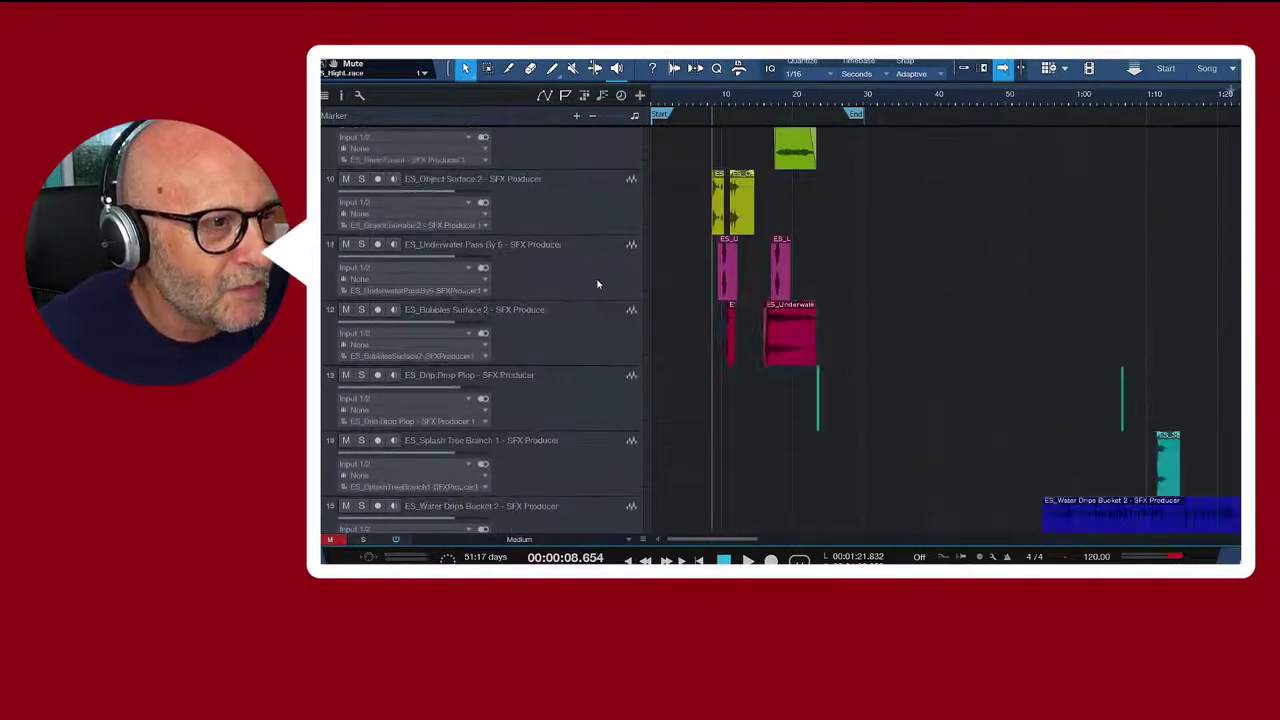
pyautogui.scroll(-4, 560, 254)
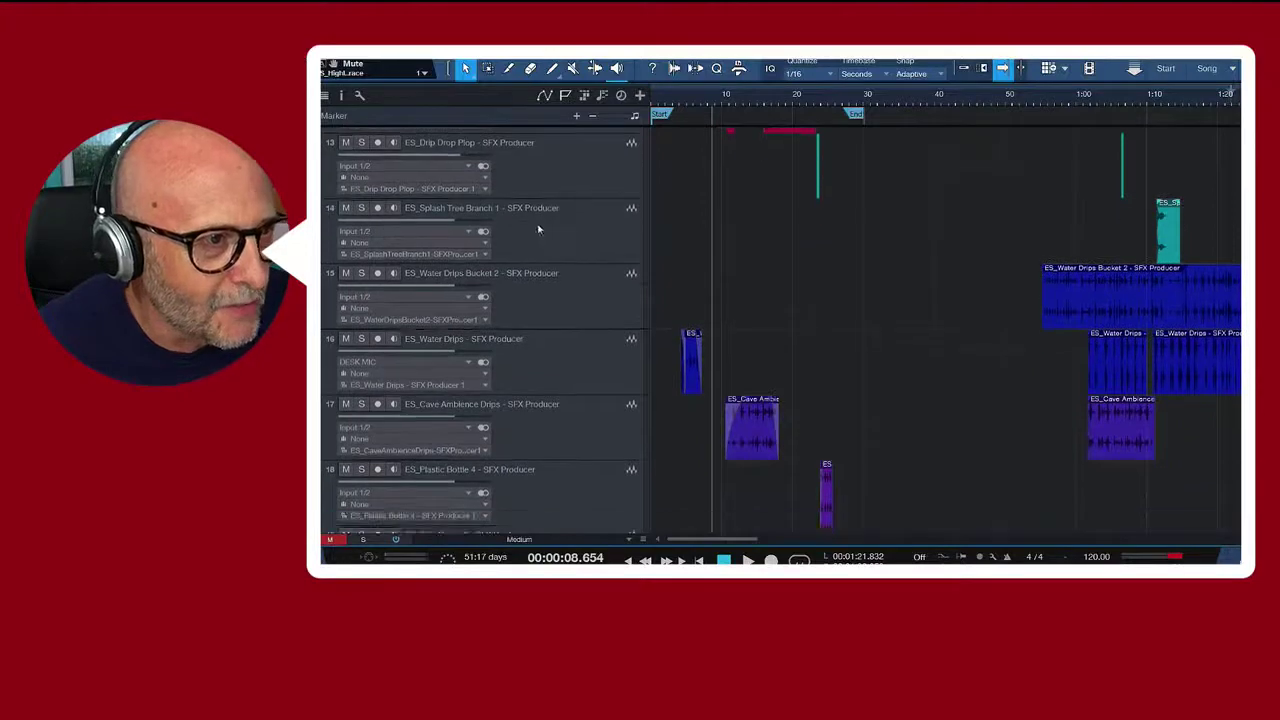
pyautogui.scroll(6, 580, 322)
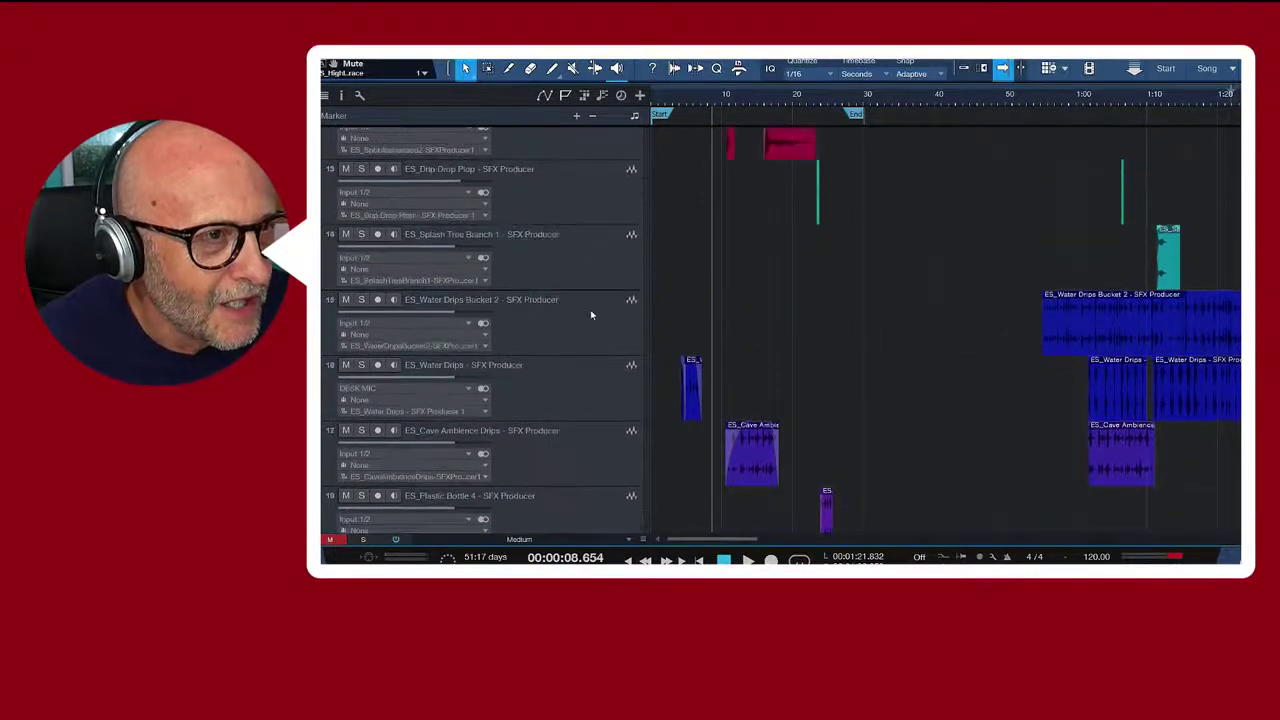
pyautogui.scroll(6, 592, 315)
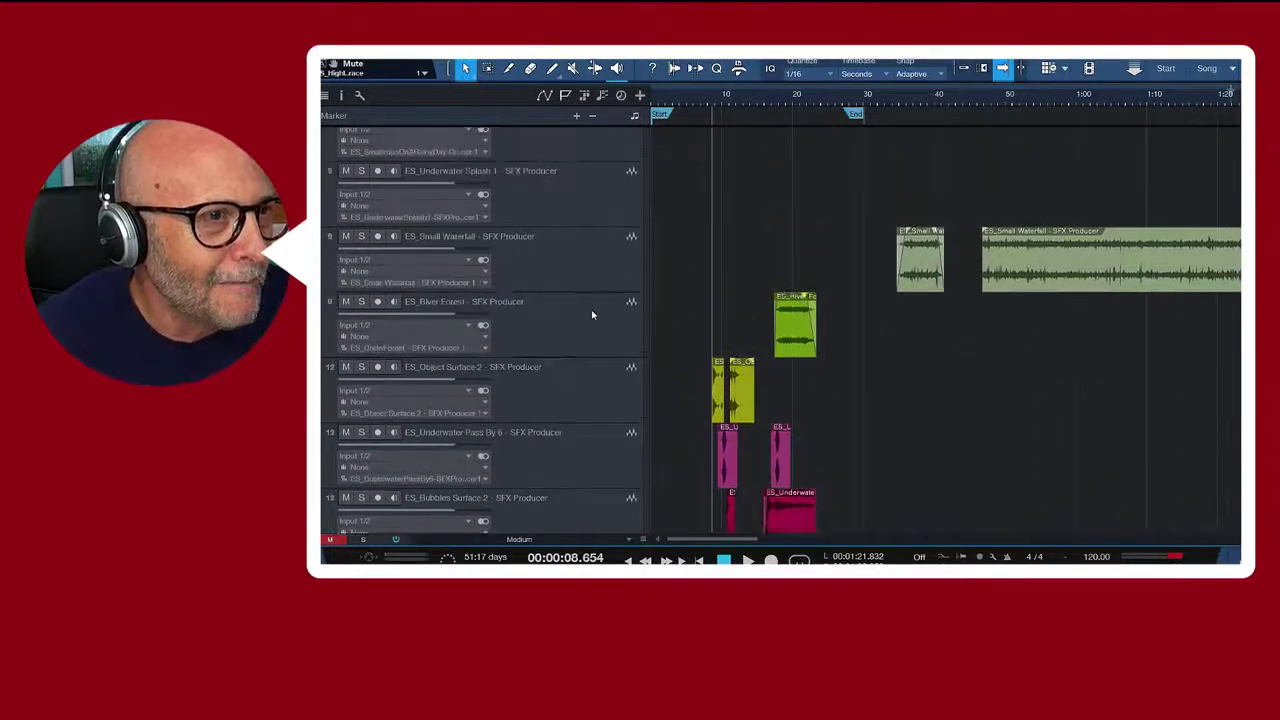
pyautogui.scroll(1, 592, 315)
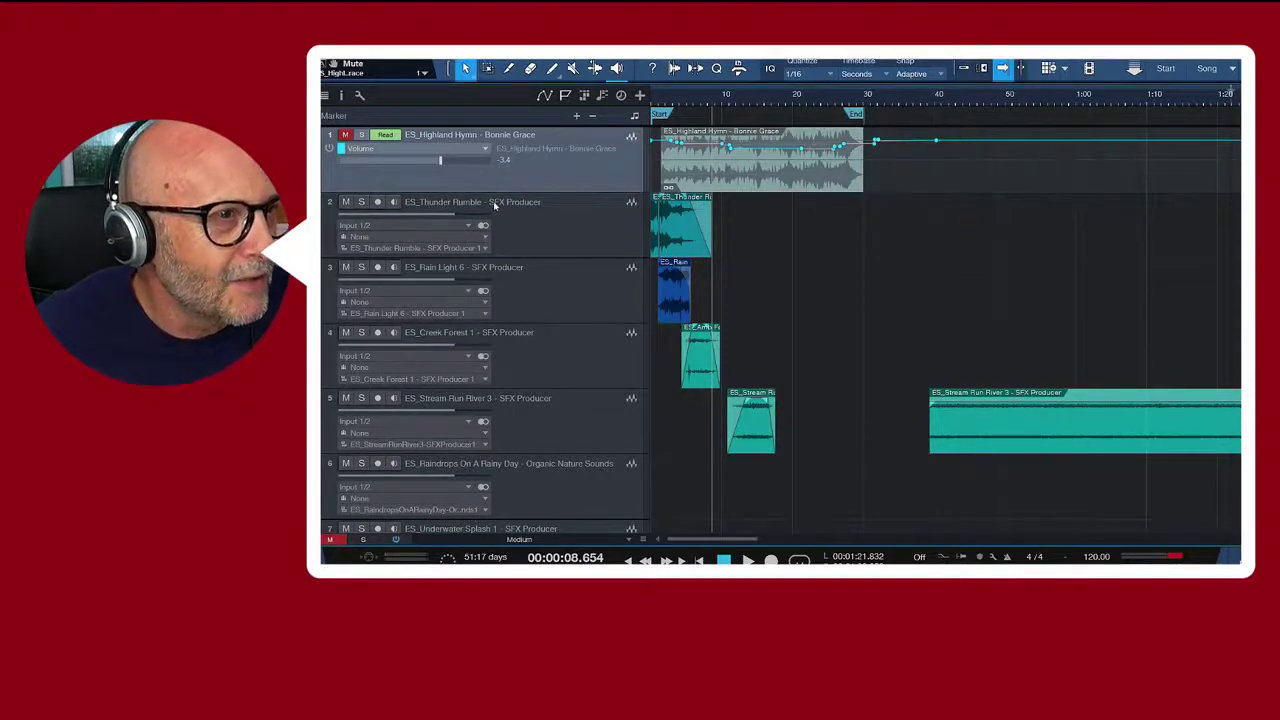
# Place the playback cursor at about 20 seconds, unmute the ES_Highland Hymn track, and solo the ES_Thunder Rumble track.
pyautogui.click(795, 102)
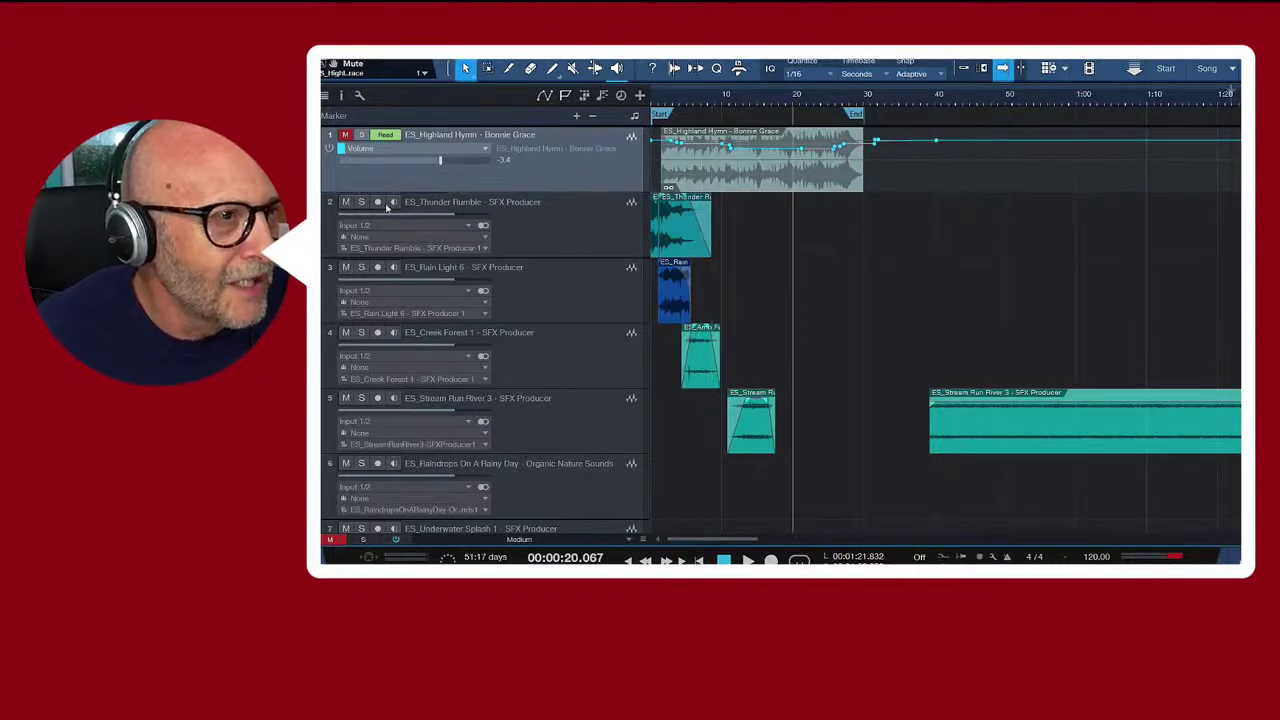
pyautogui.click(345, 134)
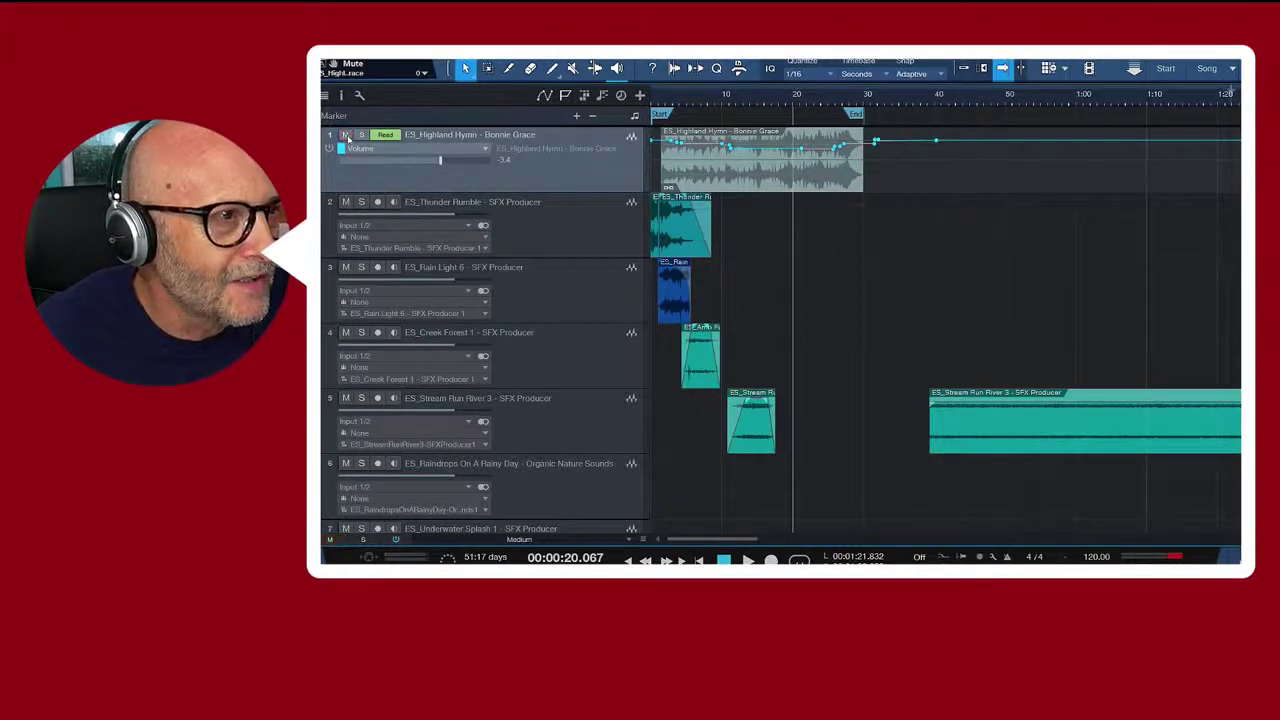
pyautogui.click(361, 202)
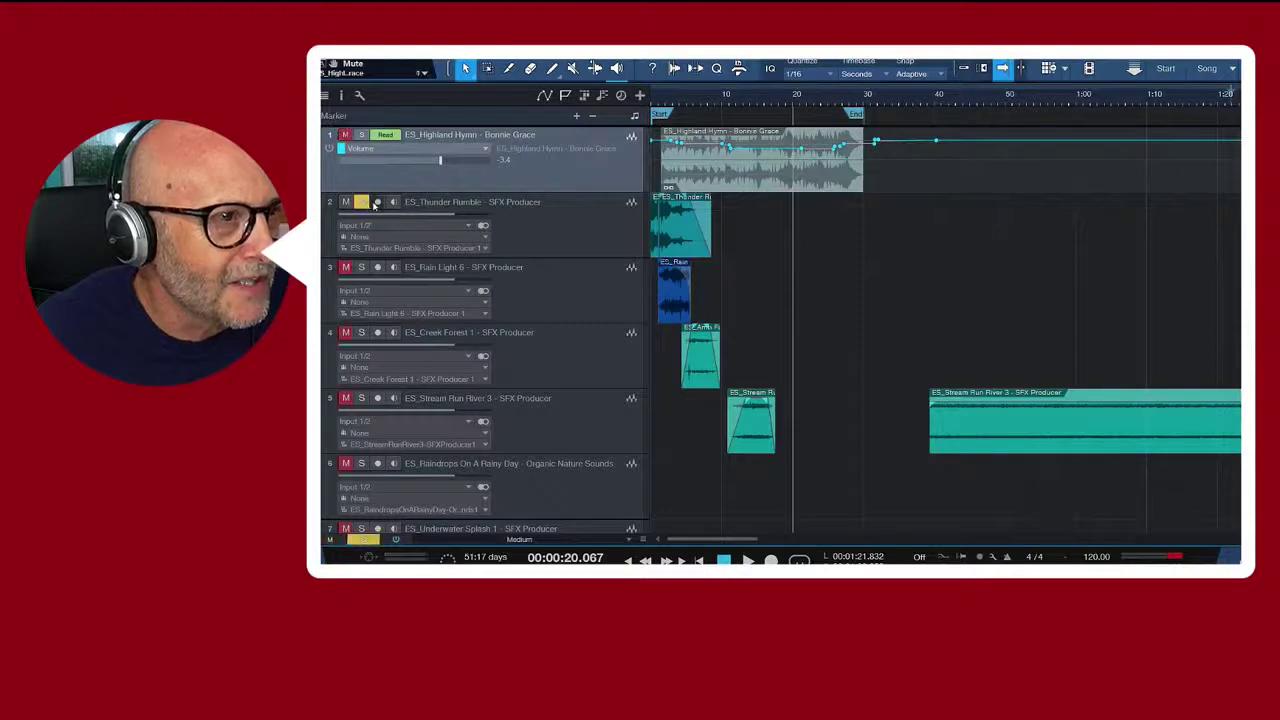
# Arm the ES_Thunder Rumble track with DESK MIC as its input and record a clip of about 24 seconds from the cursor.
pyautogui.click(377, 202)
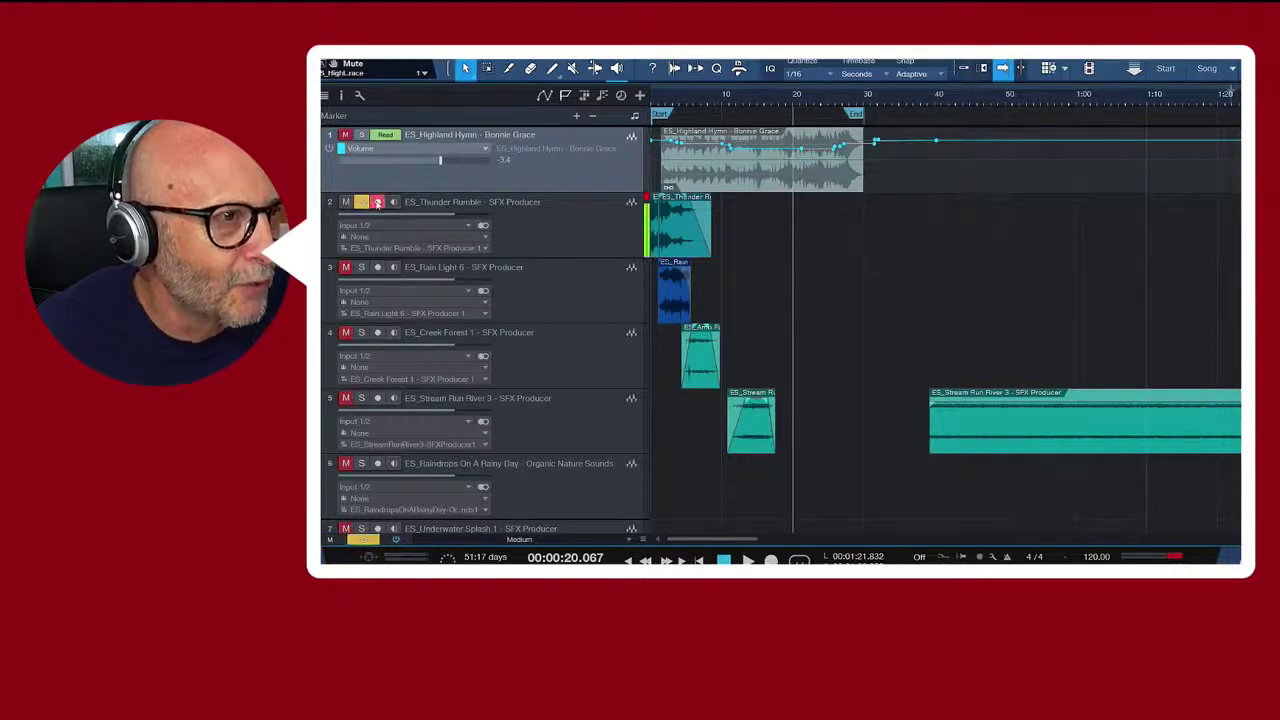
pyautogui.click(468, 228)
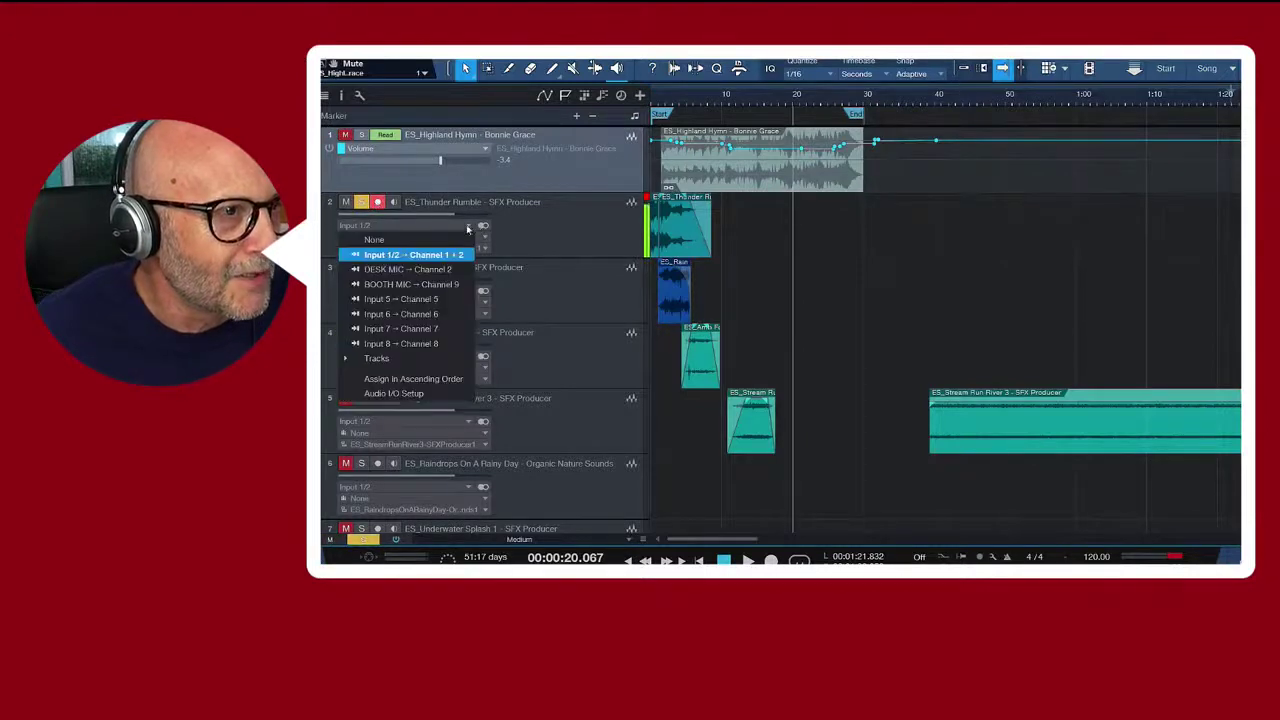
pyautogui.click(415, 269)
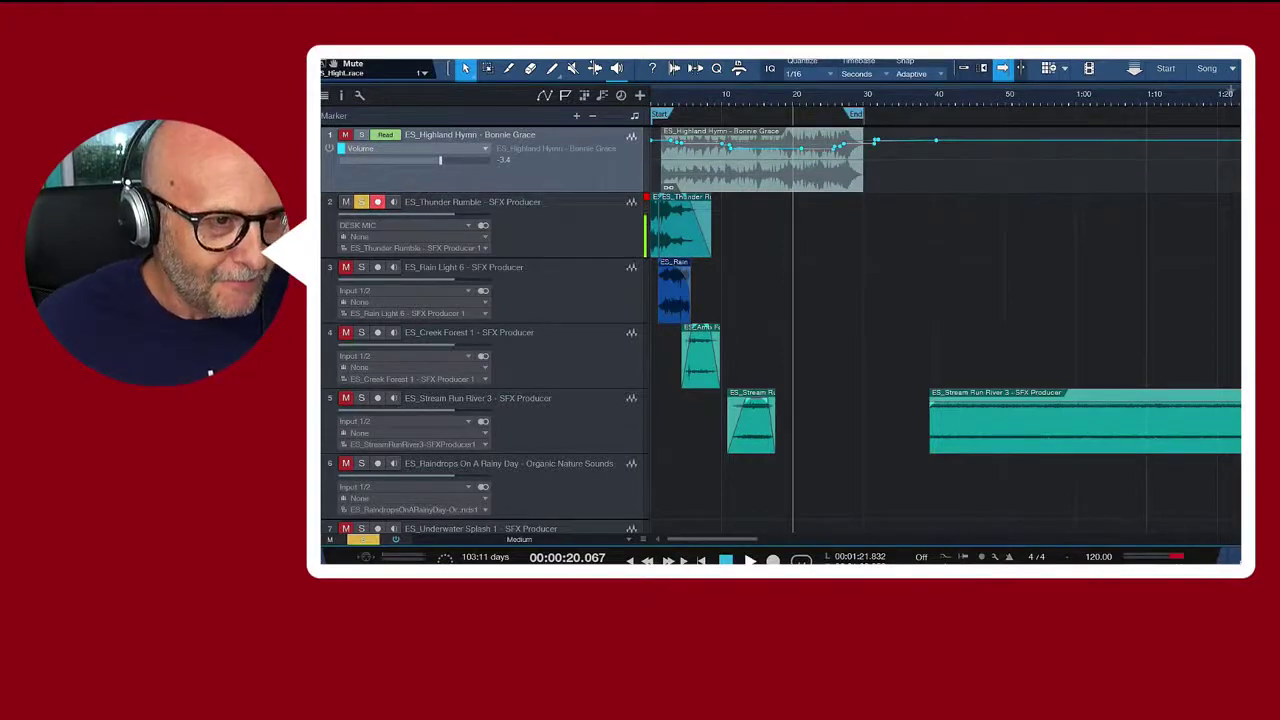
pyautogui.click(773, 560)
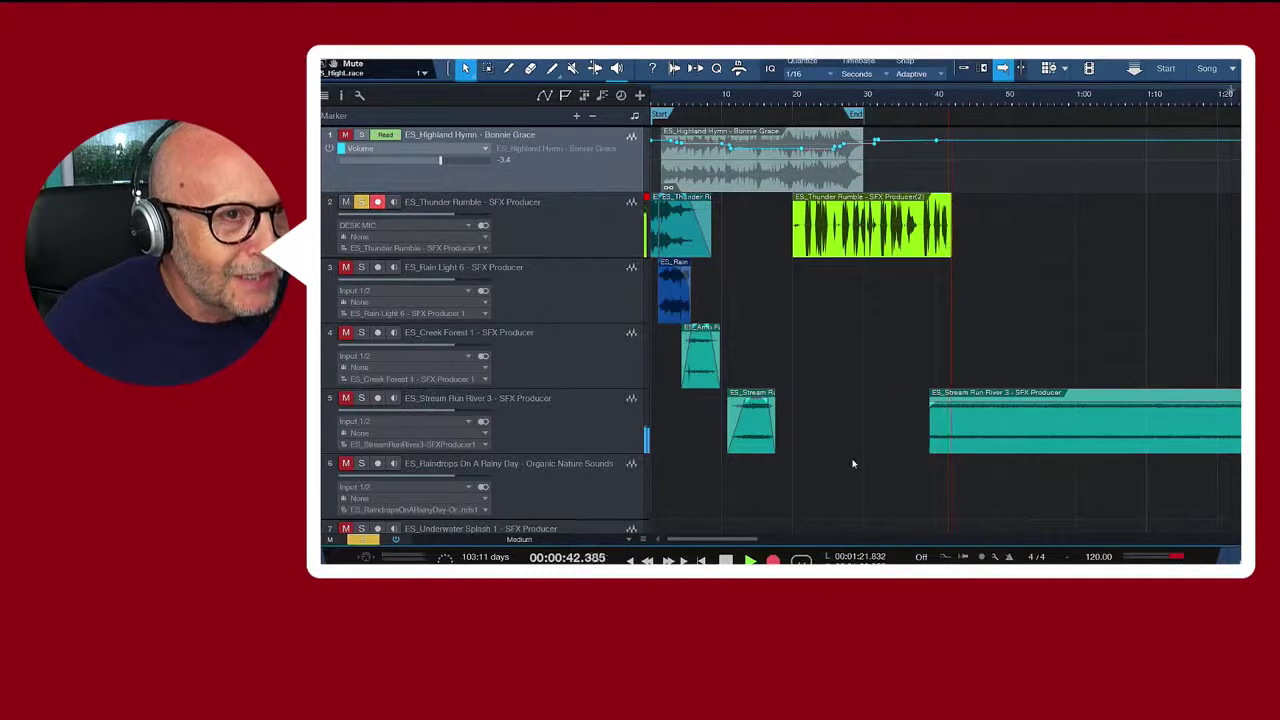
pyautogui.press('space')
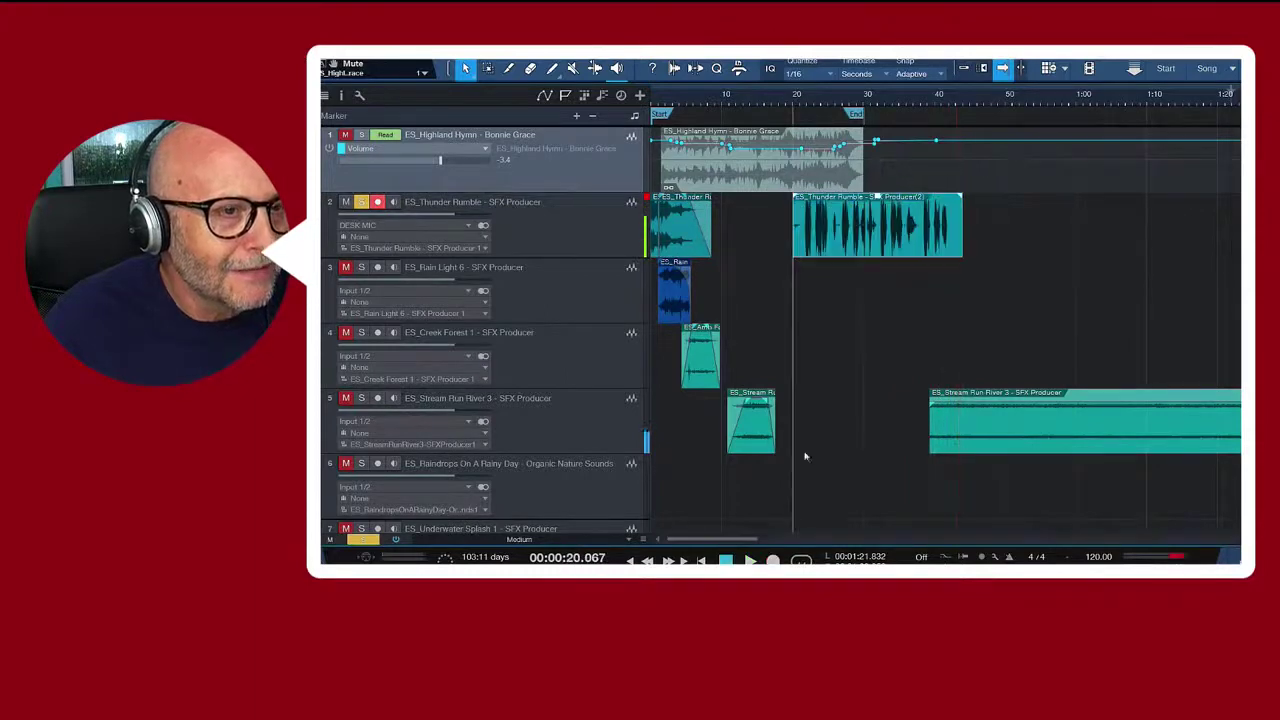
# Split the recorded ES_Thunder Rumble clip at about 38 seconds and erase the part before the split.
pyautogui.click(507, 70)
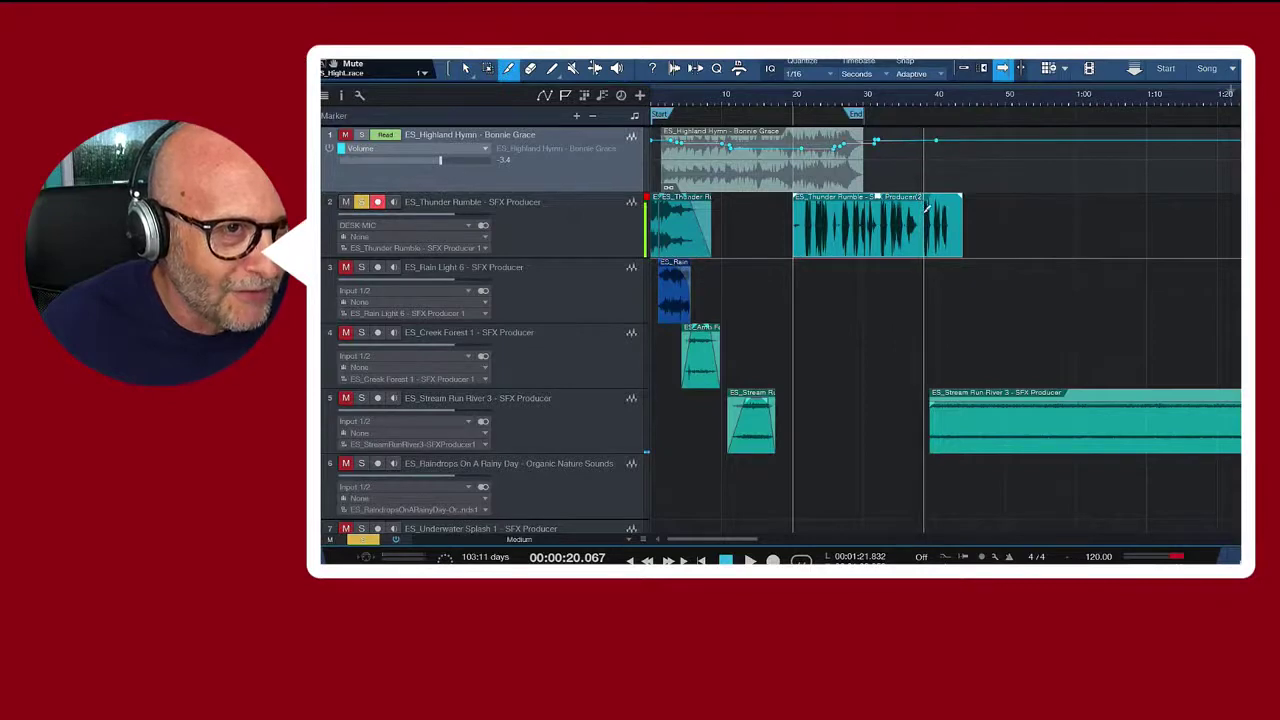
pyautogui.click(925, 208)
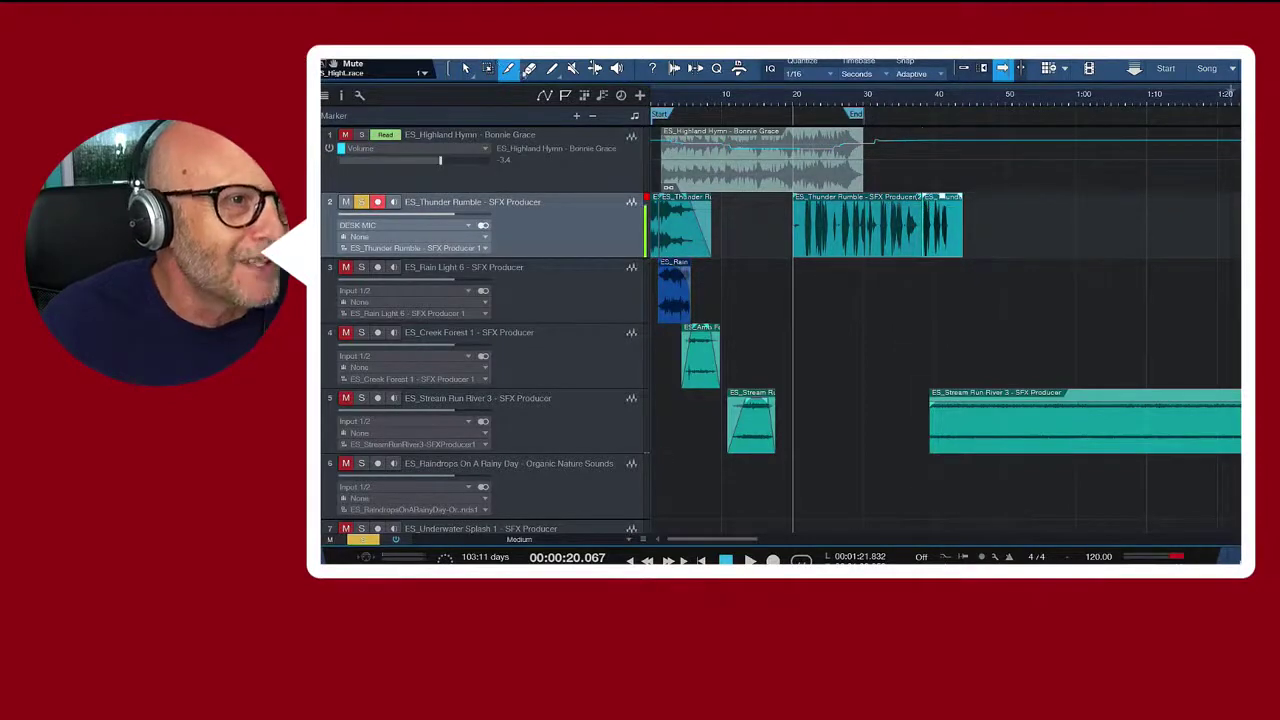
pyautogui.click(530, 69)
pyautogui.click(891, 224)
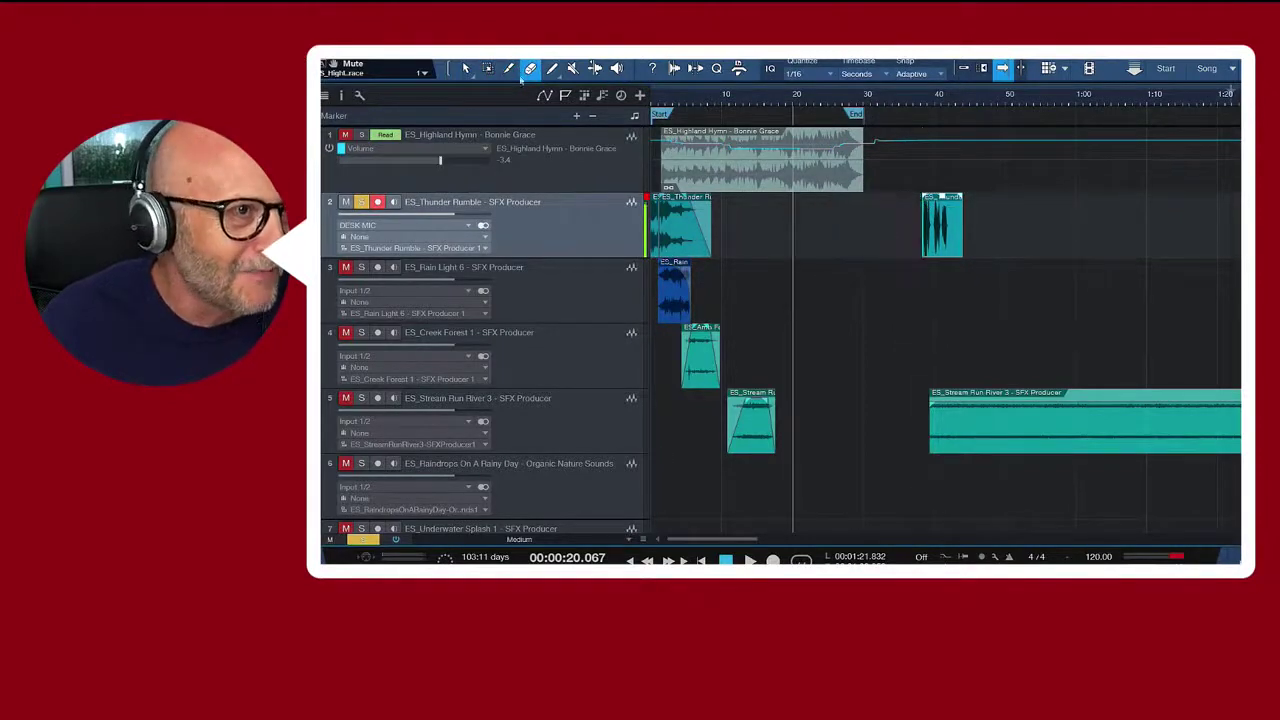
# Play the remaining recorded clip from about 39 seconds to hear where the speech ends.
pyautogui.click(930, 101)
pyautogui.scroll(5, 930, 101)
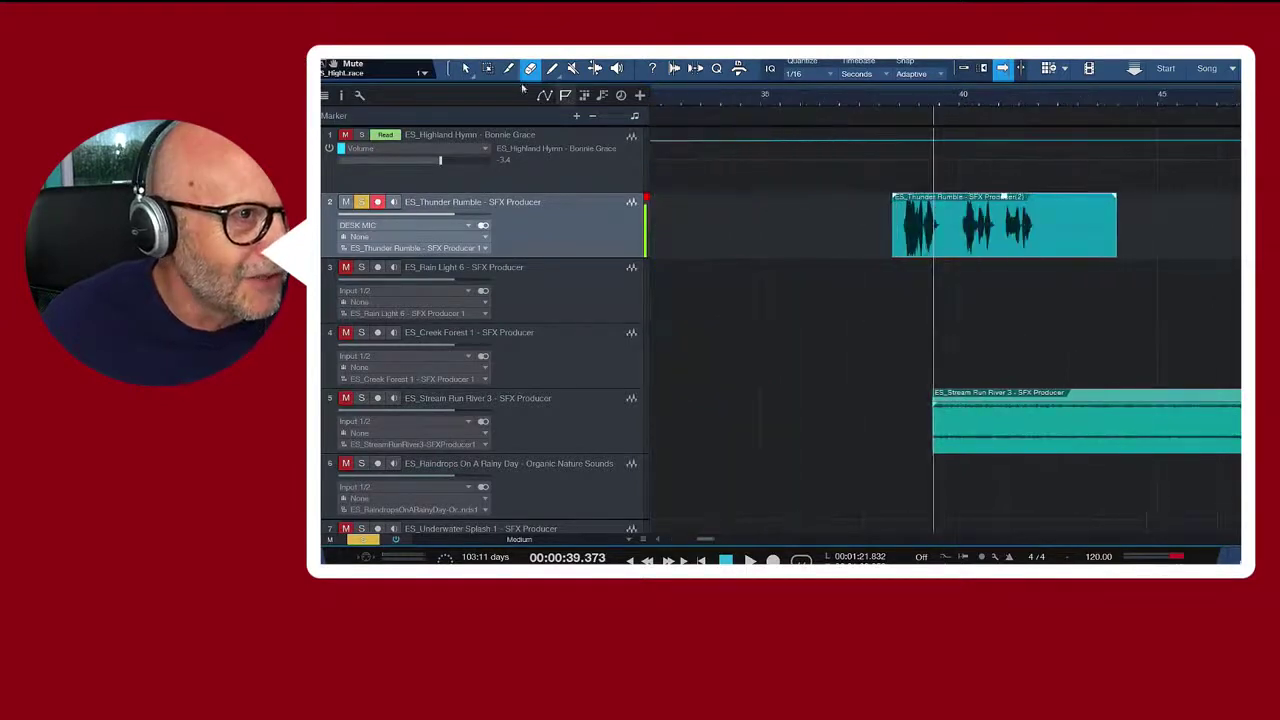
pyautogui.press('space')
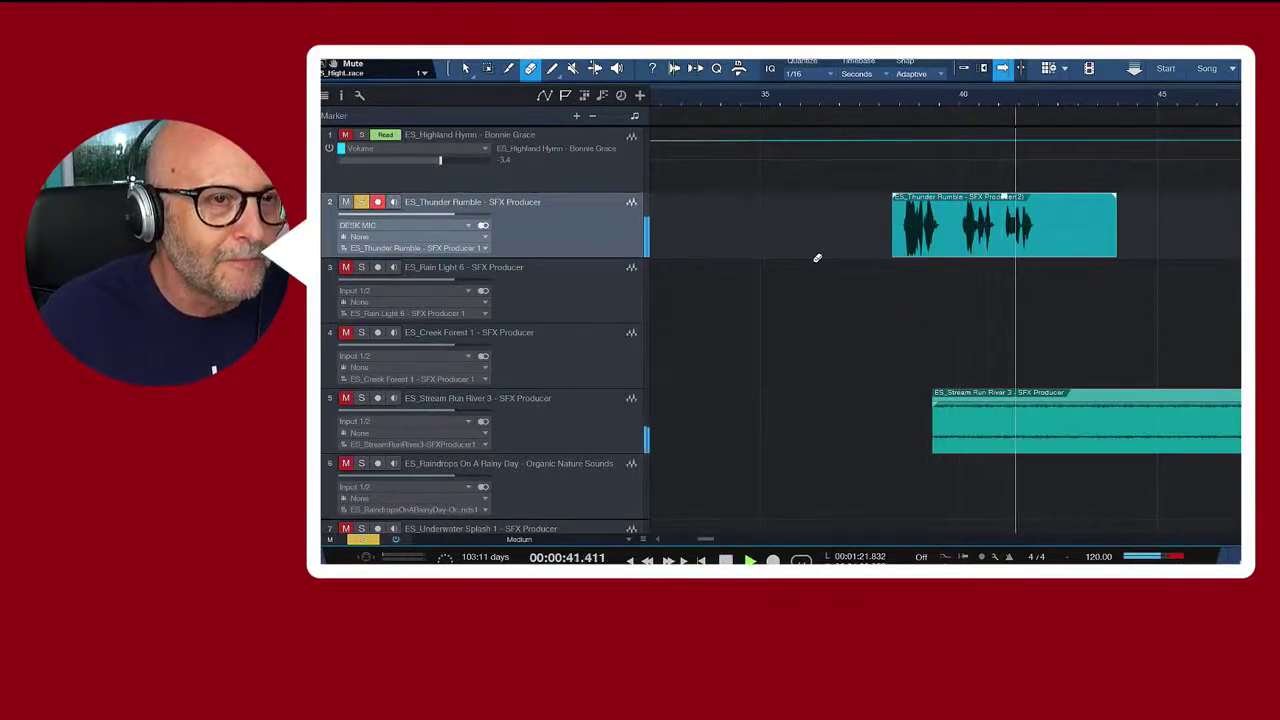
pyautogui.press('space')
# Split the recorded clip right after its last waveform burst, at about 42 seconds, and erase the silent tail.
pyautogui.click(508, 68)
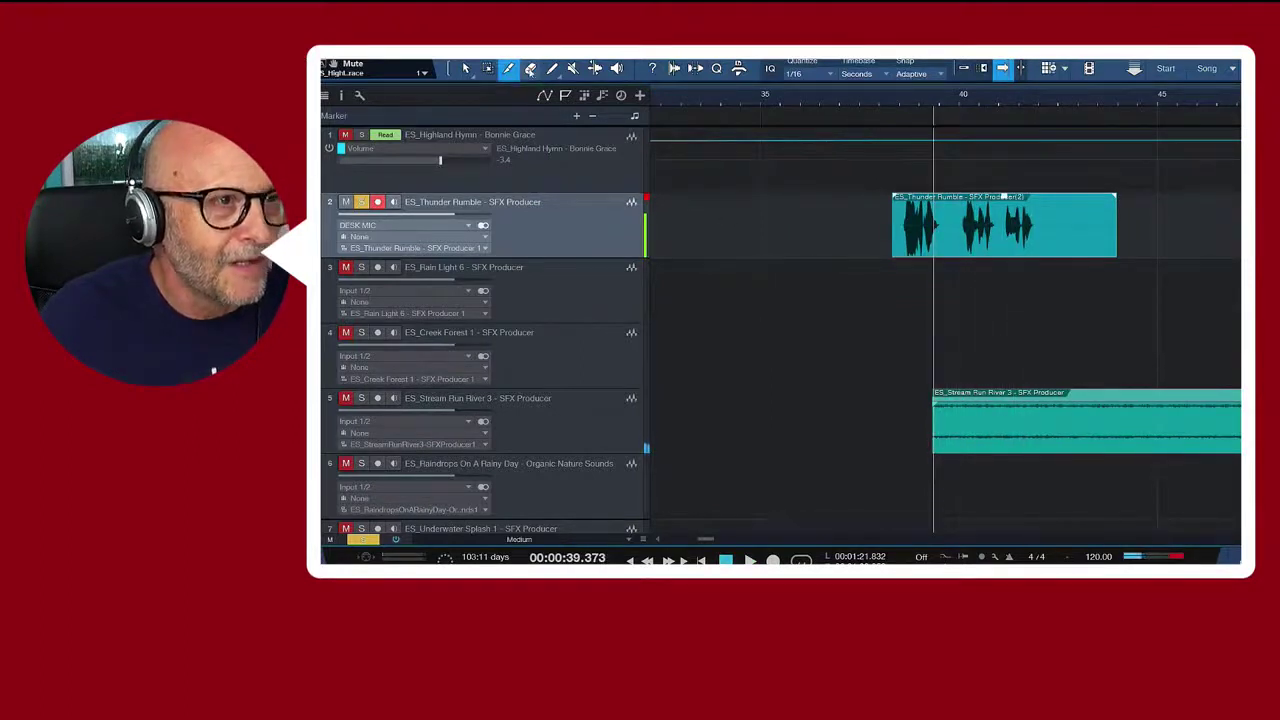
pyautogui.click(1038, 198)
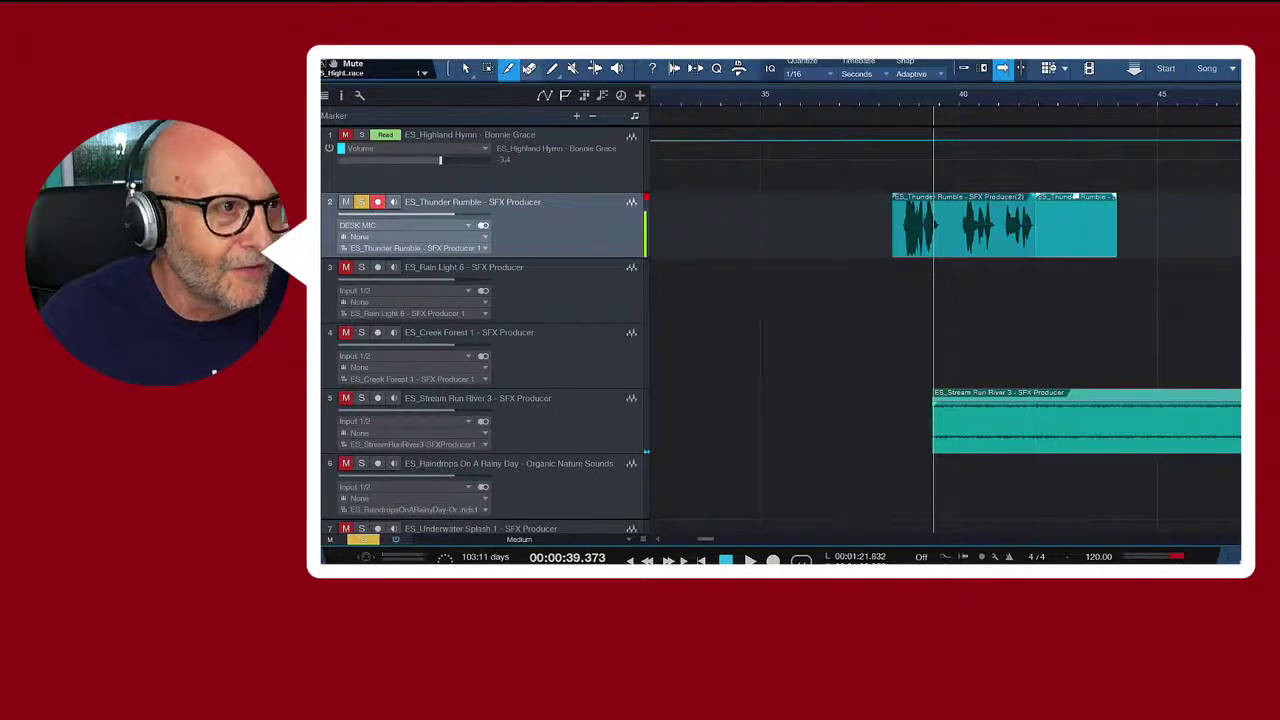
pyautogui.press('4')
pyautogui.click(1060, 209)
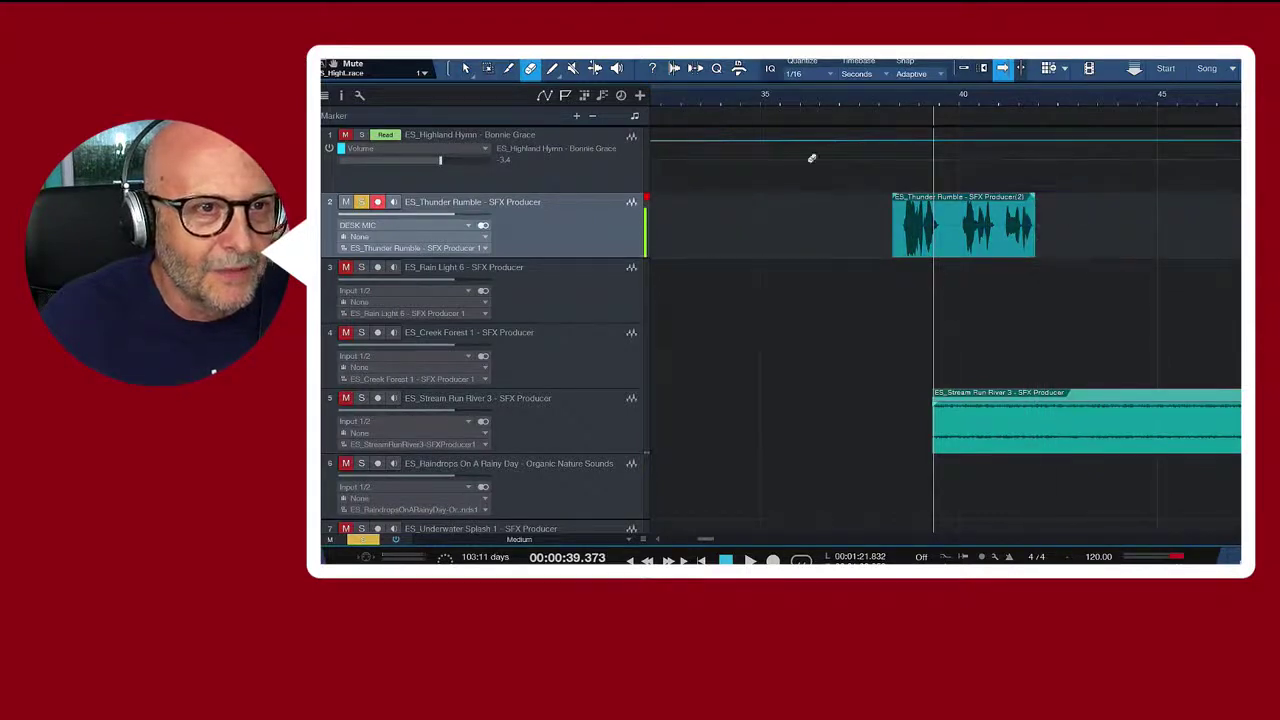
# Move the trimmed voice clip earlier to start at about 25 seconds, beneath the end of the music clip.
pyautogui.scroll(-5, 804, 103)
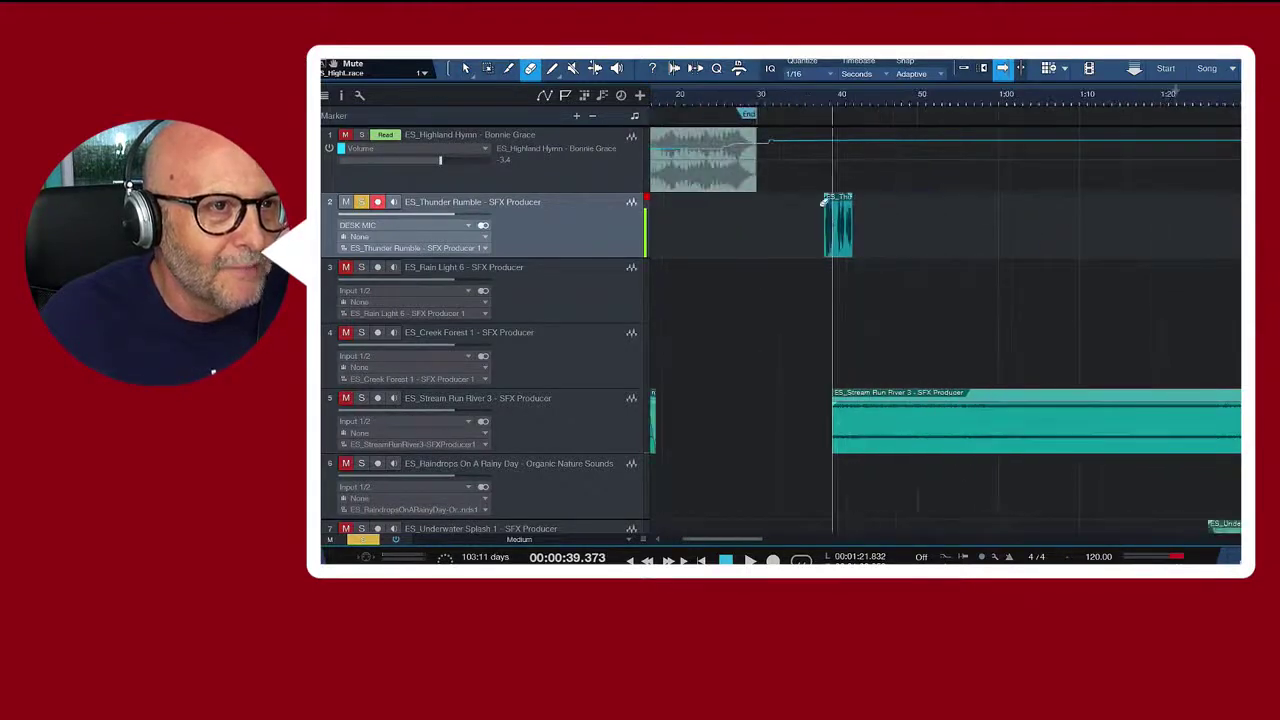
pyautogui.click(466, 68)
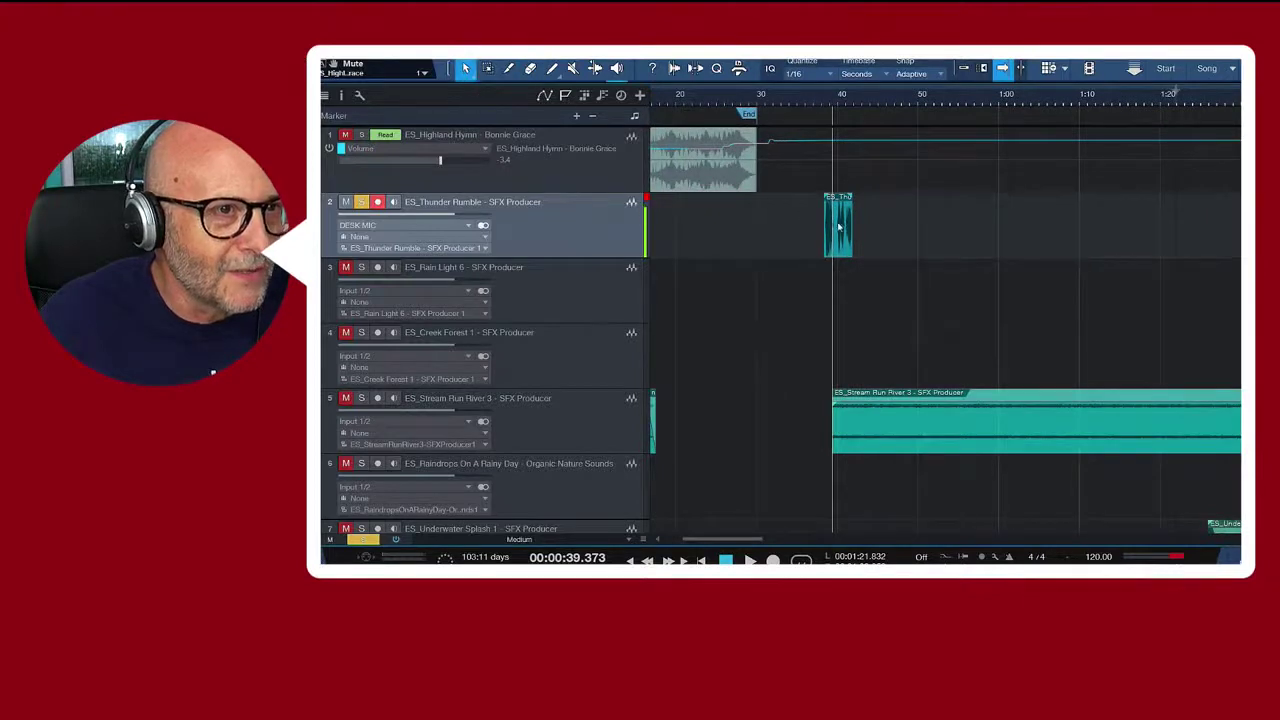
pyautogui.moveTo(839, 227); pyautogui.dragTo(734, 231)
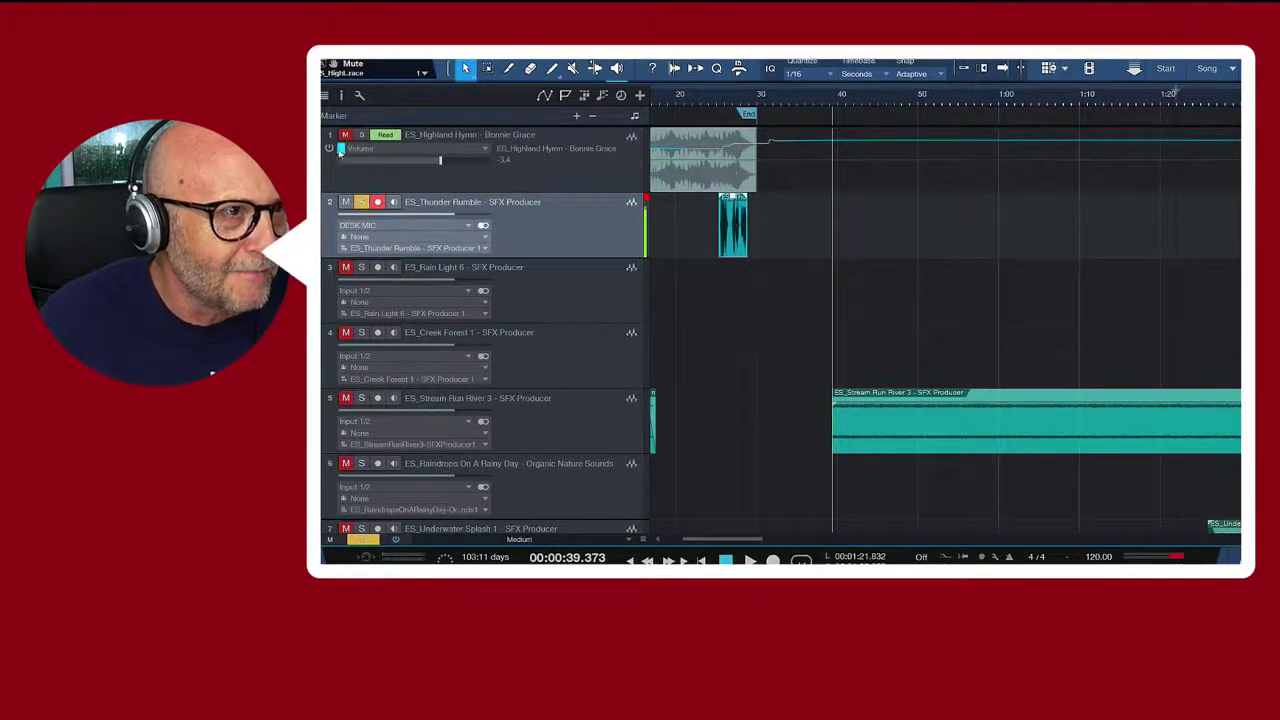
# Solo the ES_Highland Hymn track as well, disarm ES_Thunder Rumble, and play both from about 25 seconds.
pyautogui.click(361, 135)
pyautogui.click(376, 203)
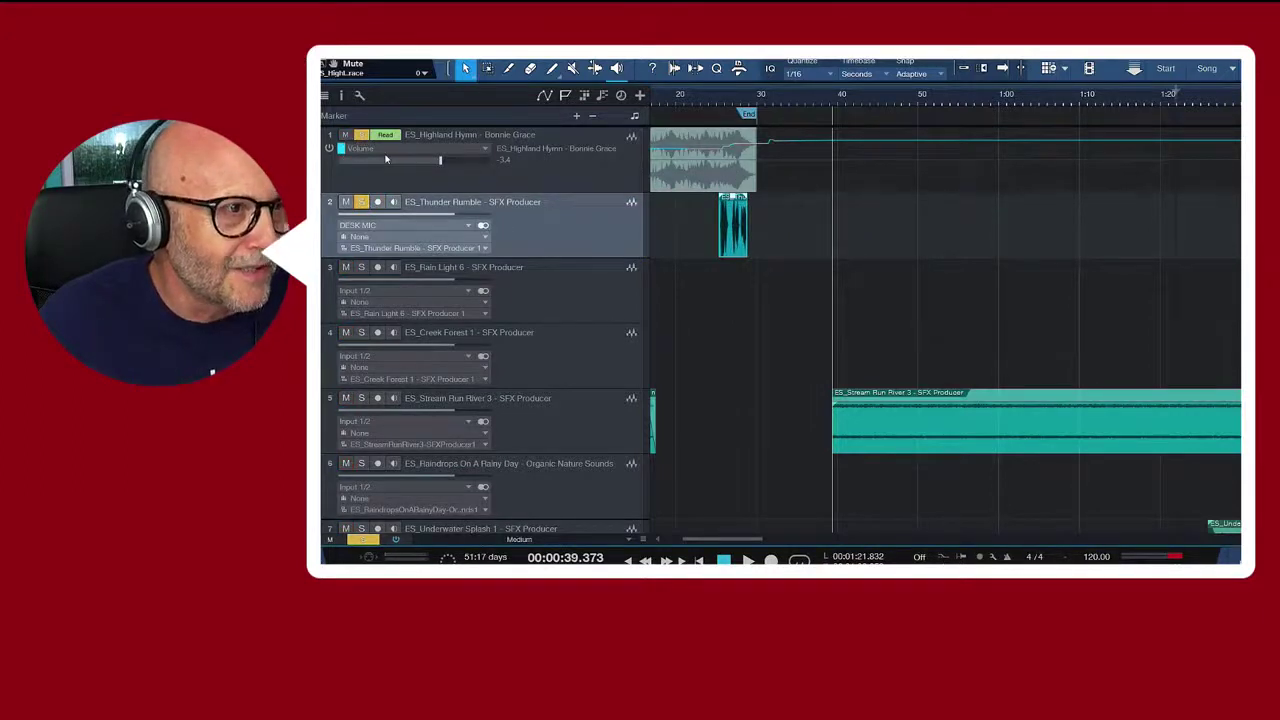
pyautogui.click(718, 100)
pyautogui.press('space')
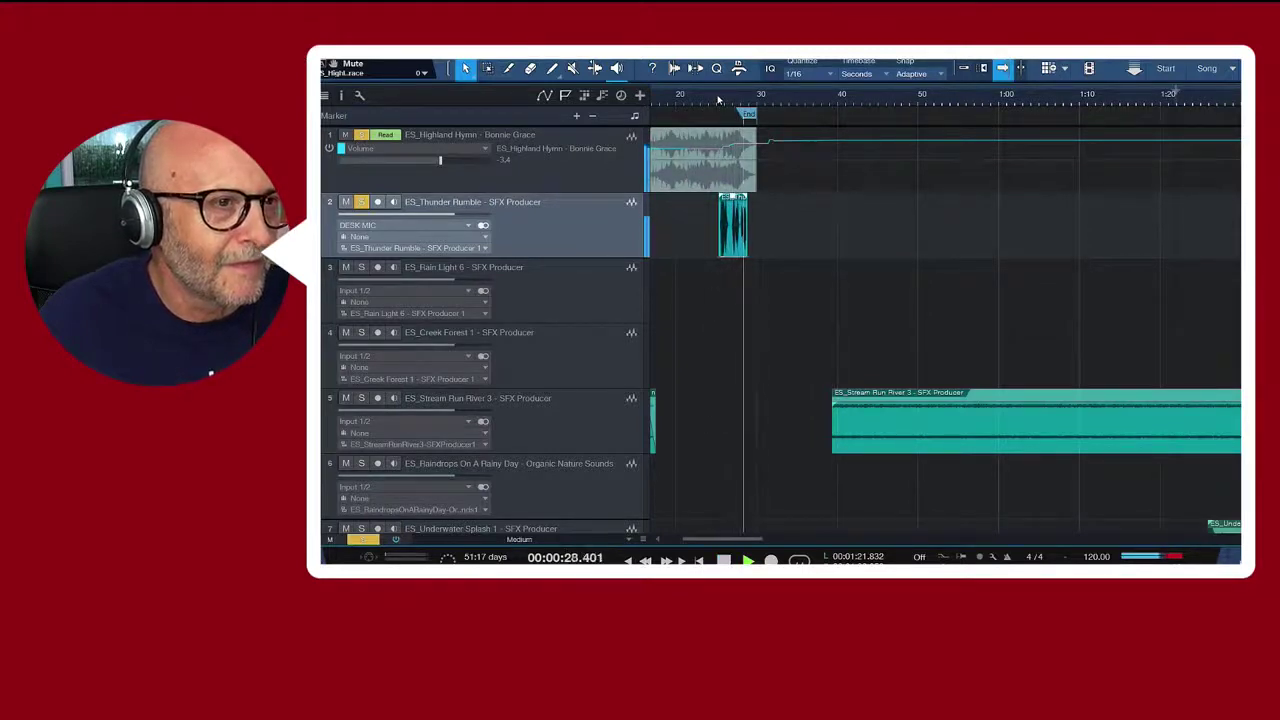
pyautogui.press('space')
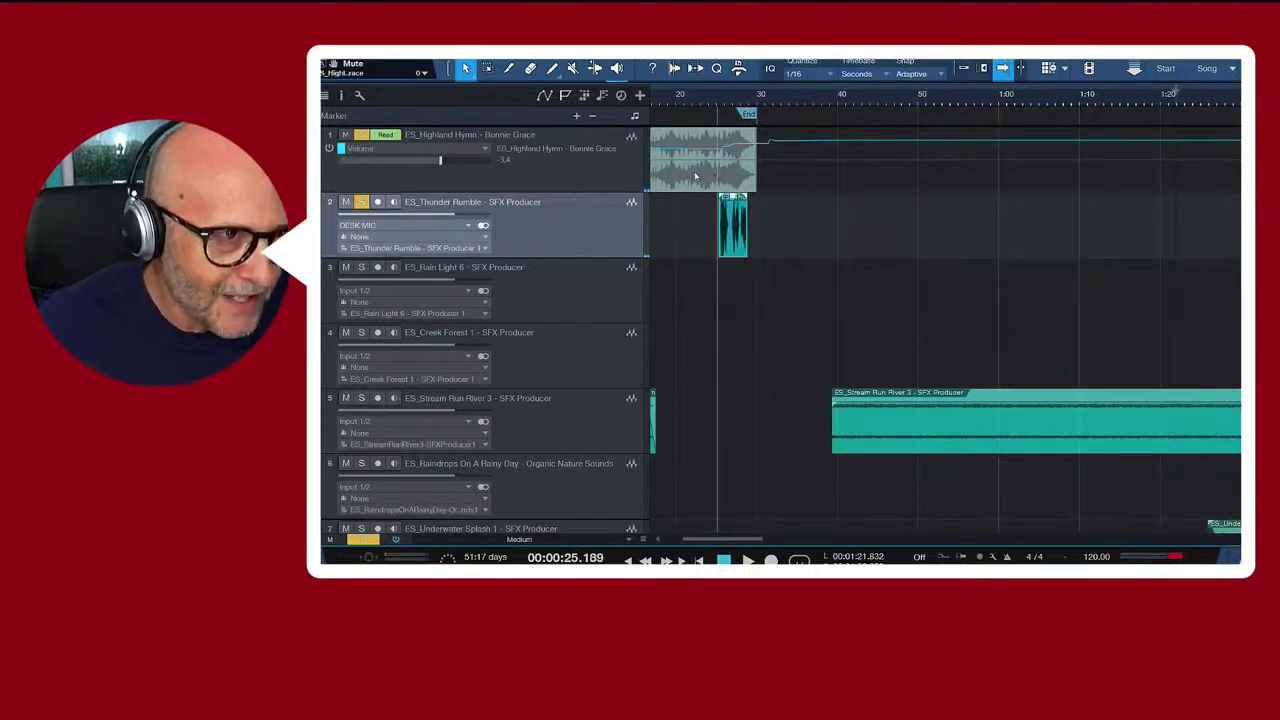
# Show the mixer at a larger height and open the Compressor insert on the ES_Highland Hymn channel.
pyautogui.click(568, 176)
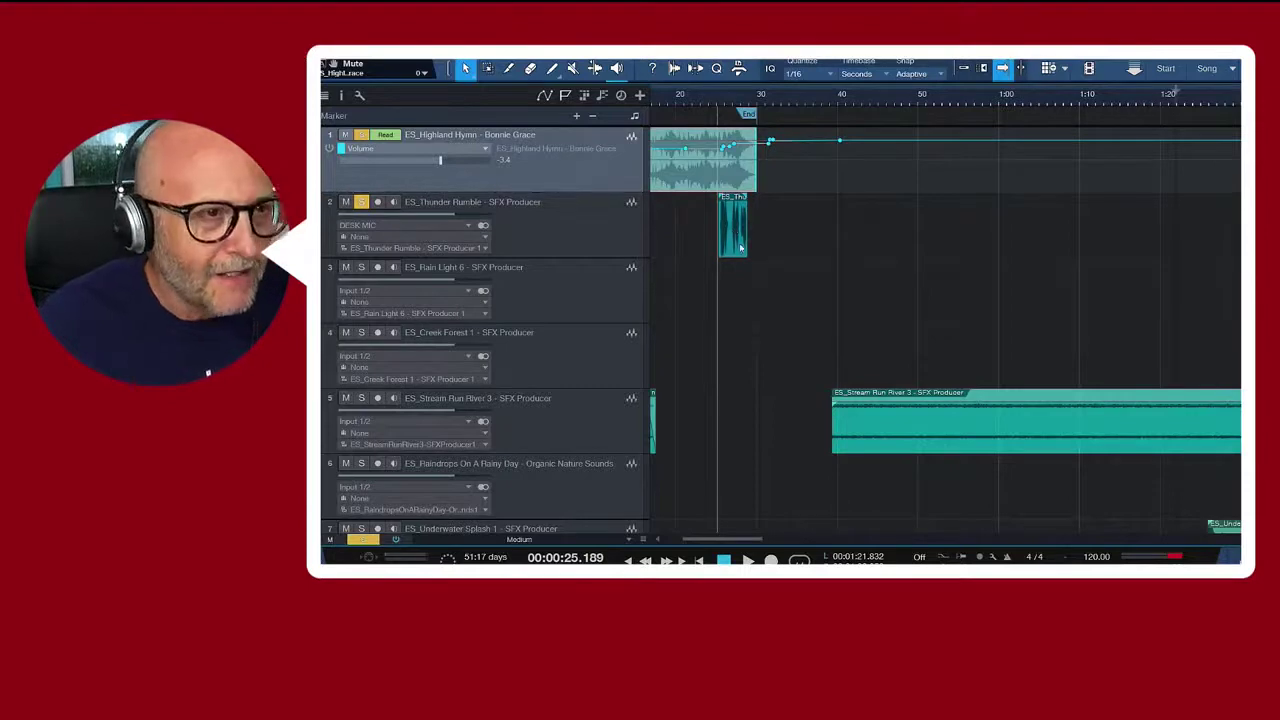
pyautogui.press('F3')
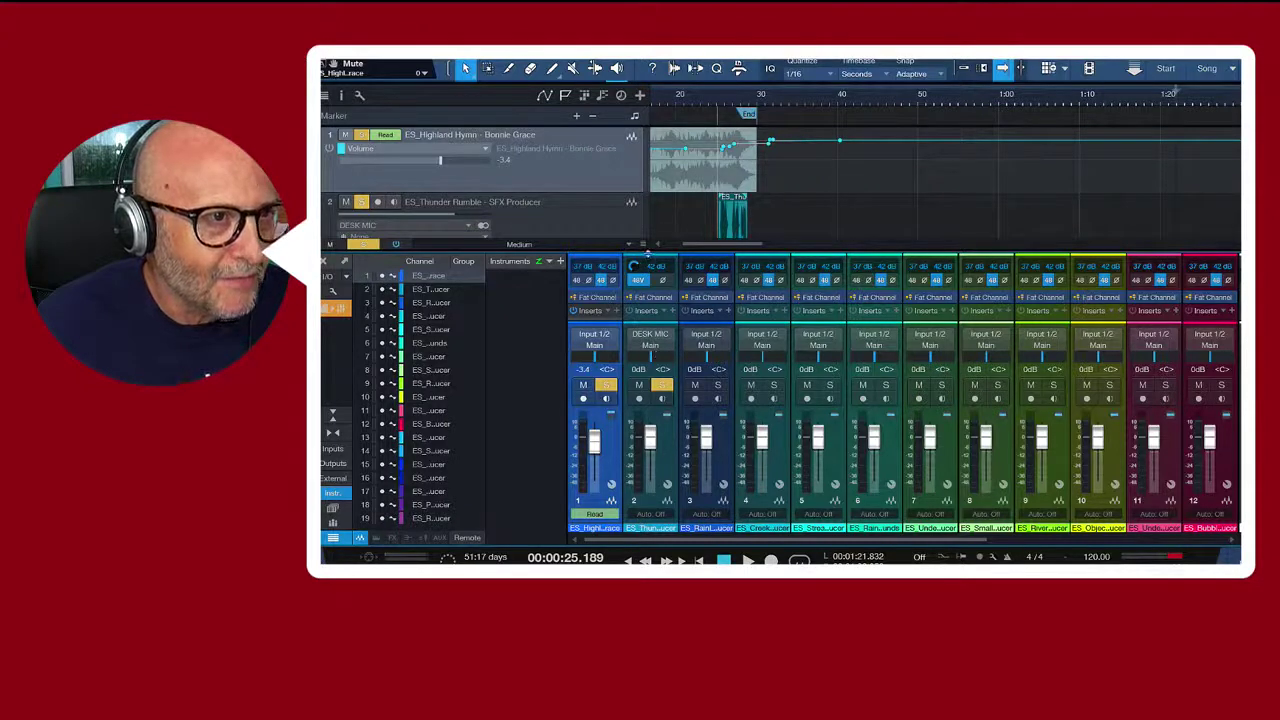
pyautogui.moveTo(648, 254); pyautogui.dragTo(651, 138)
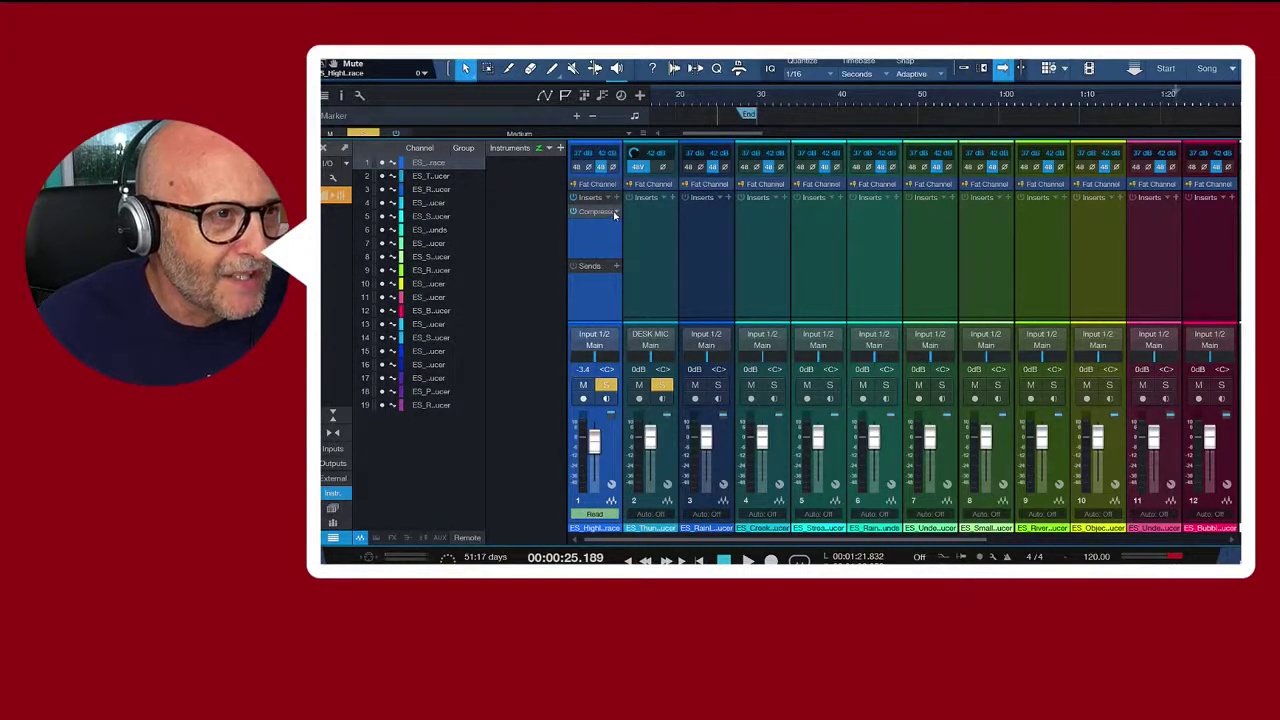
pyautogui.rightClick(614, 214)
pyautogui.click(631, 229)
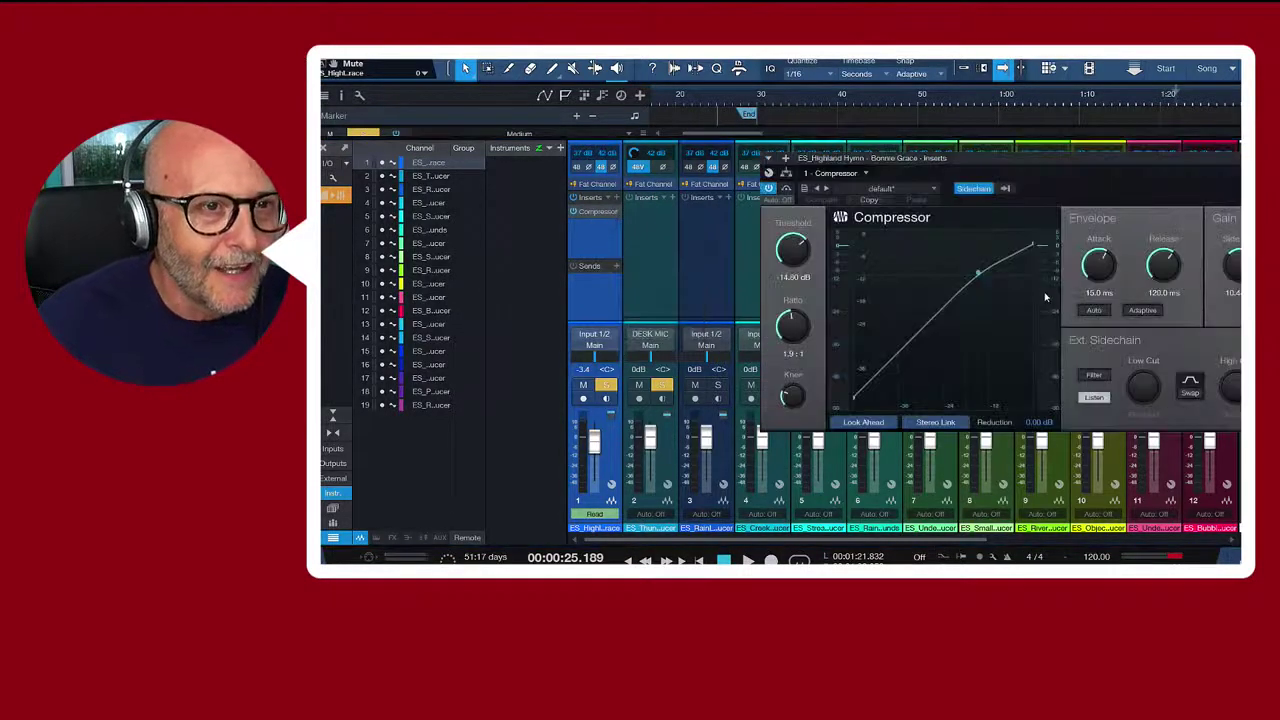
# Examine the Compressor's sidechain option and its list of source tracks, and hide the mixer.
pyautogui.click(989, 190)
pyautogui.click(989, 190)
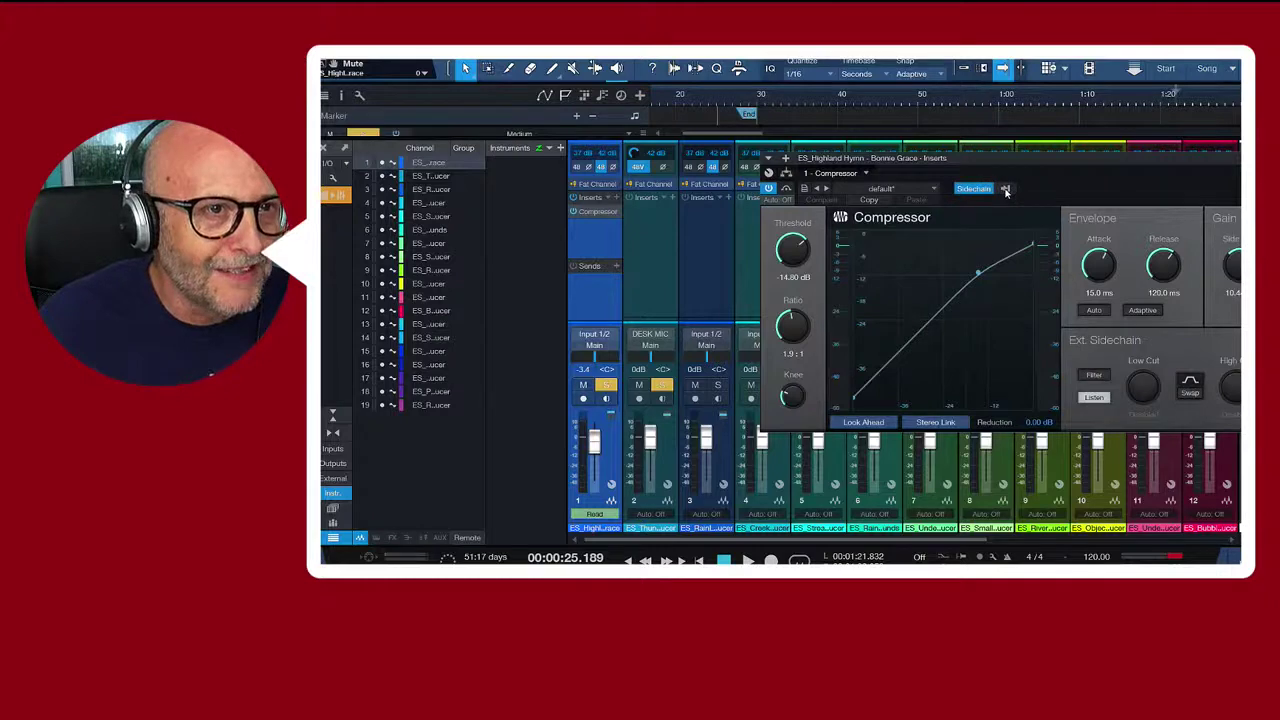
pyautogui.click(1007, 193)
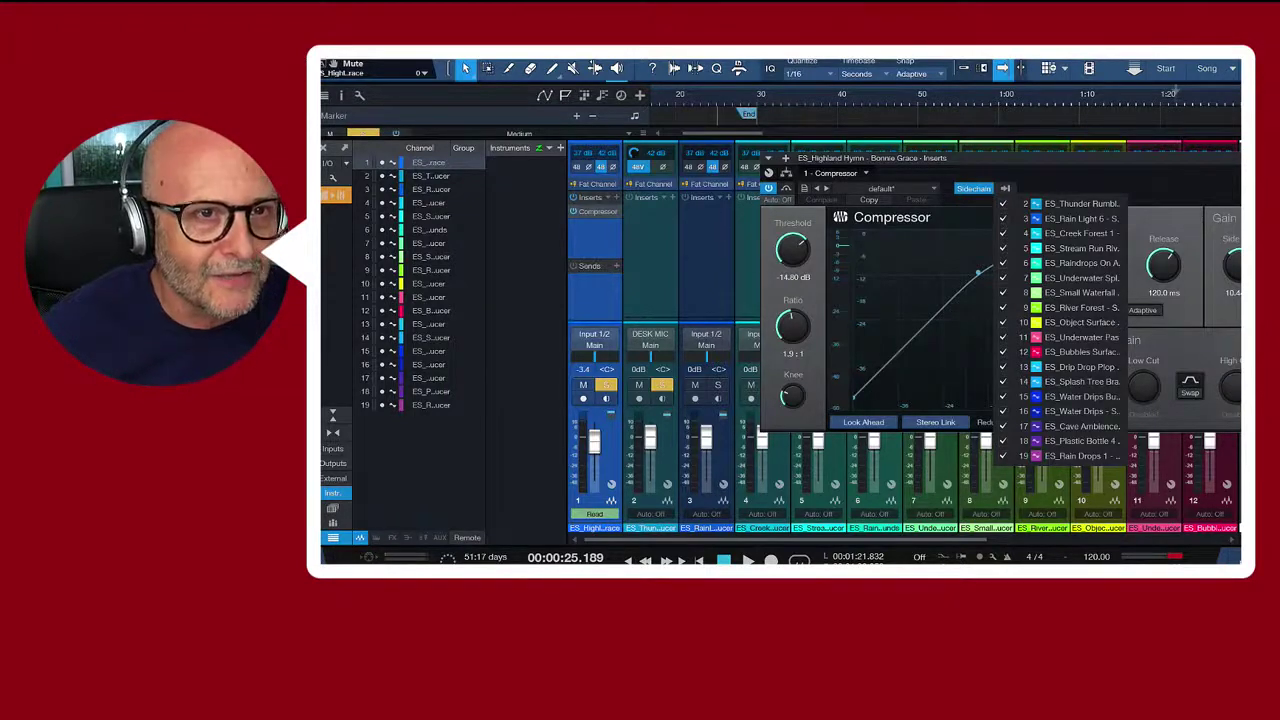
pyautogui.press('Escape')
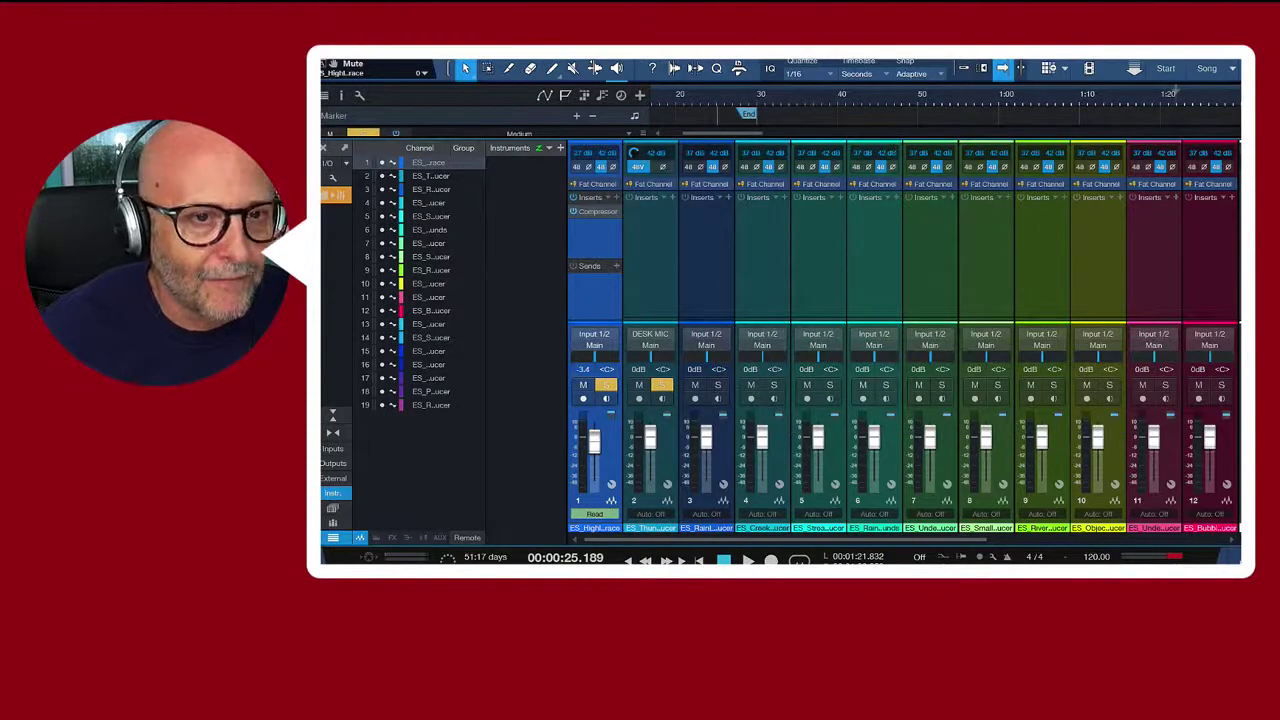
pyautogui.press('F3')
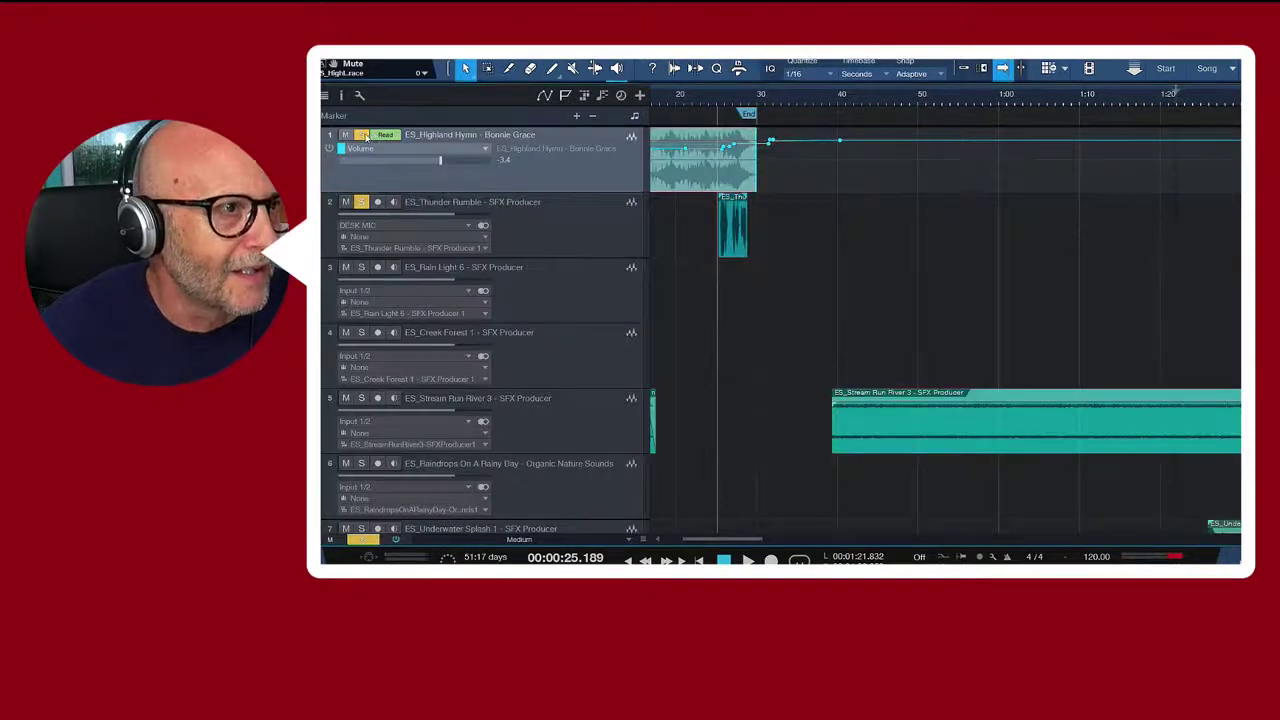
# Turn off solo on ES_Highland Hymn and ES_Thunder Rumble and play the mix from about 25 seconds.
pyautogui.click(361, 134)
pyautogui.click(361, 202)
pyautogui.press('space')
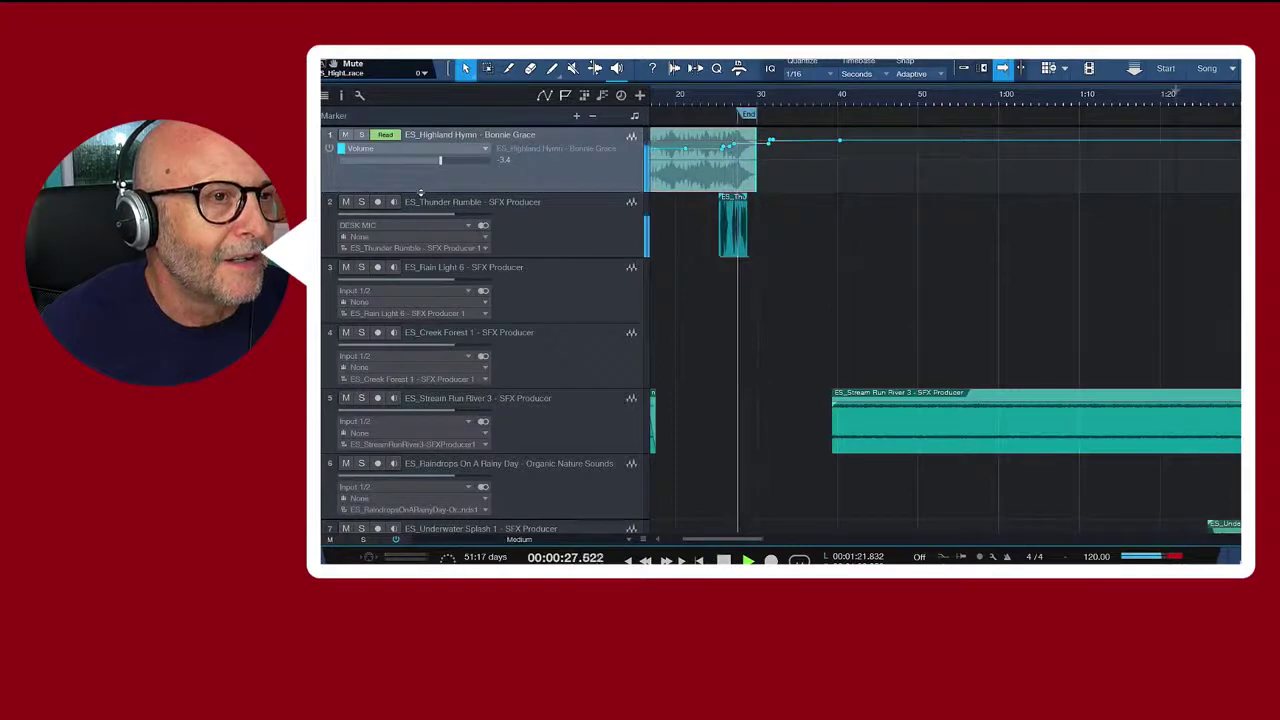
pyautogui.press('space')
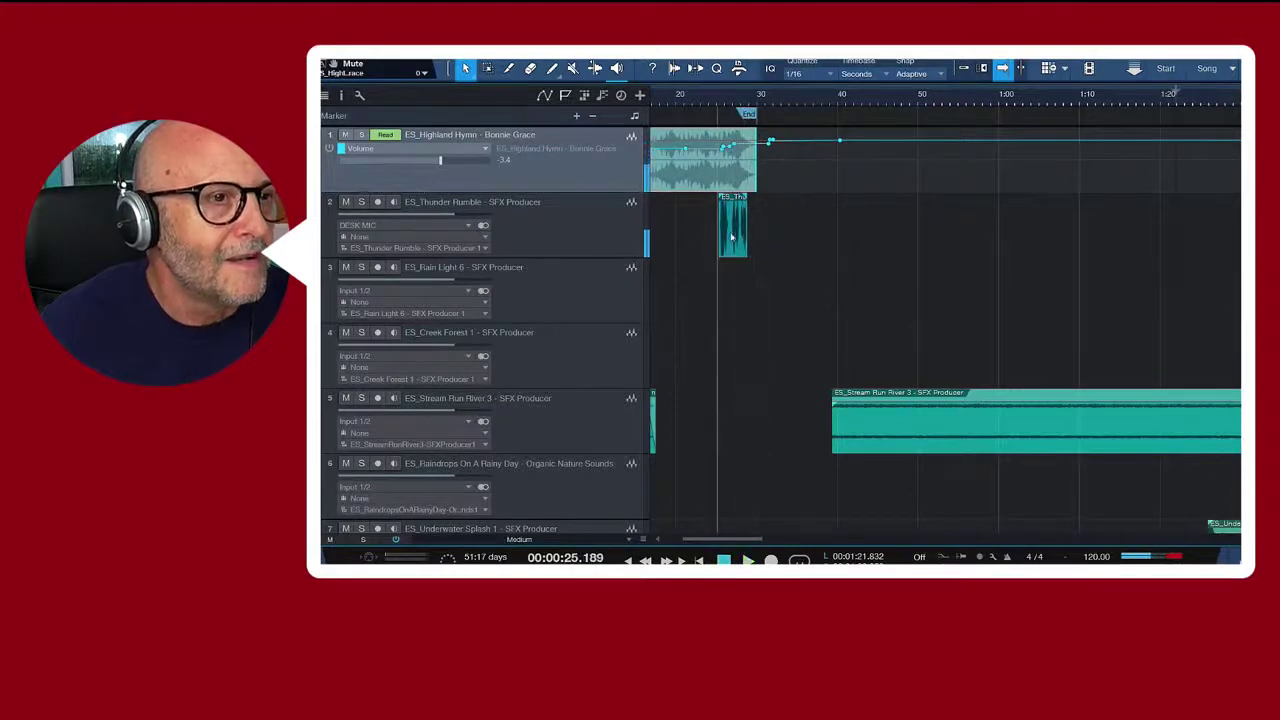
# Shift the voice clip slightly earlier to about 24 seconds, and place the playback cursor at about 23 seconds.
pyautogui.moveTo(735, 245); pyautogui.dragTo(726, 245)
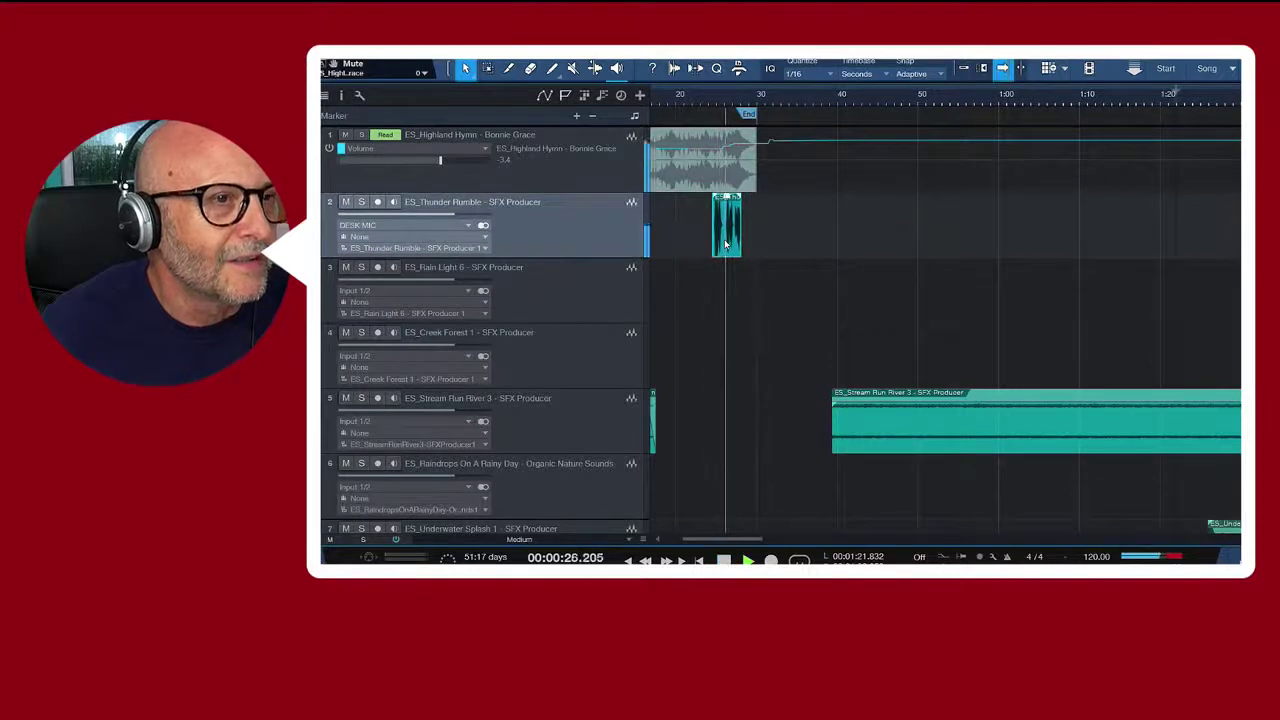
pyautogui.click(700, 100)
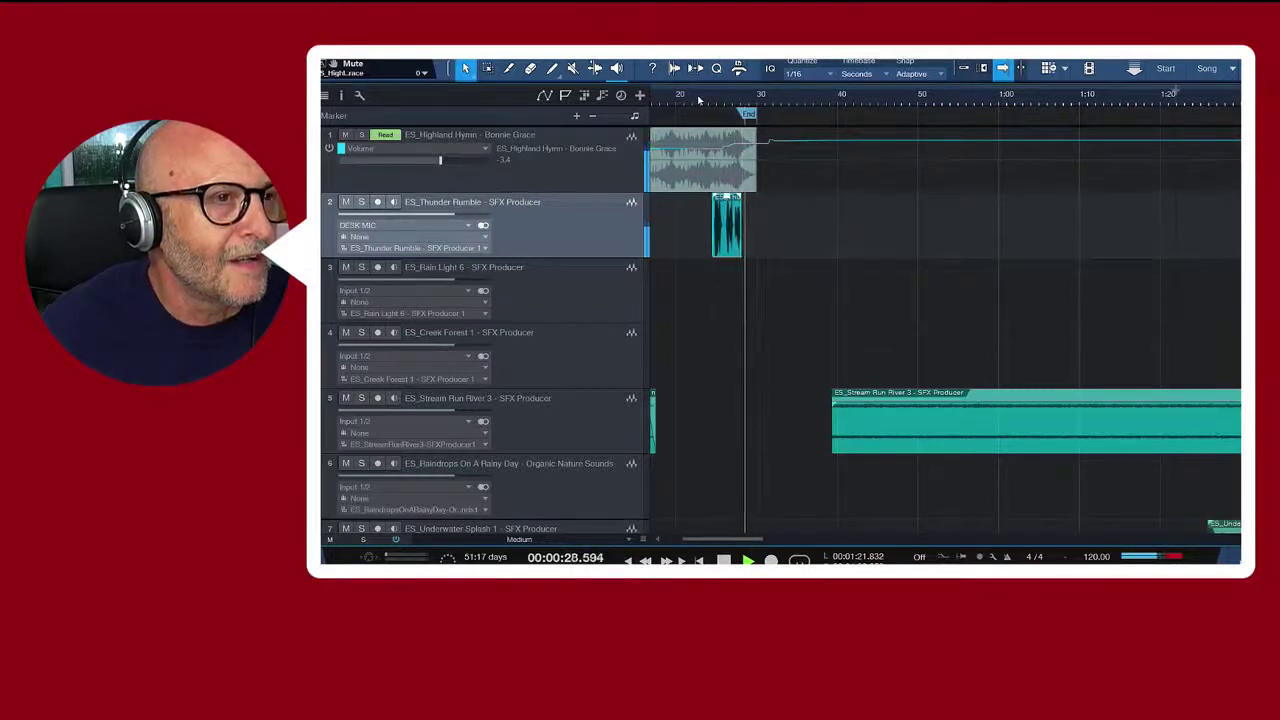
pyautogui.press('space')
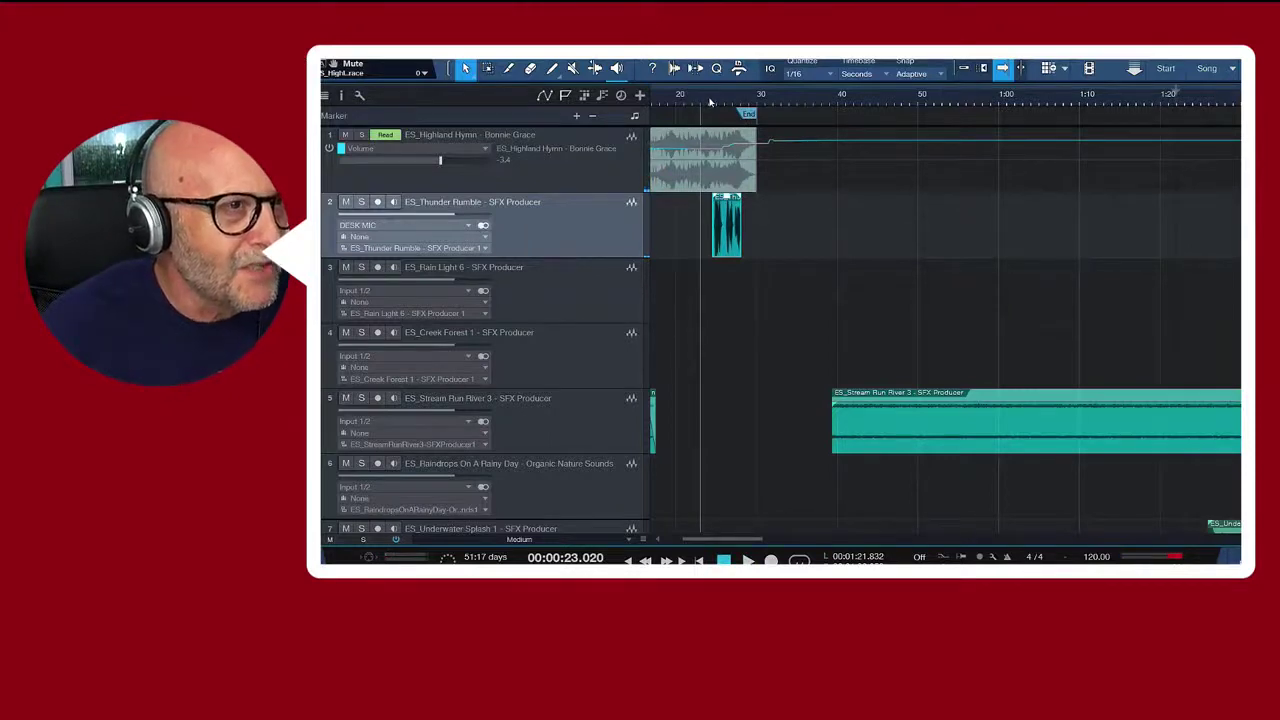
# Set the ES_Highland Hymn track's automation mode to Write.
pyautogui.scroll(3, 710, 102)
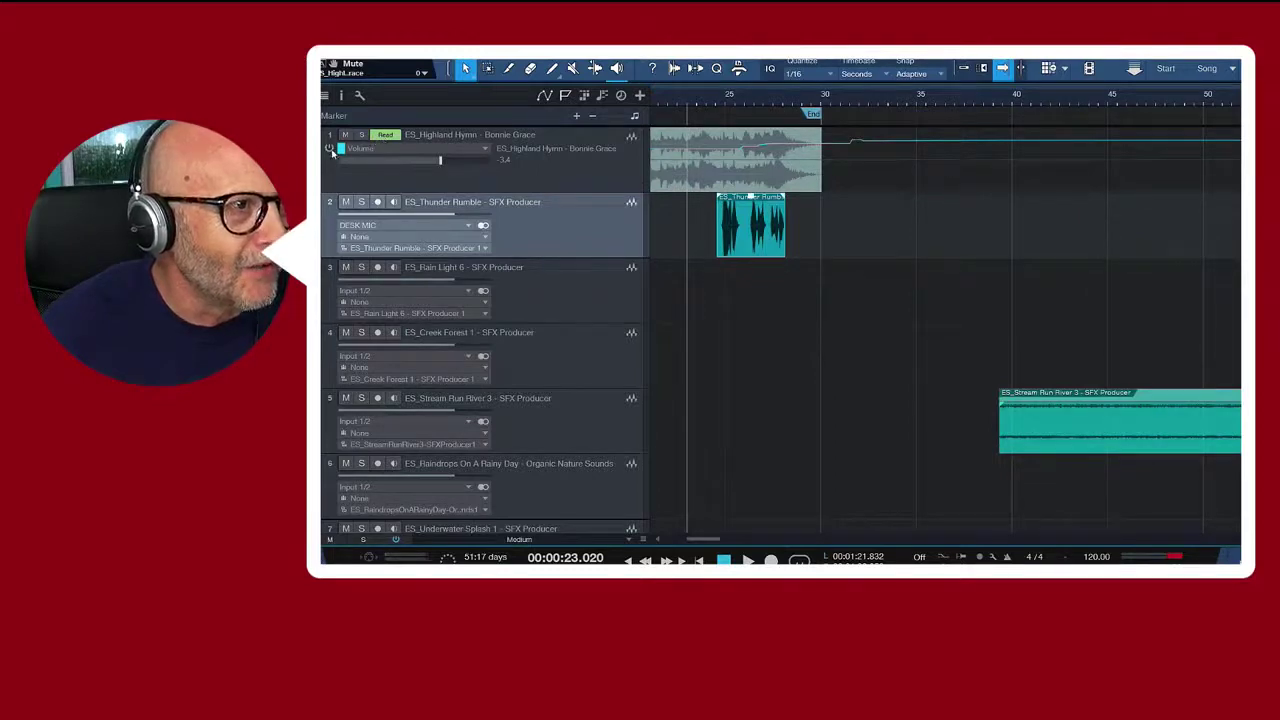
pyautogui.click(384, 136)
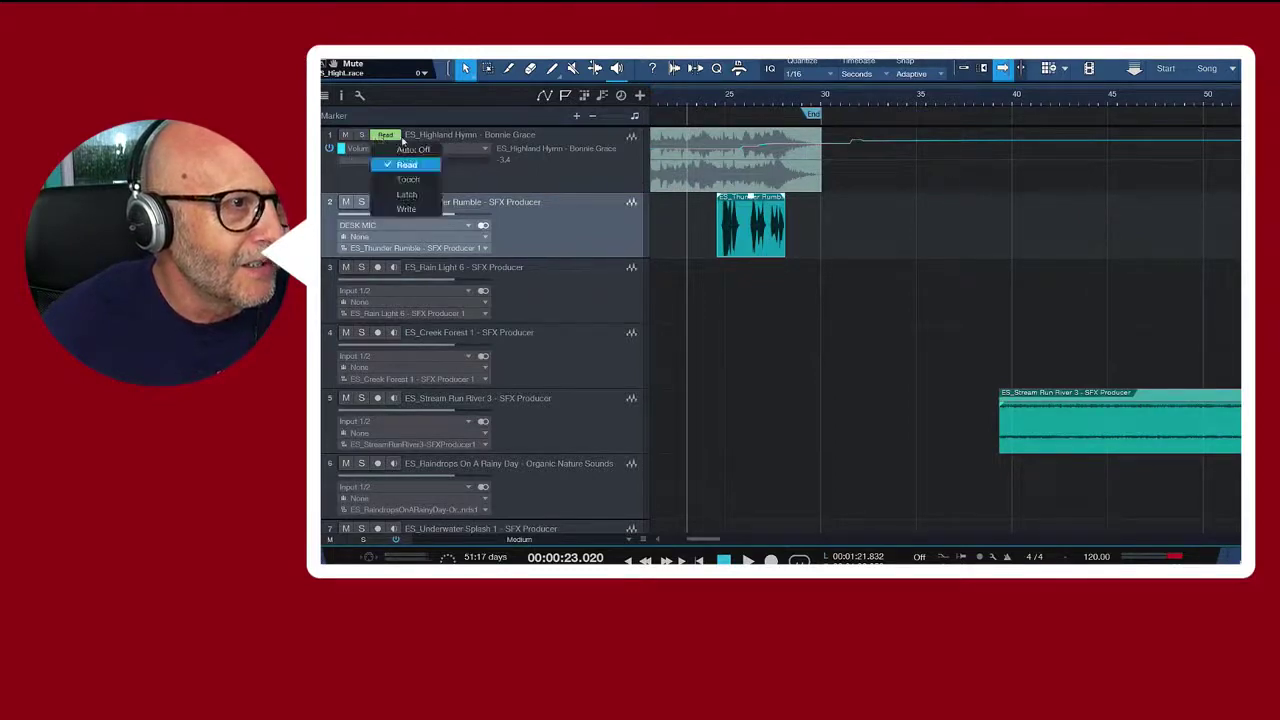
pyautogui.click(406, 209)
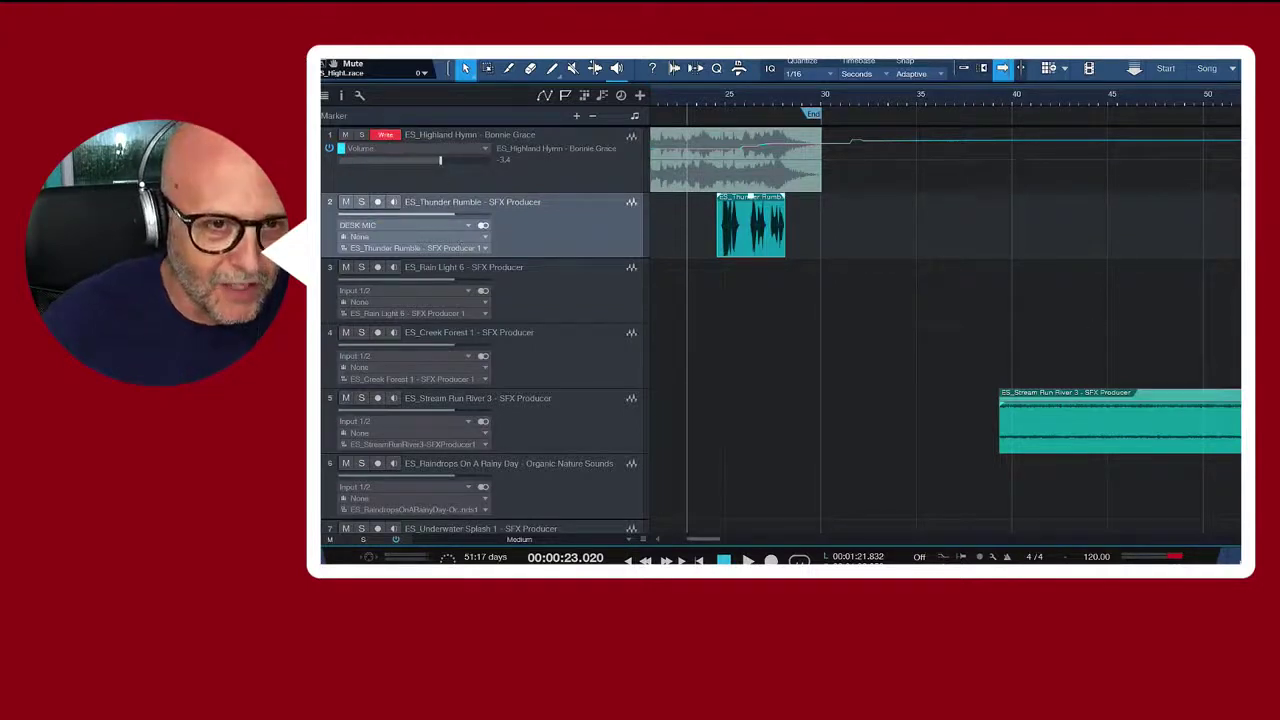
# Show the mixer, write volume automation during playback by moving the ES_Highland Hymn fader, ending at +0.2 dB, and play the passage again.
pyautogui.press('F3')
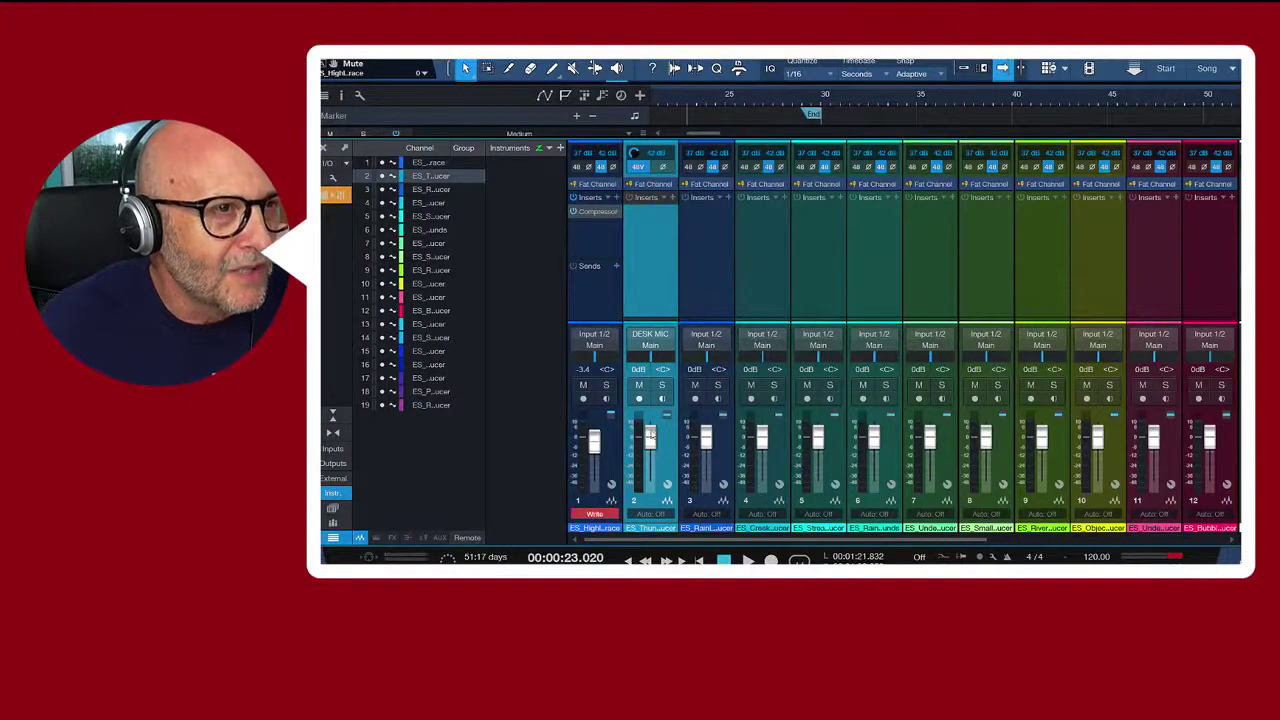
pyautogui.press('space')
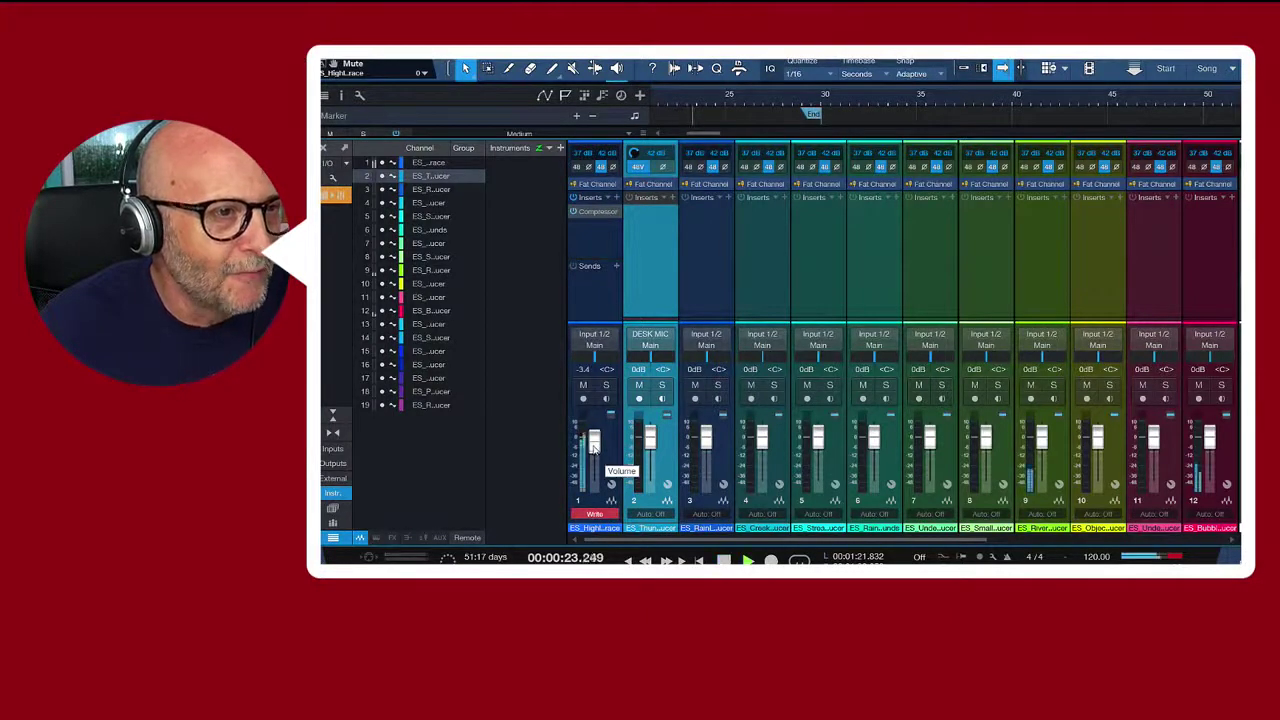
pyautogui.moveTo(594, 450); pyautogui.dragTo(594, 444)
pyautogui.press('space')
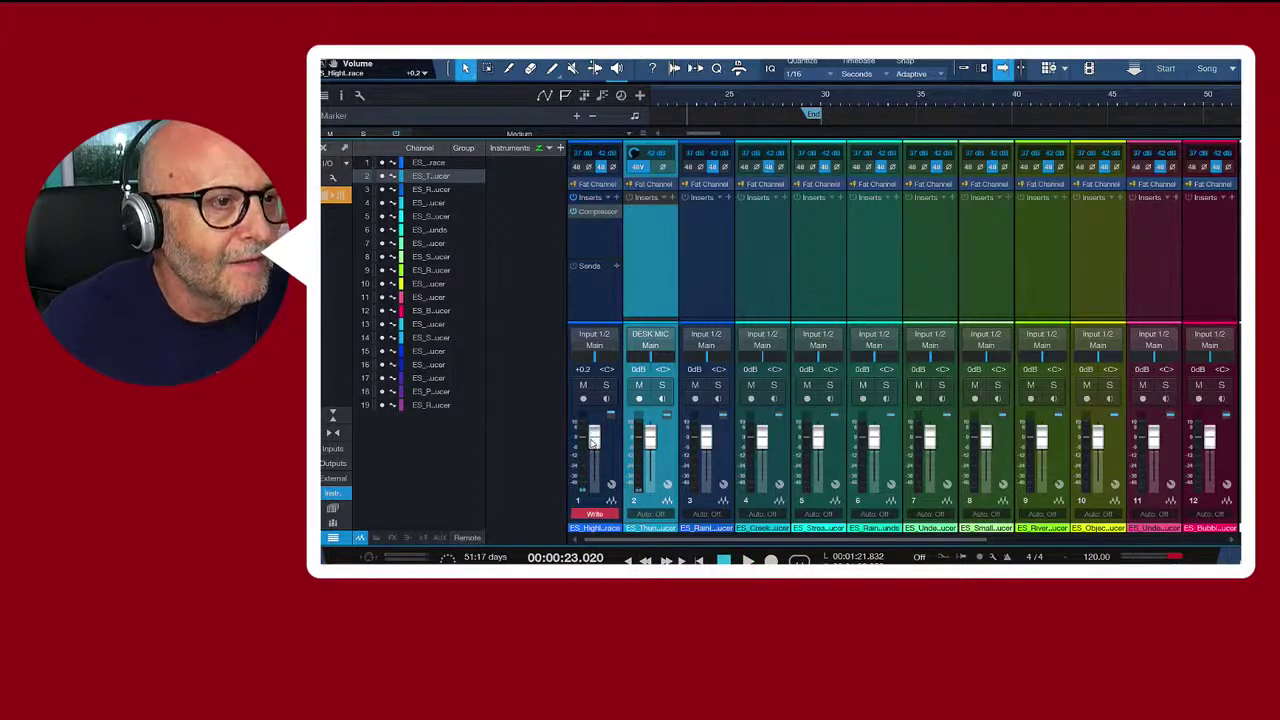
pyautogui.press('space')
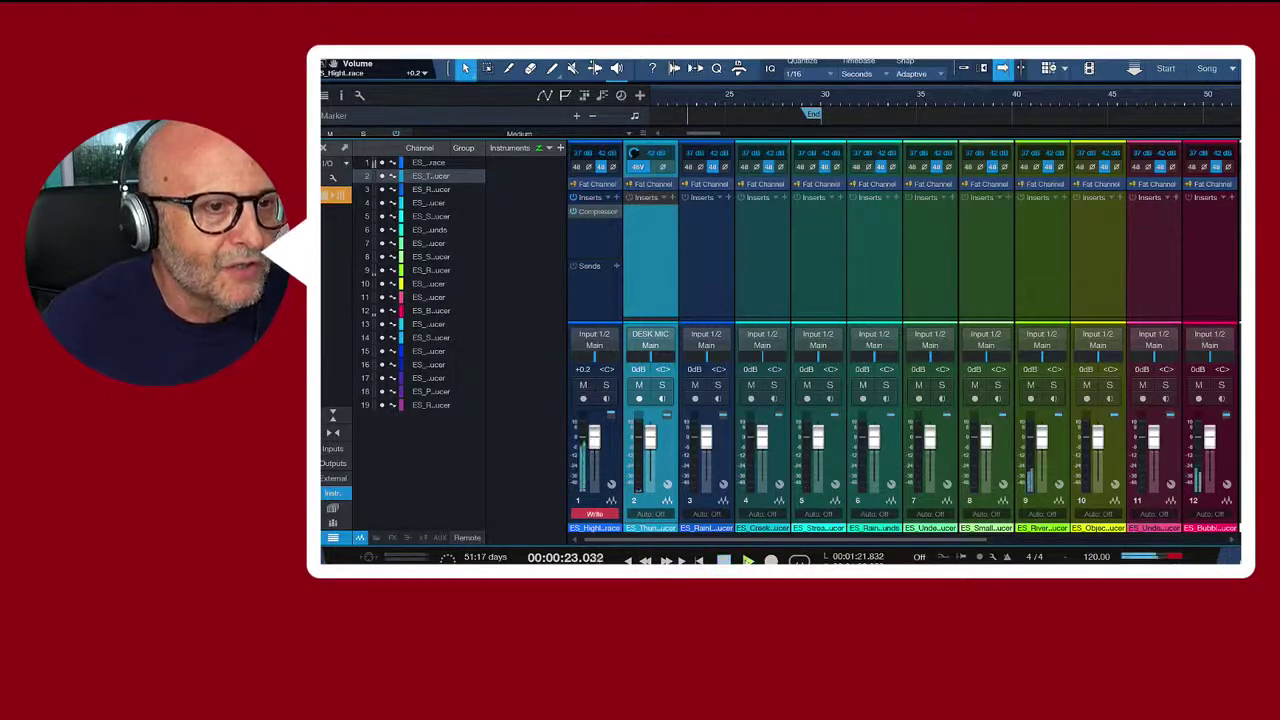
pyautogui.press('space')
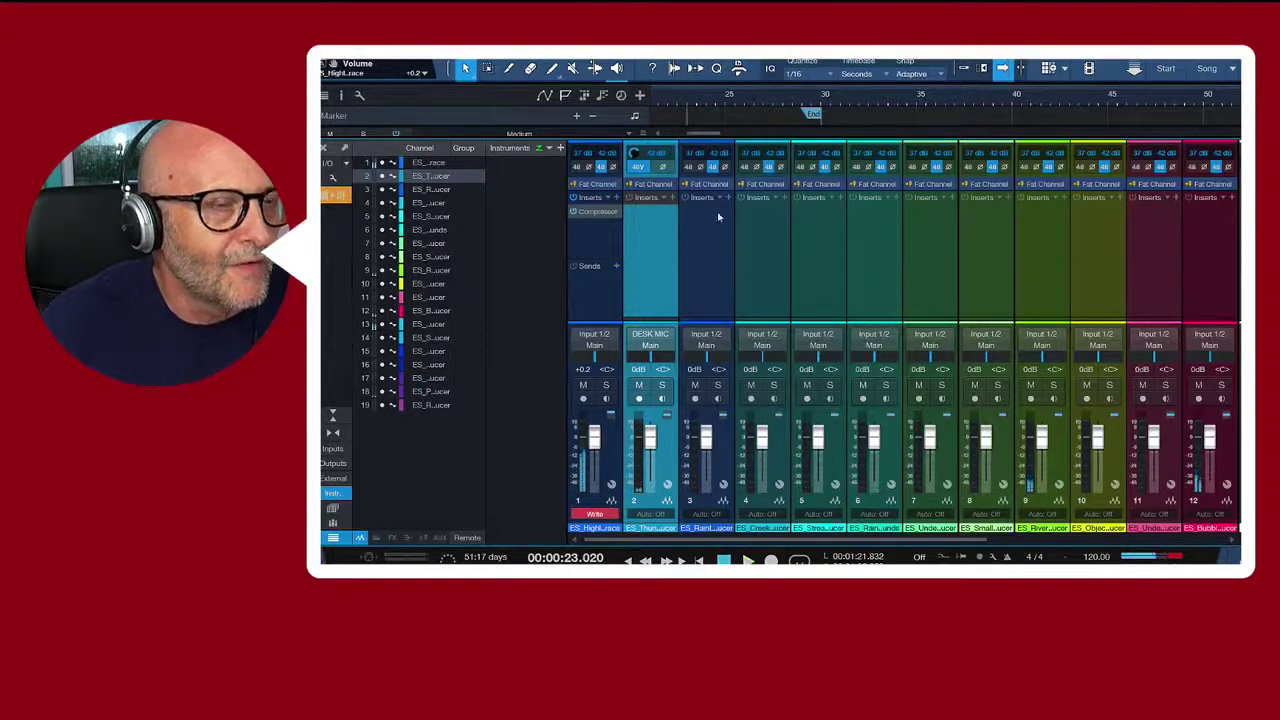
# Play from about 22.6 seconds and write new ES_Highland Hymn volume automation, raising its fader to about -0.8 dB, and stop playback.
pyautogui.click(679, 103)
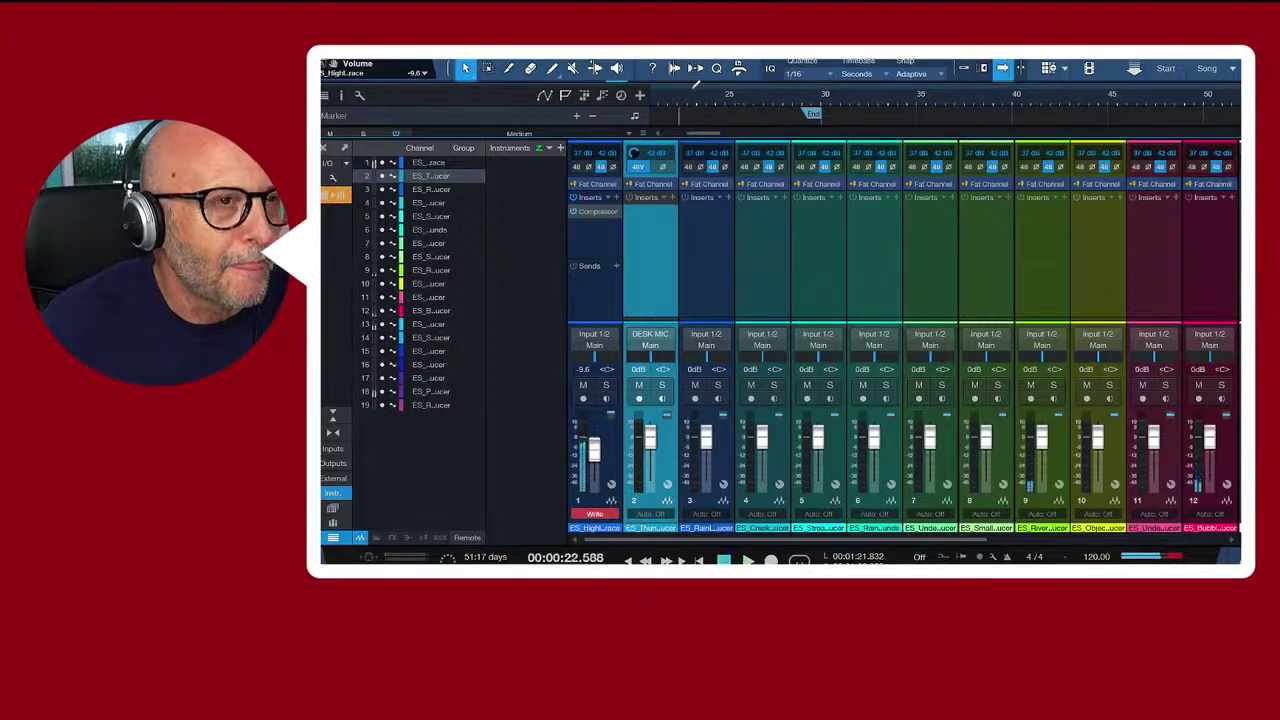
pyautogui.scroll(2, 692, 101)
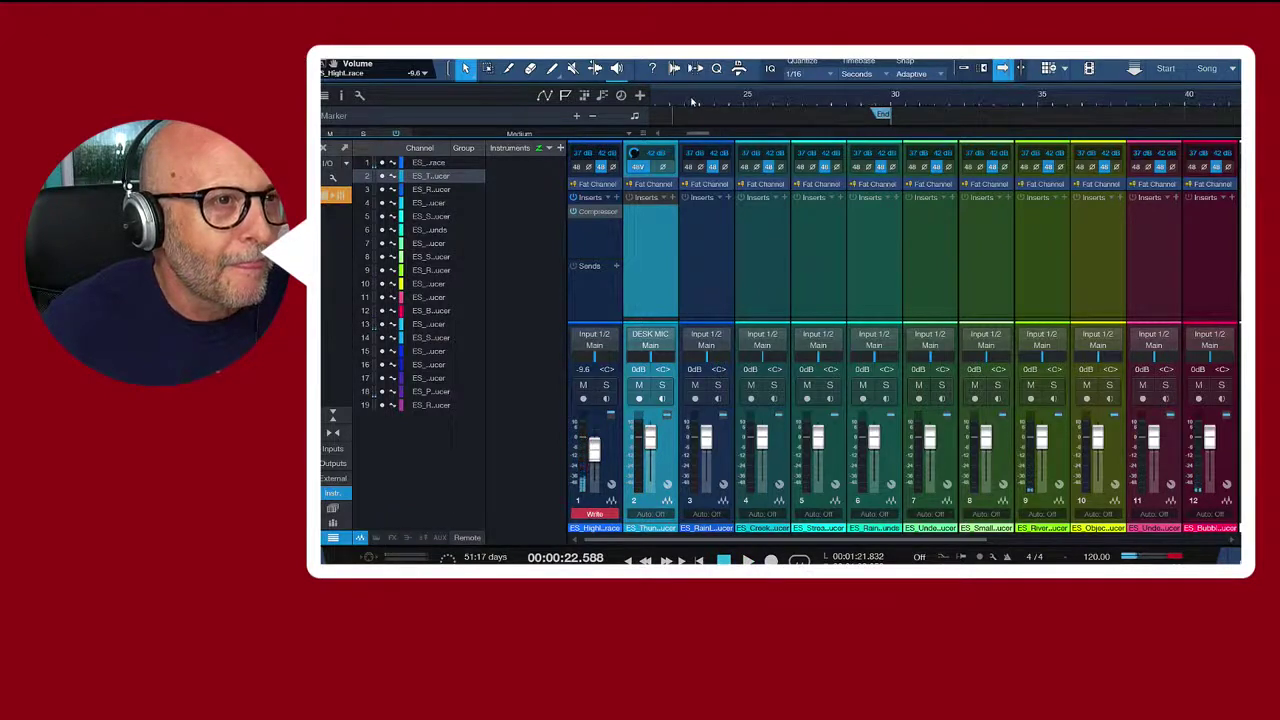
pyautogui.scroll(-4, 692, 101)
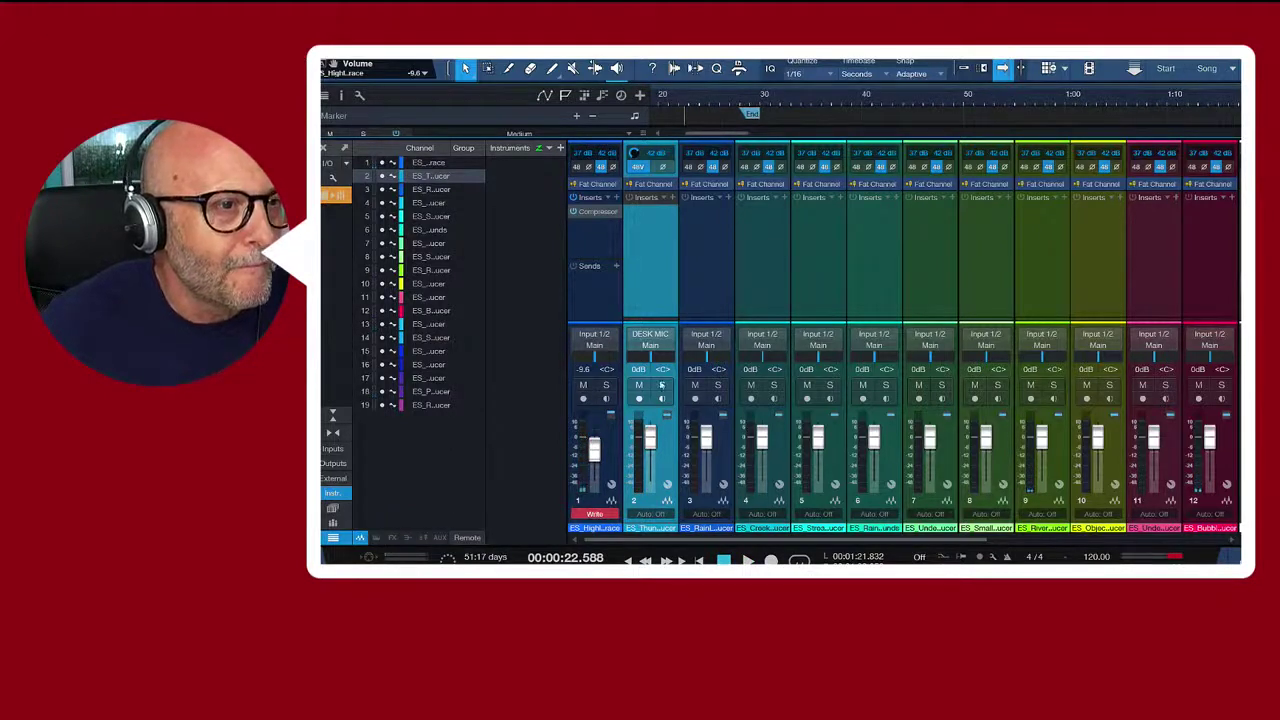
pyautogui.press('space')
pyautogui.moveTo(595, 455); pyautogui.dragTo(598, 442)
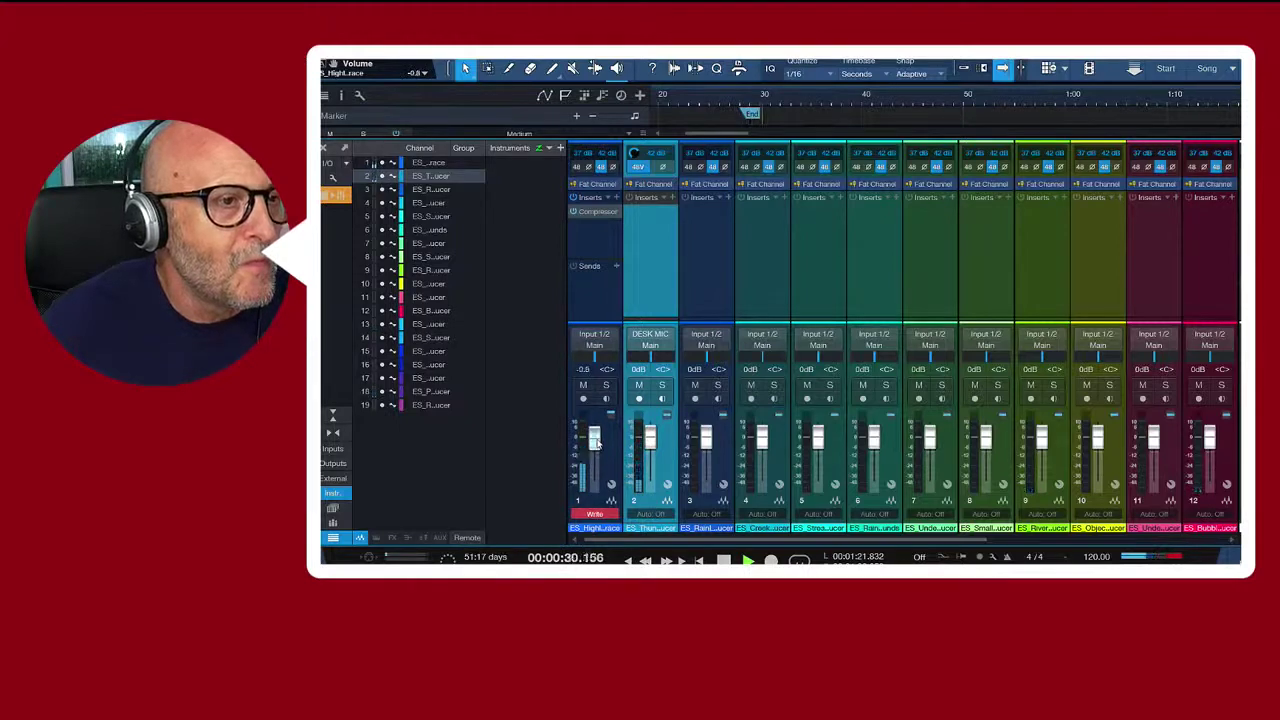
pyautogui.press('space')
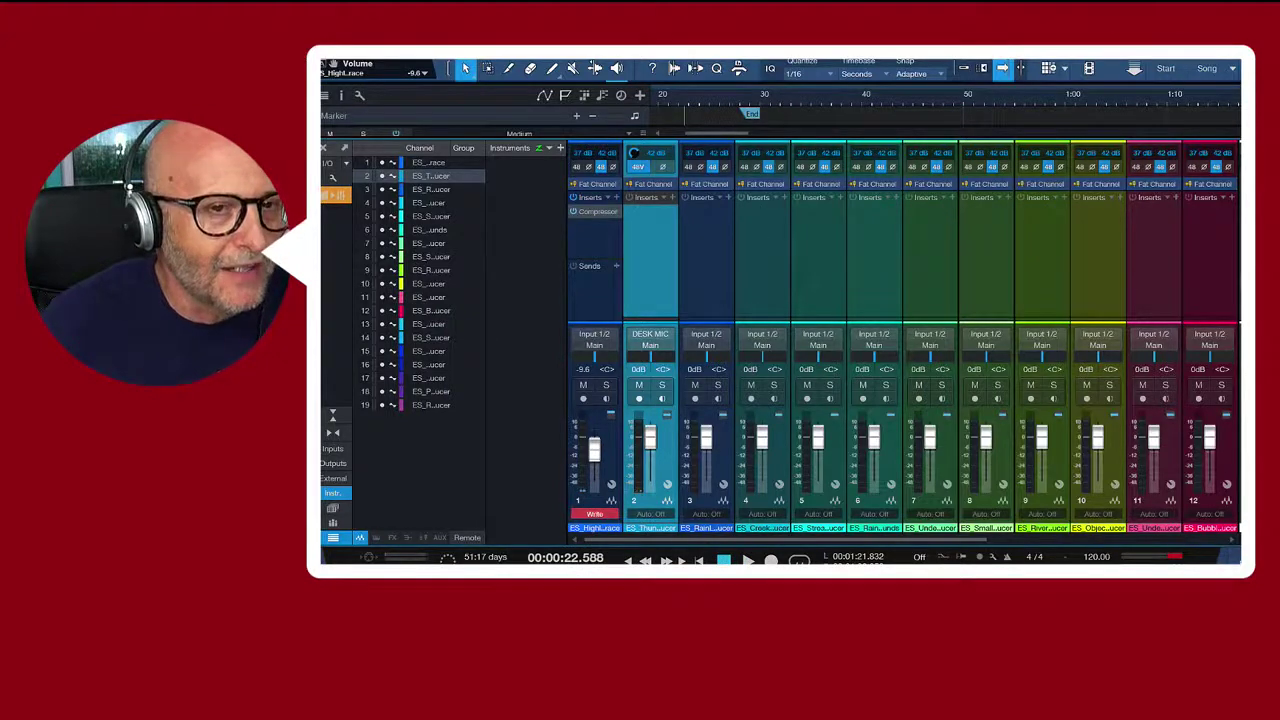
# Return to the arrangement and set the ES_Highland Hymn track's automation mode to Read.
pyautogui.press('F3')
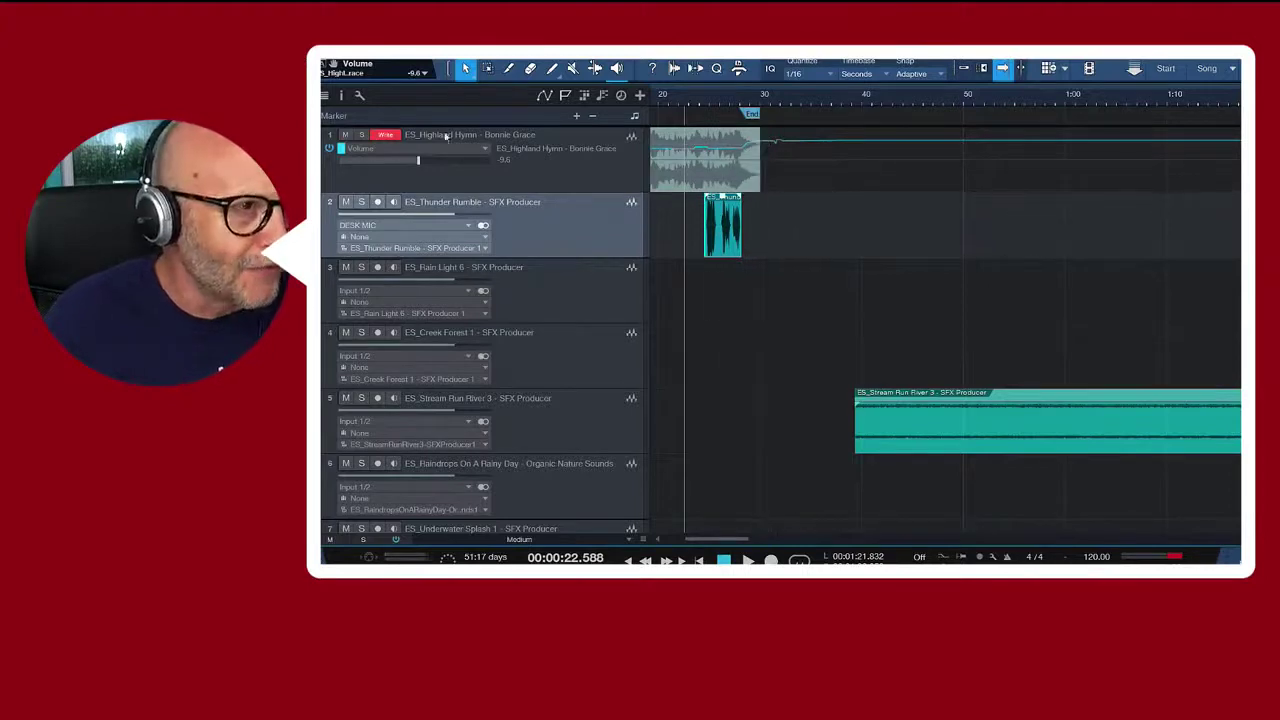
pyautogui.click(386, 136)
pyautogui.click(389, 168)
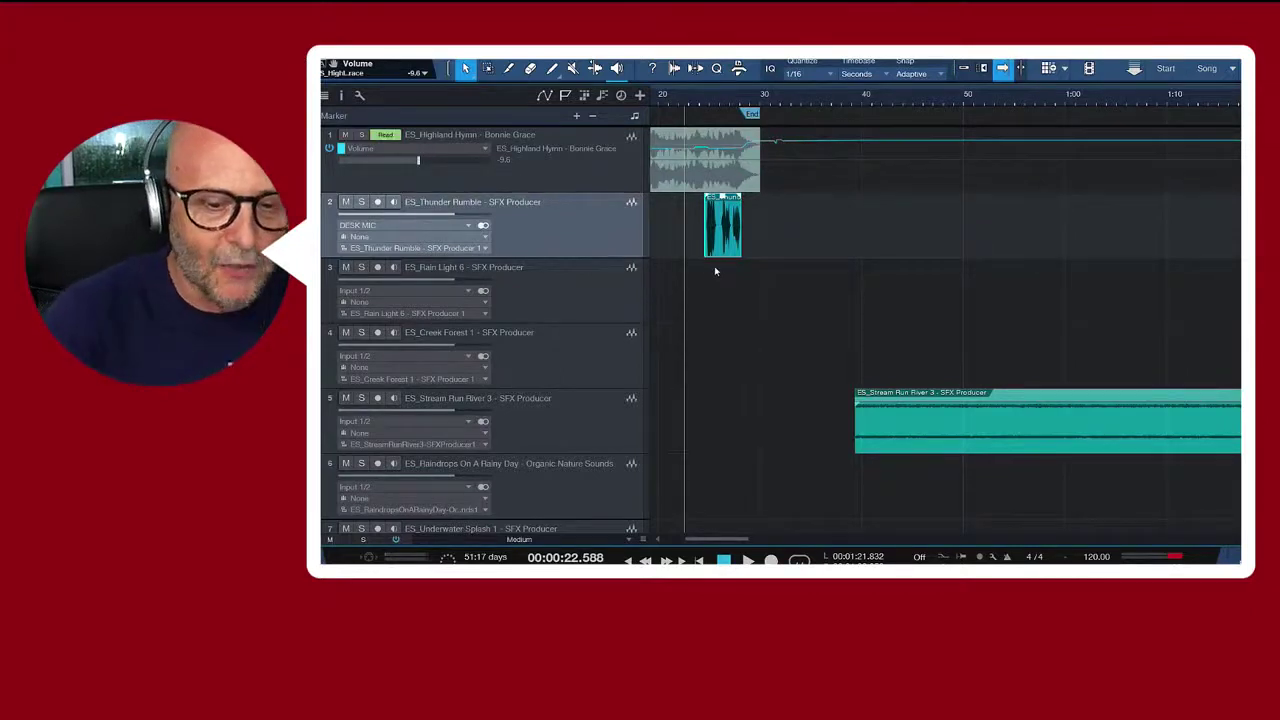
# Play the mix from the start of the song through the voice clip to about the 30-second end marker, and stop.
pyautogui.press('Home')
pyautogui.press('space')
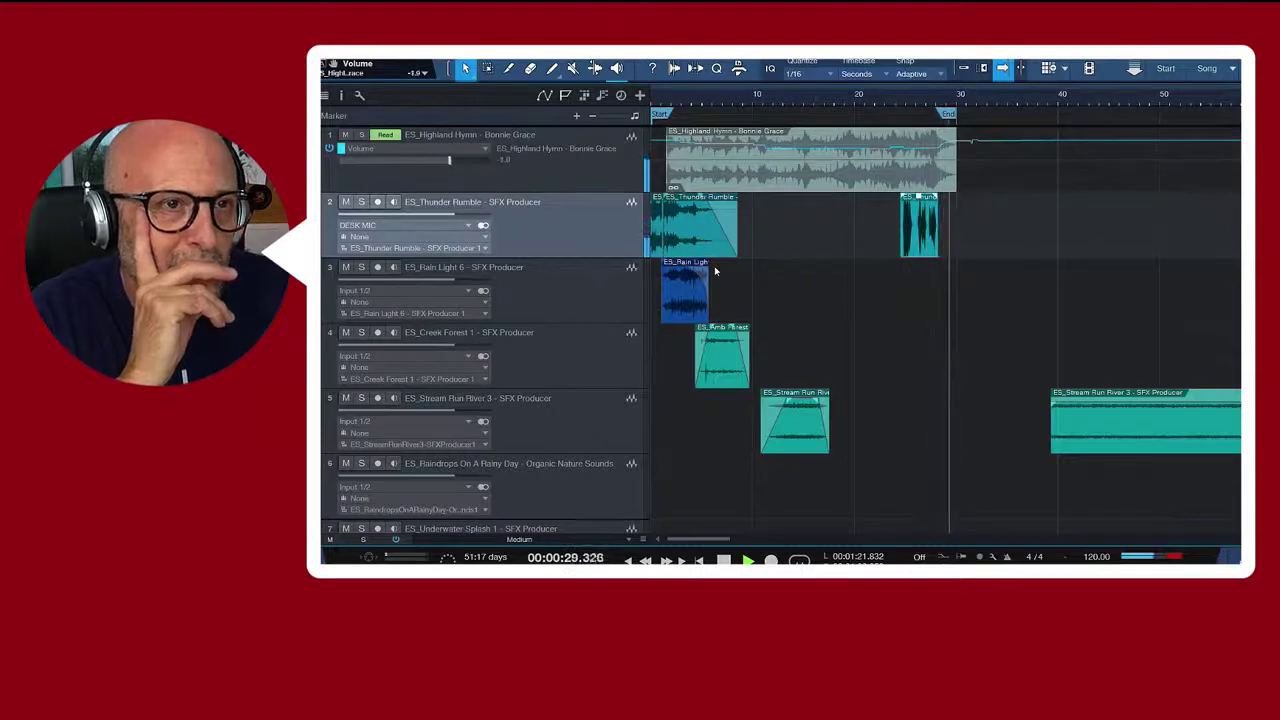
pyautogui.press('space')
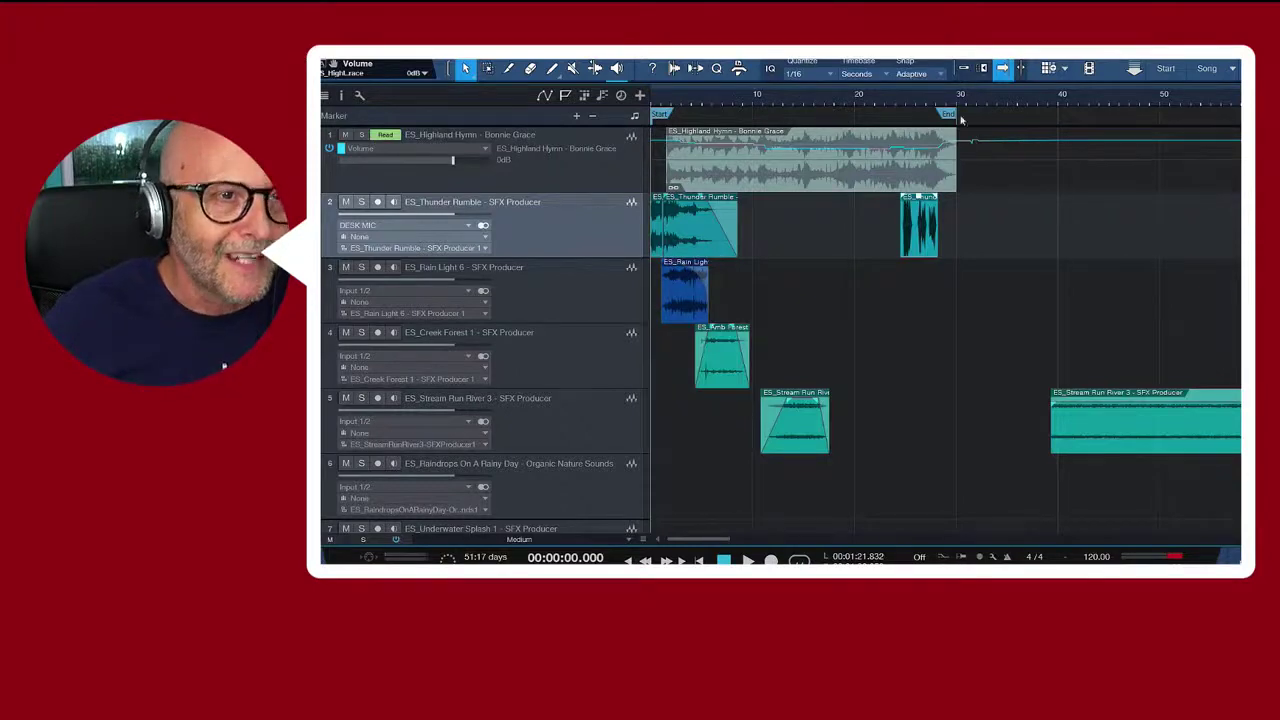
pyautogui.scroll(-10, 810, 251)
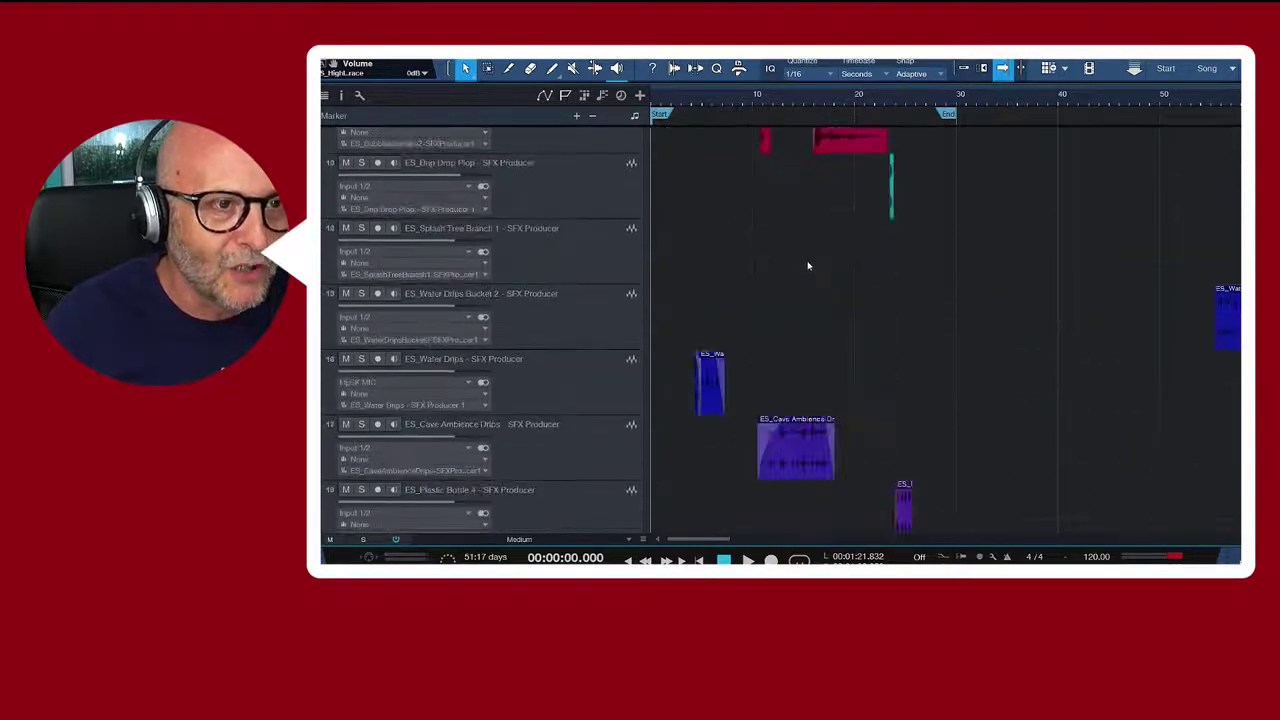
pyautogui.scroll(10, 808, 248)
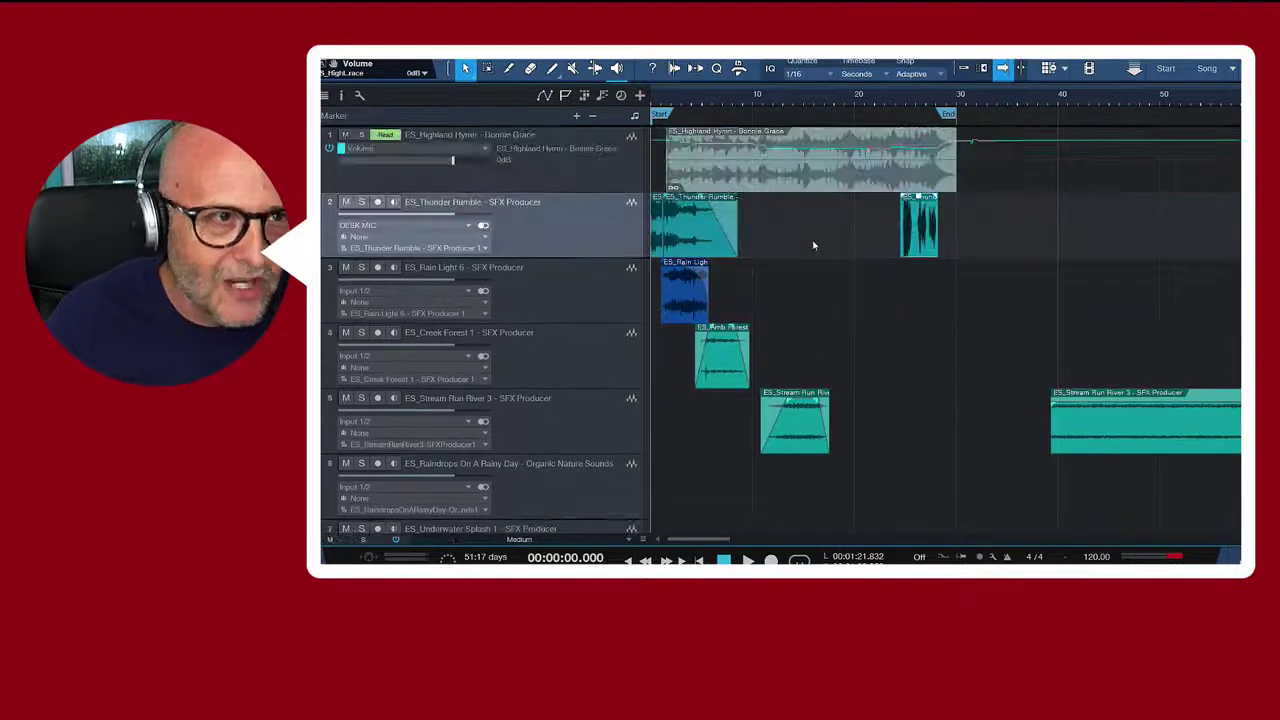
pyautogui.scroll(-5, 795, 98)
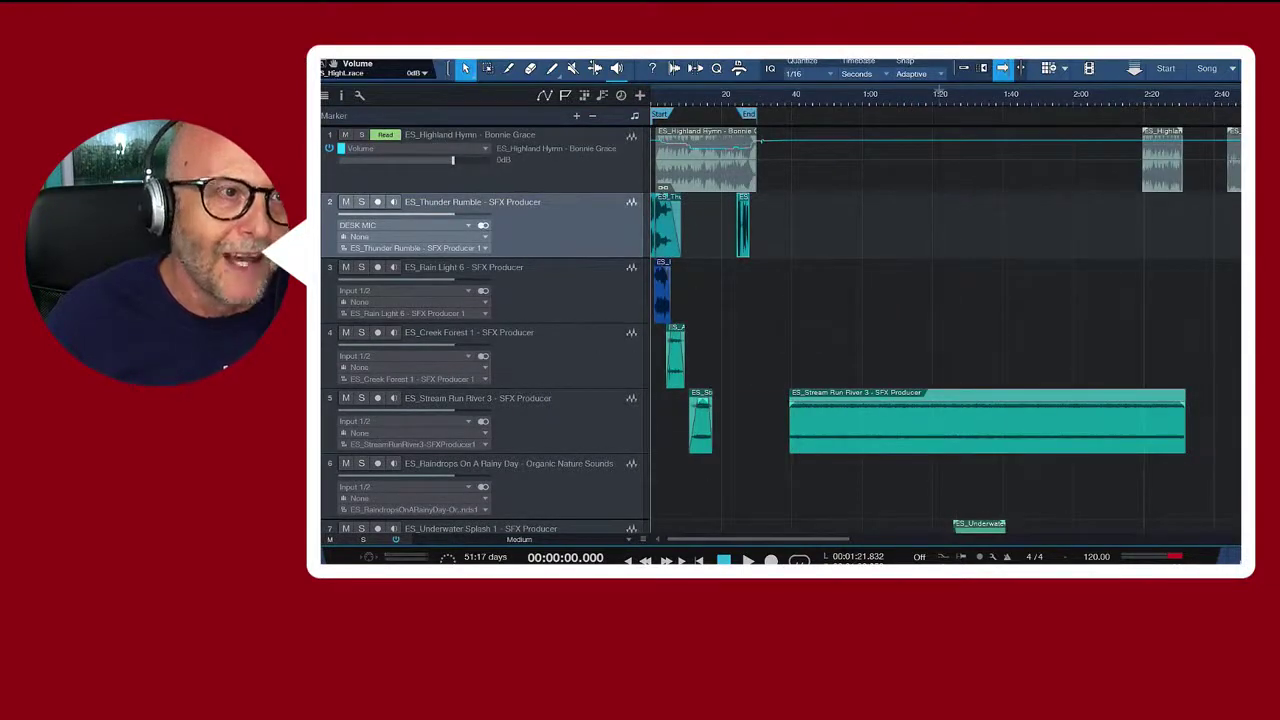
pyautogui.scroll(8, 707, 101)
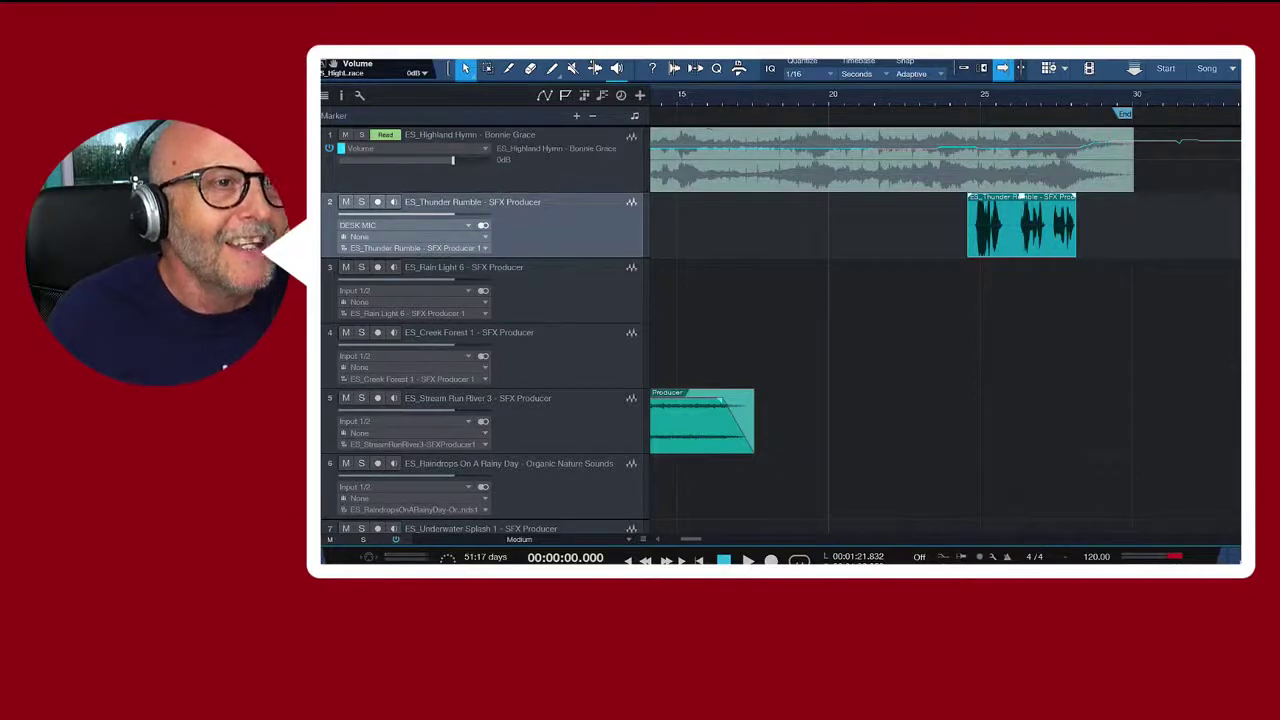
pyautogui.click(820, 103)
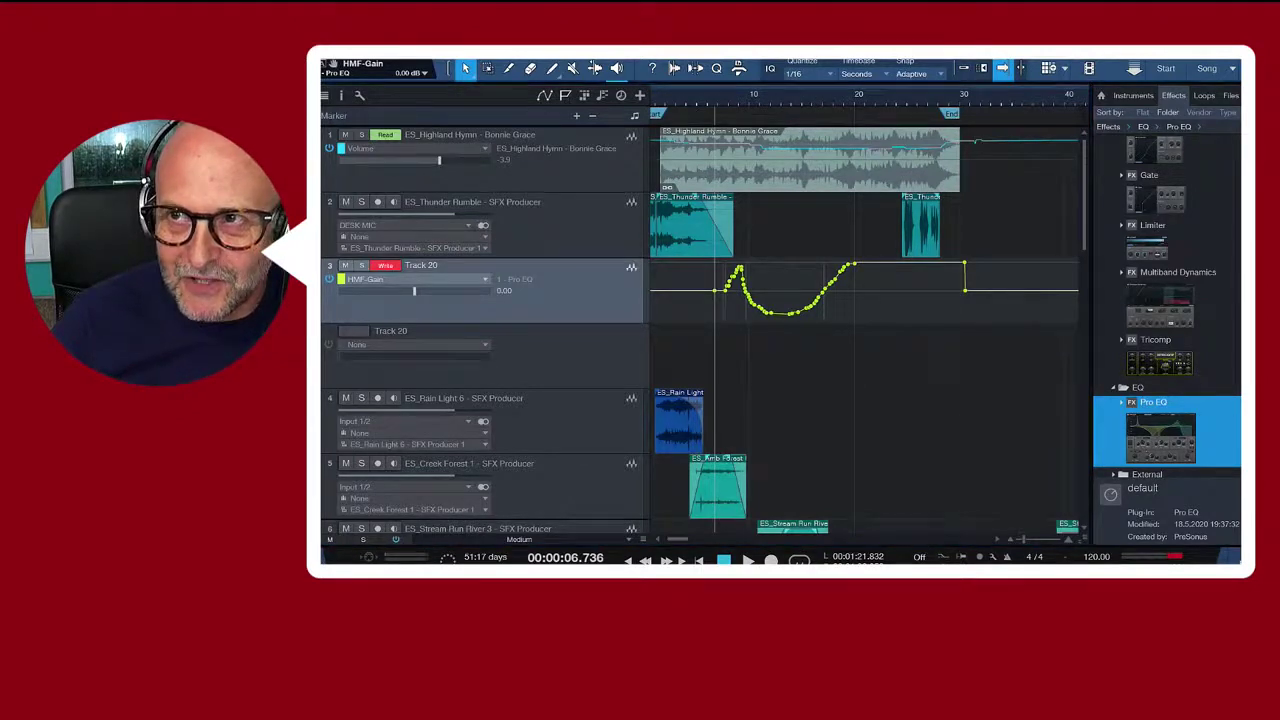
# Show the mixer to view the Track 20 channel and its Pro EQ insert.
pyautogui.press('F3')
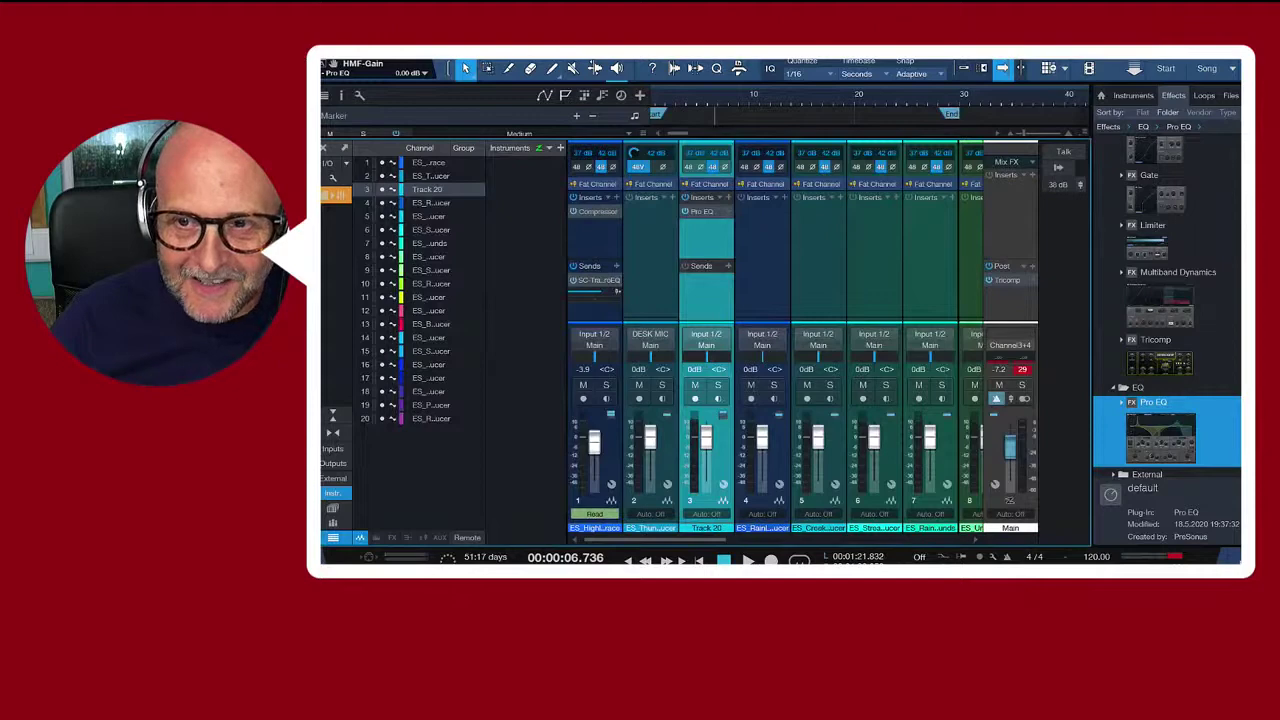